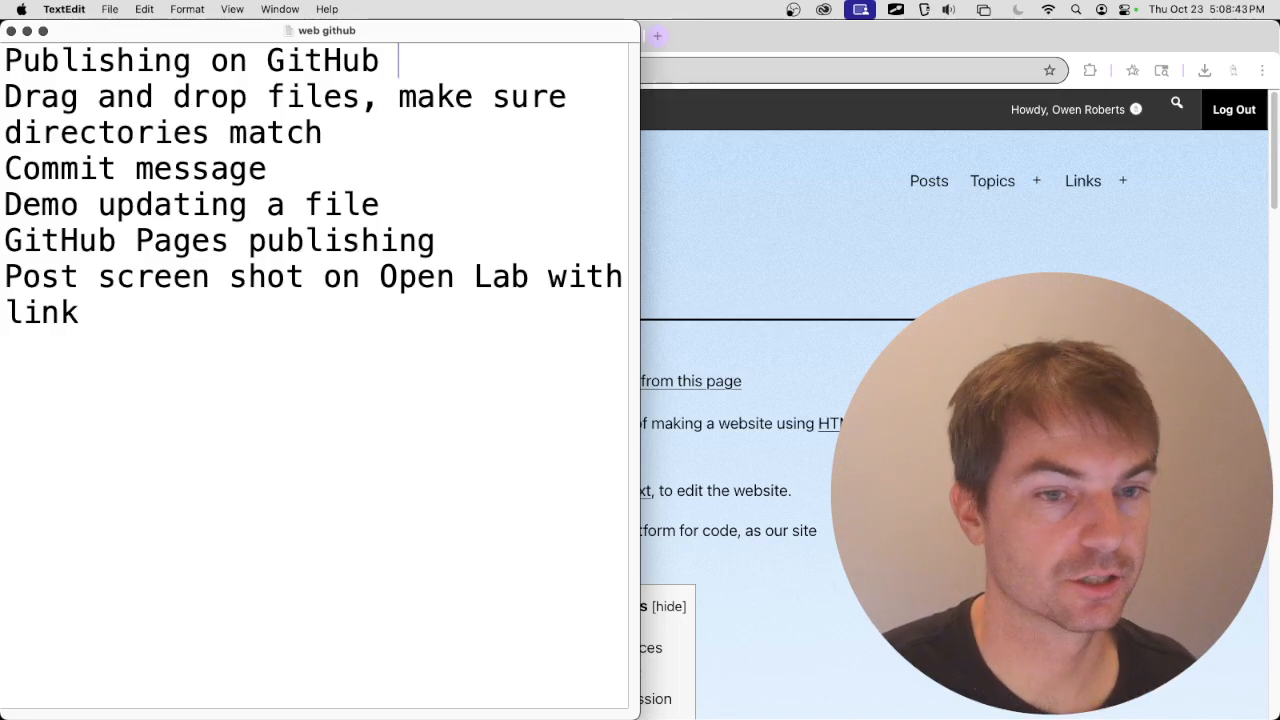
- Switch to Chrome, open GitHub from the course's Web topic page, and sign in with the saved account credentials
key(super+Tab)
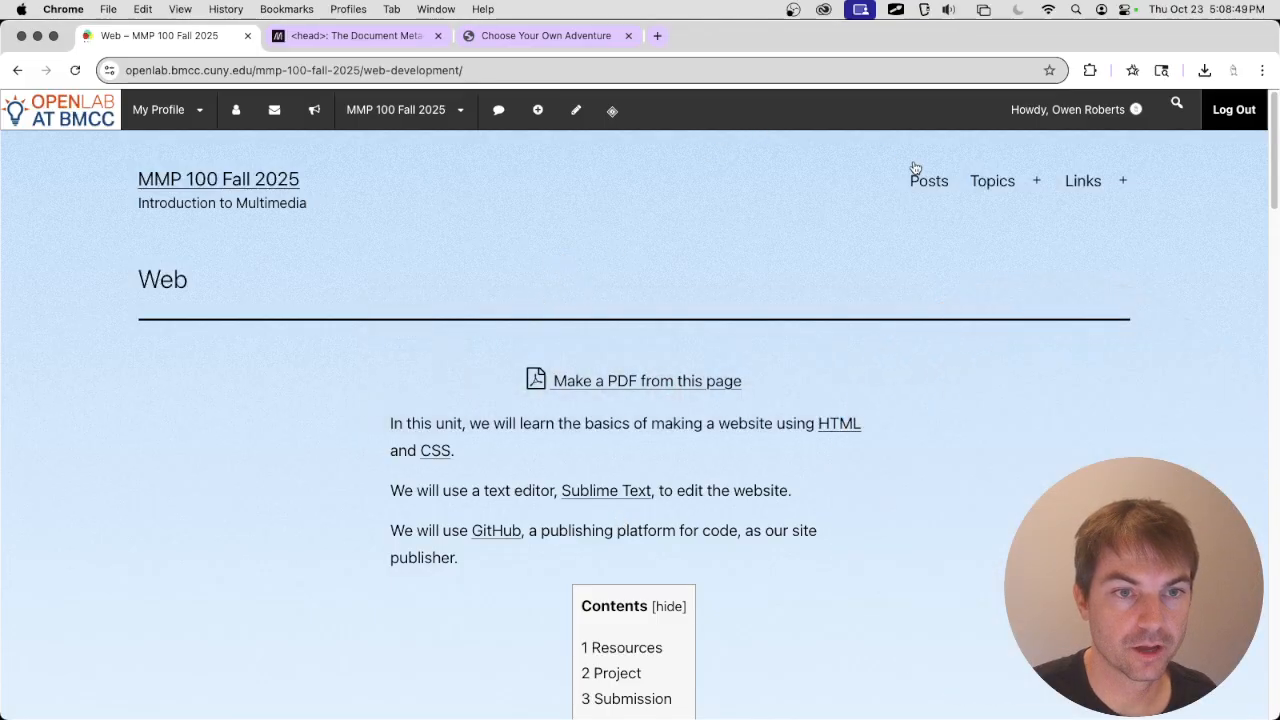
mouse_move(992, 181)
click(998, 364)
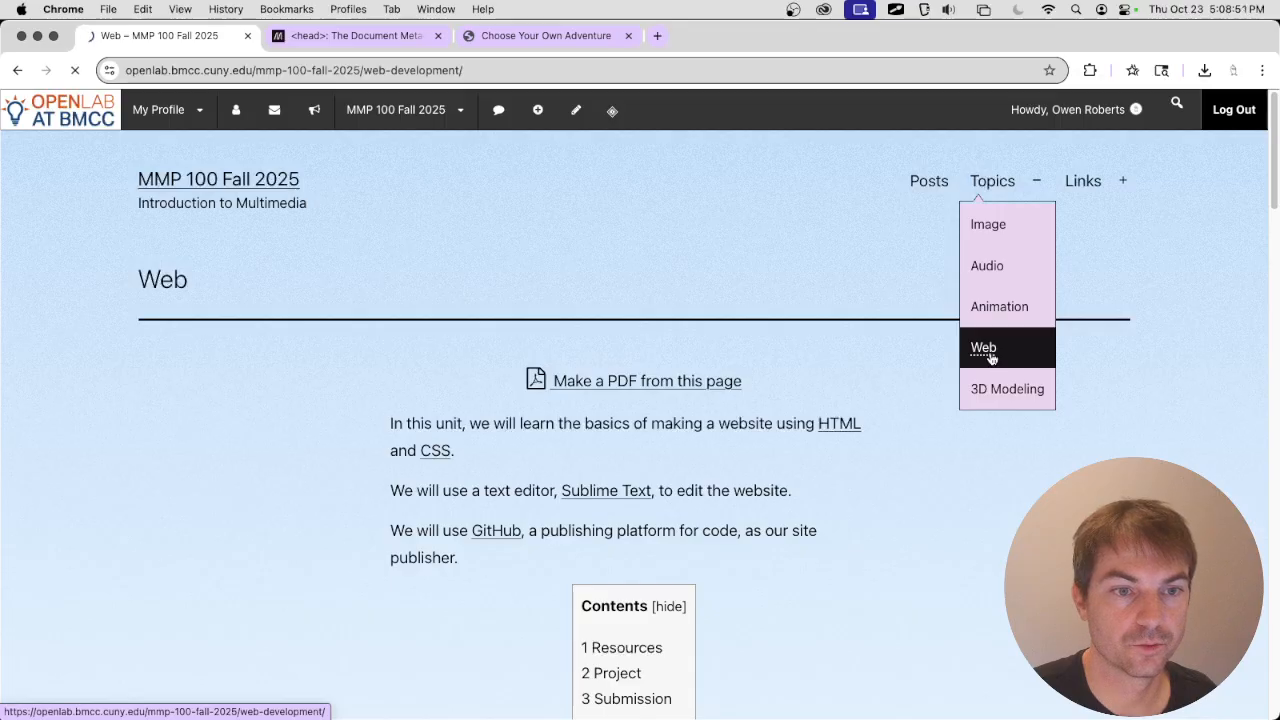
click(499, 533)
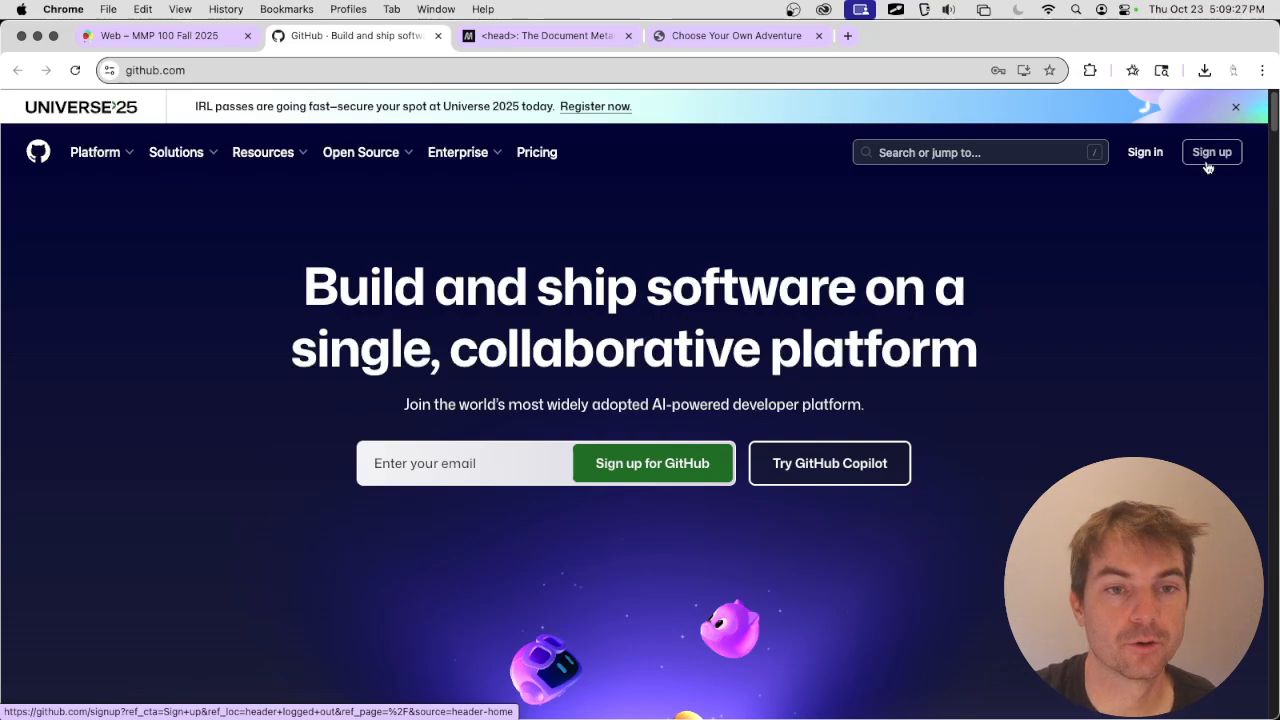
click(1150, 158)
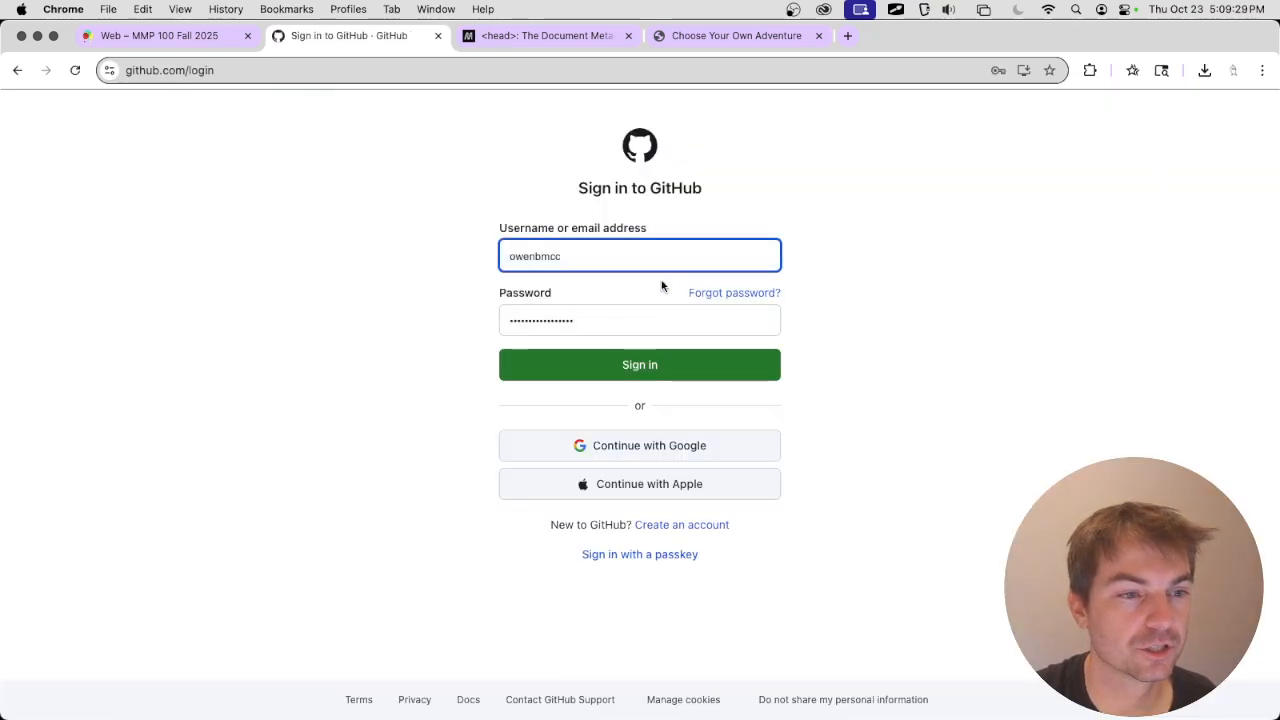
click(625, 370)
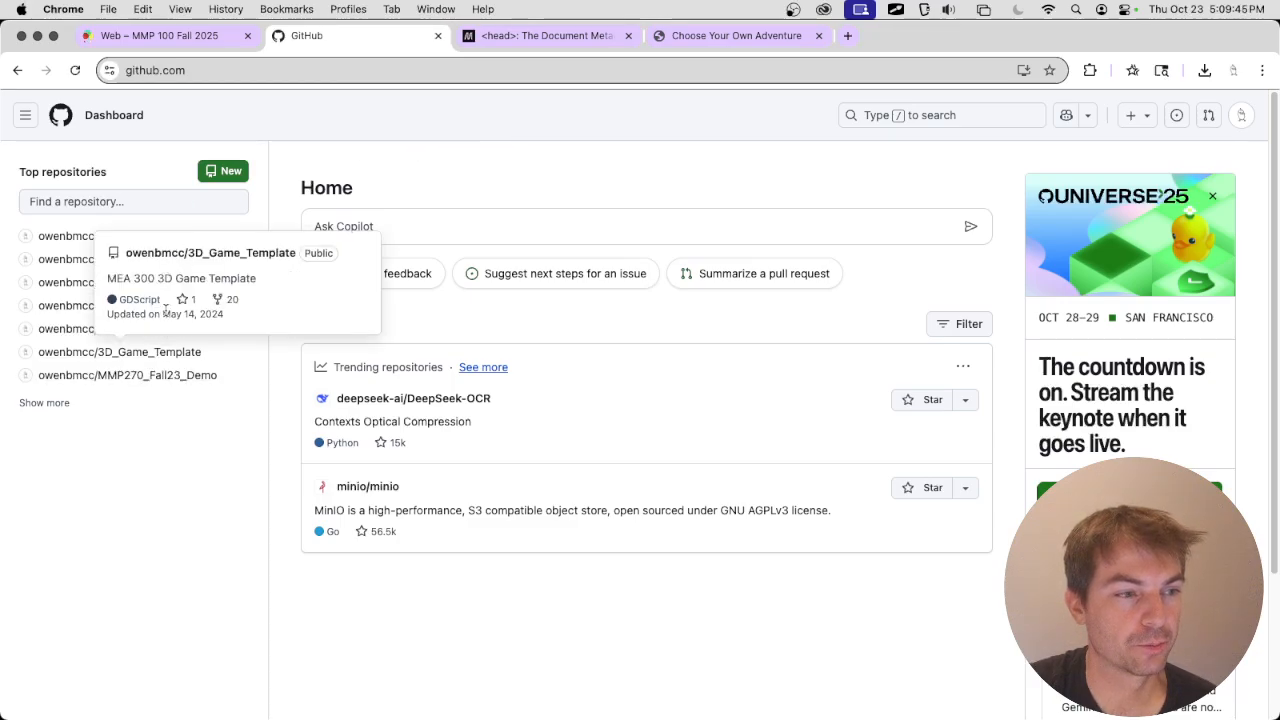
- Expand the full list of top repositories on the dashboard and look over the account menu
click(57, 404)
scroll(165, 400, down, 4)
scroll(163, 394, up, 5)
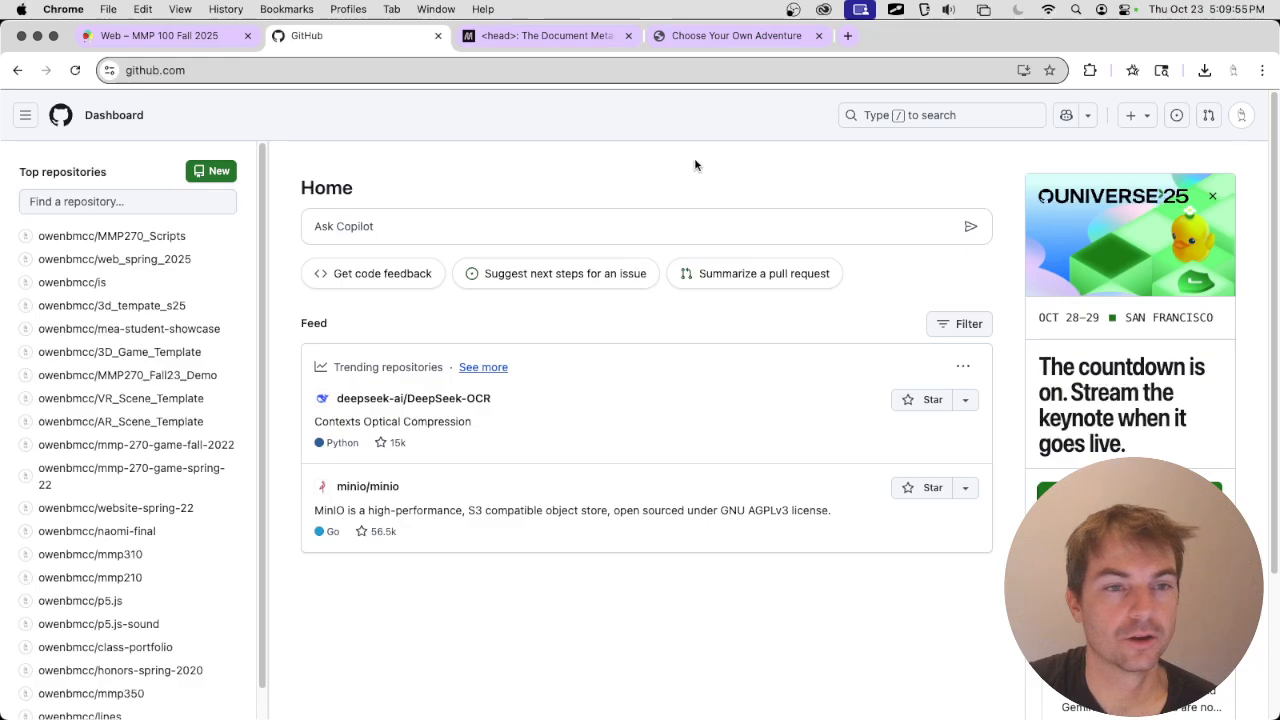
click(1242, 117)
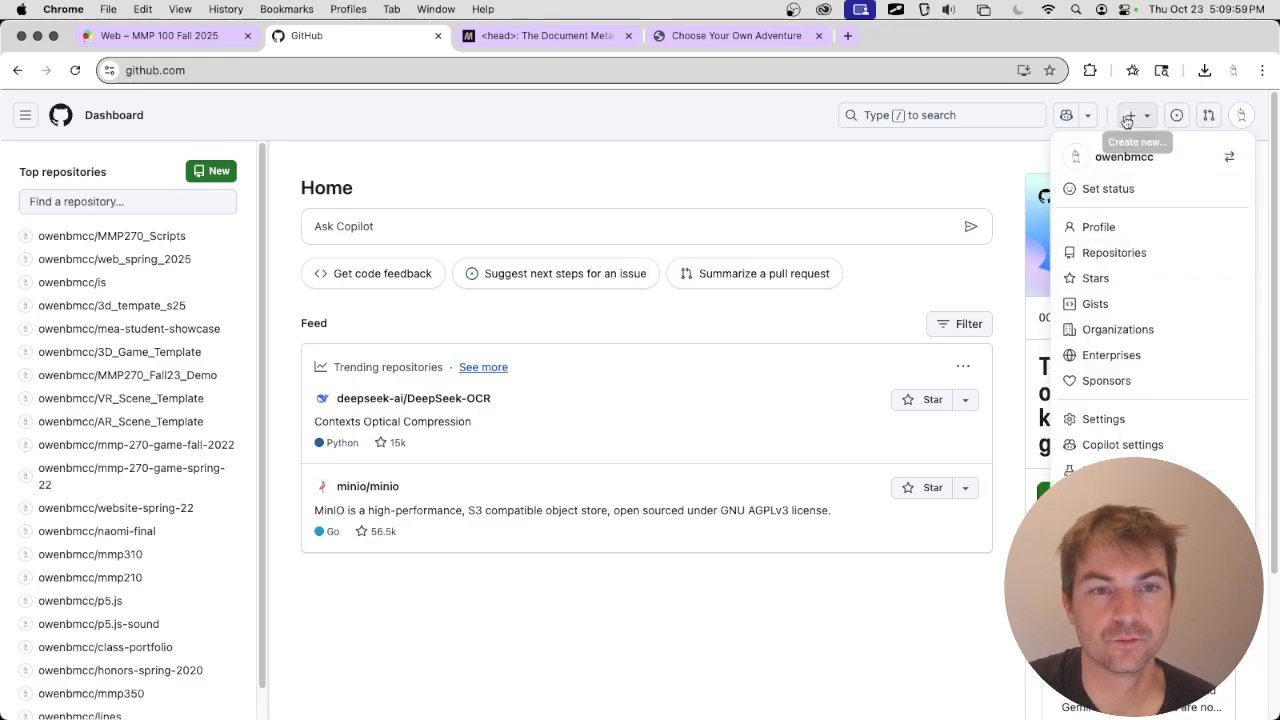
click(893, 170)
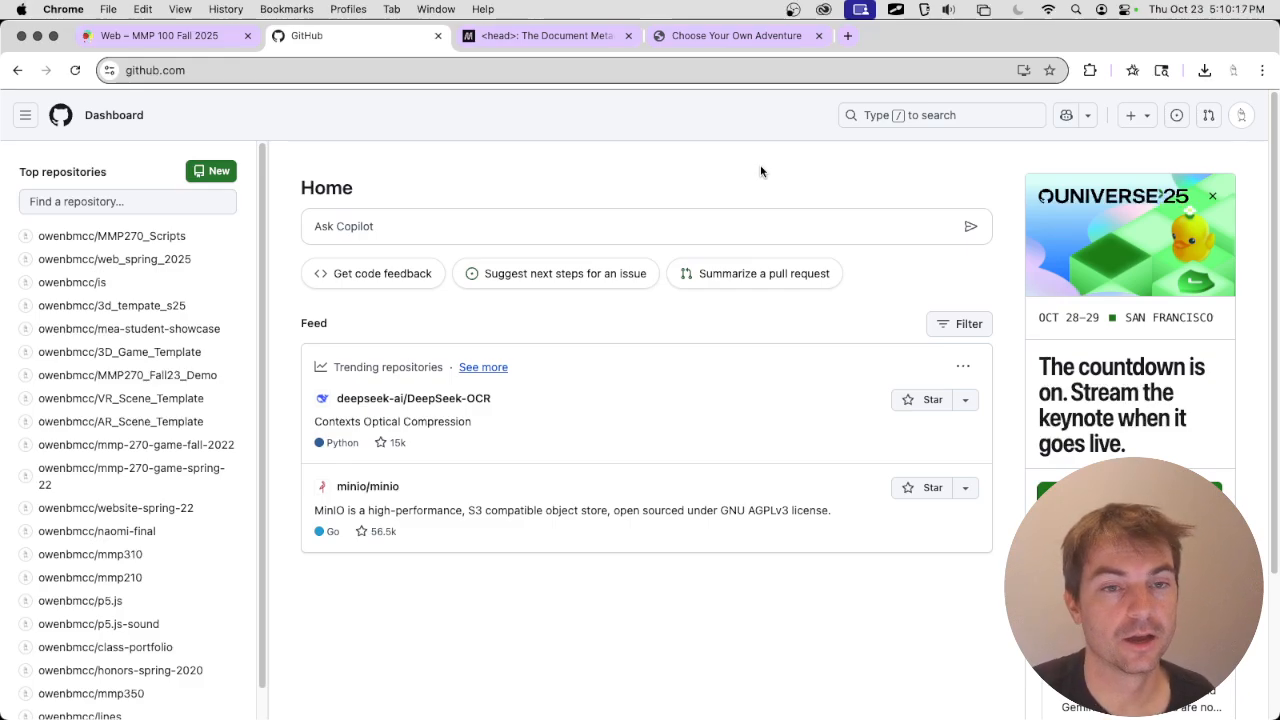
- Start a new repository and name it mmp-100-fall-2025
click(1137, 122)
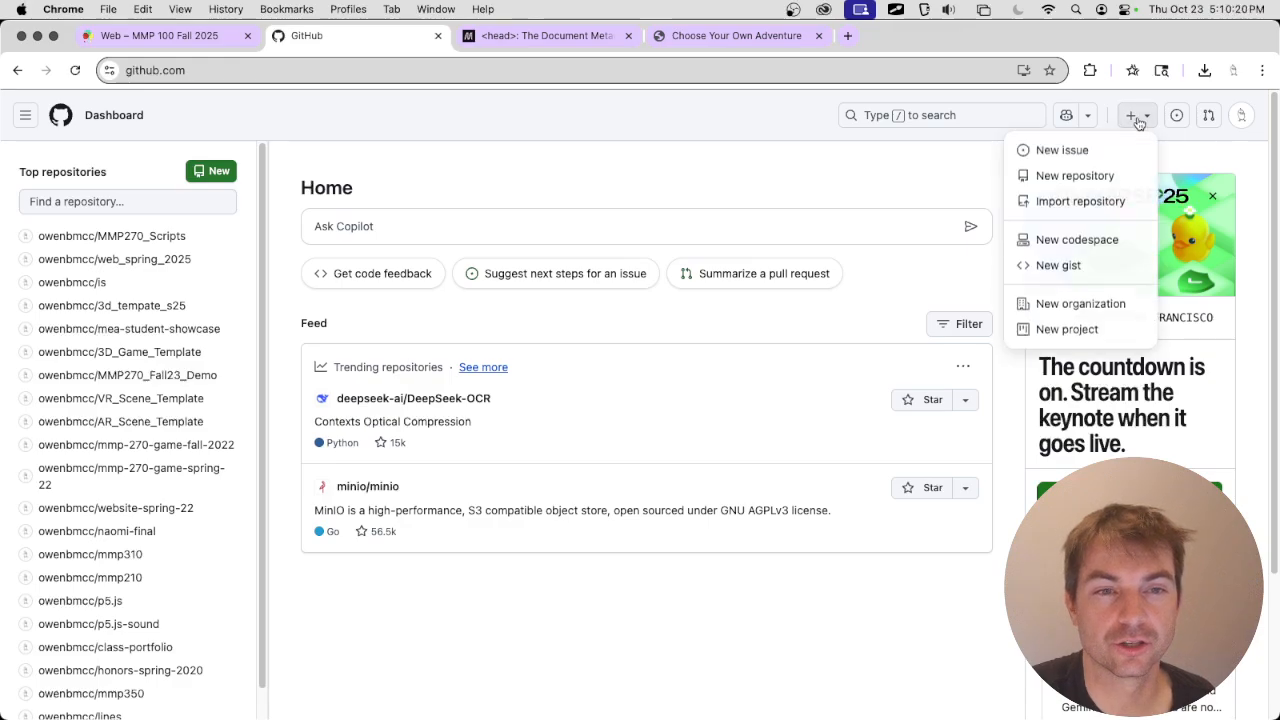
click(1084, 177)
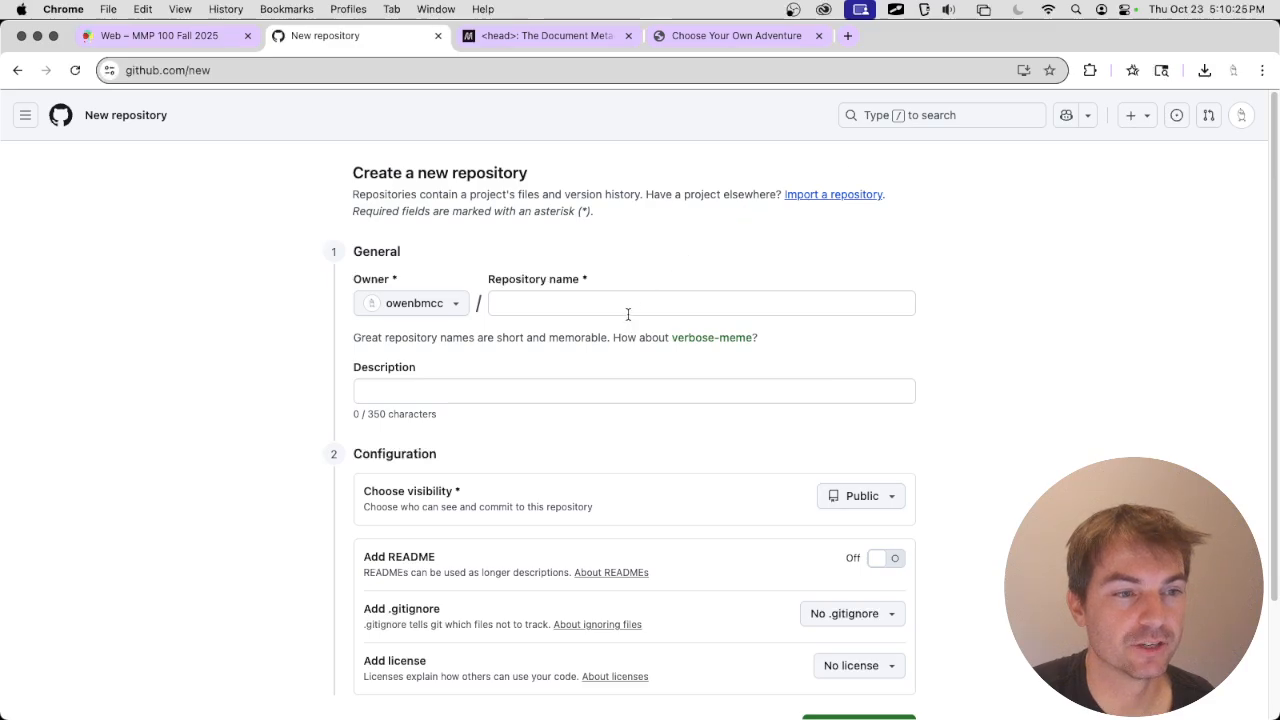
click(628, 311)
text(mmp)
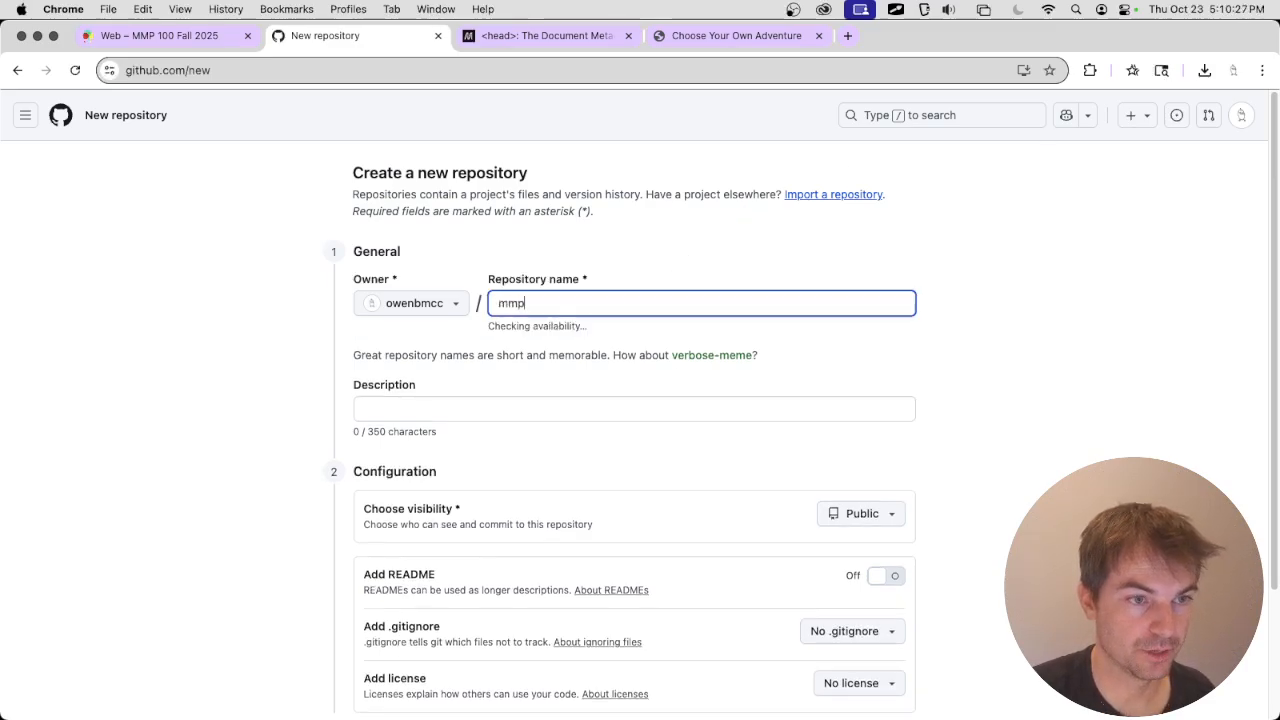
text(_1)
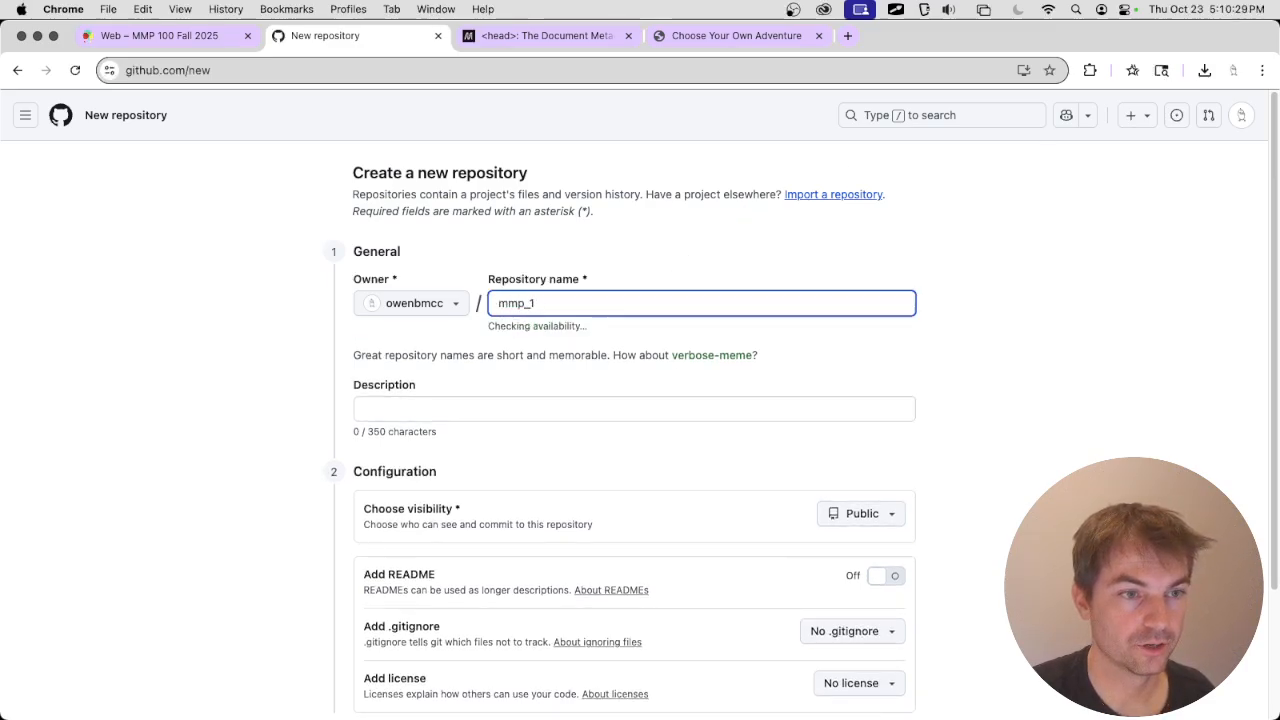
text(00100-fall)
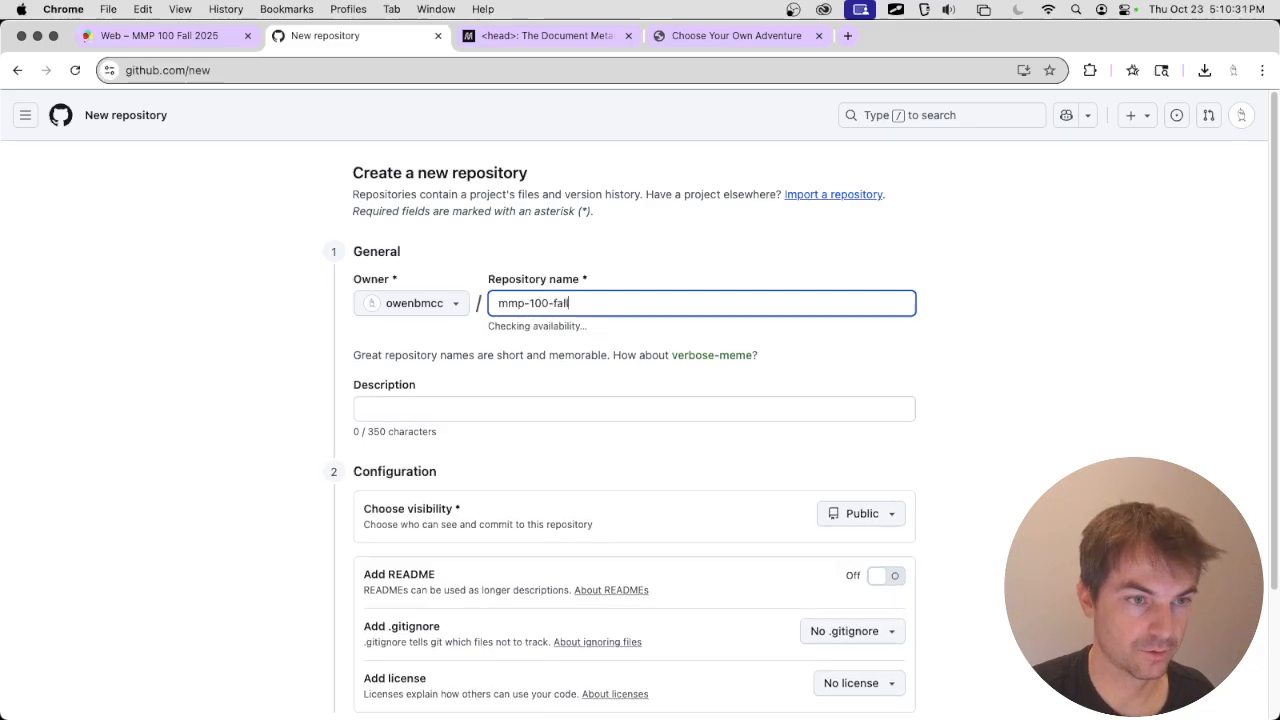
text(-2025)
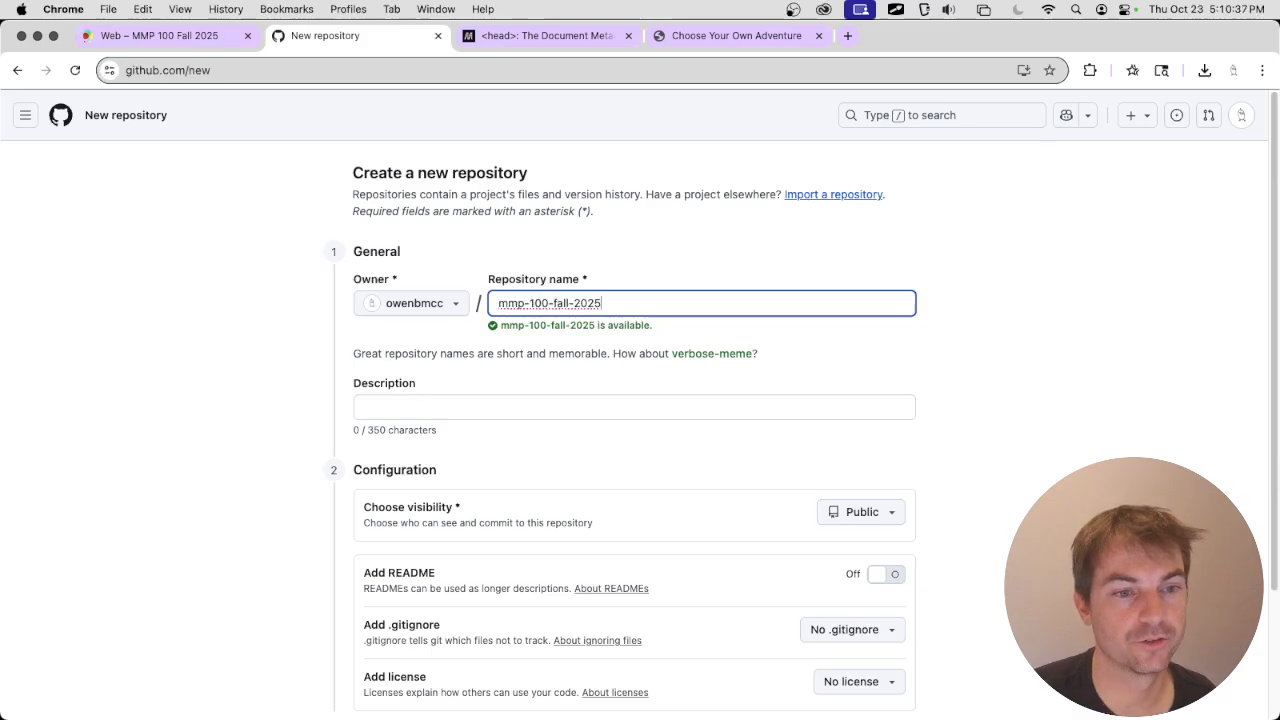
- Create the repository with public visibility and no README, .gitignore or license
scroll(309, 289, down, 3)
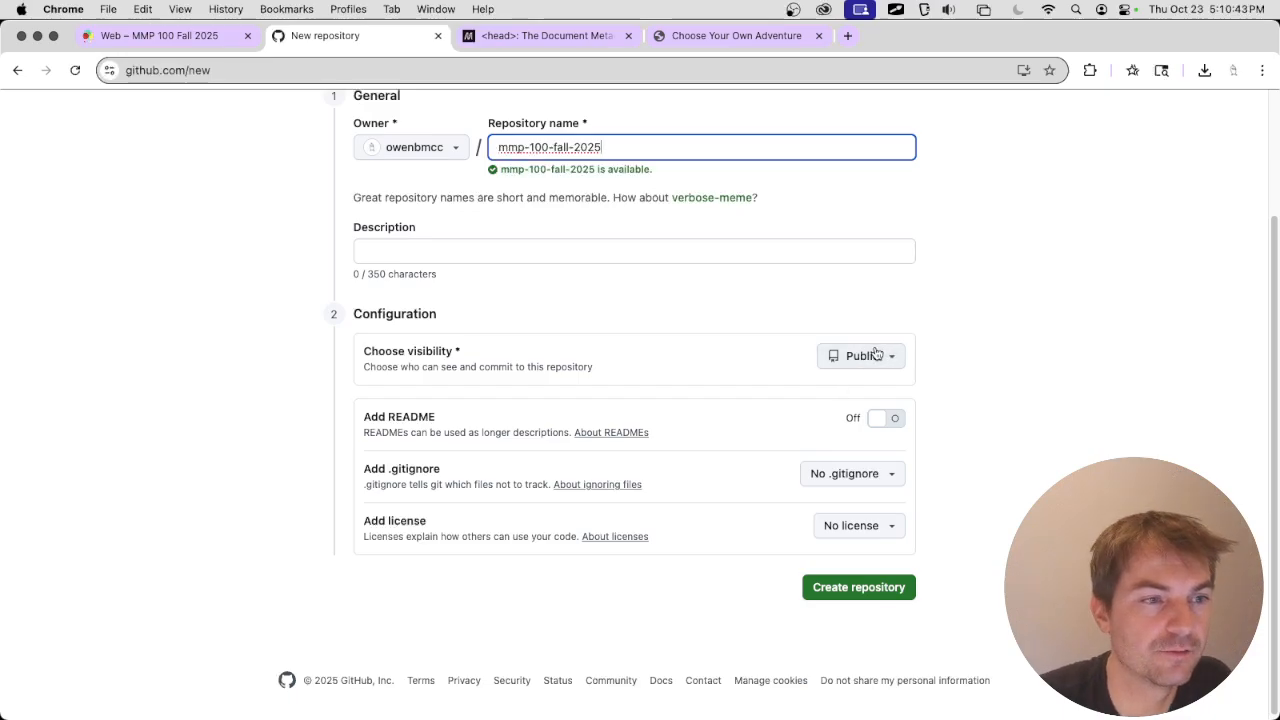
scroll(876, 353, up, 1)
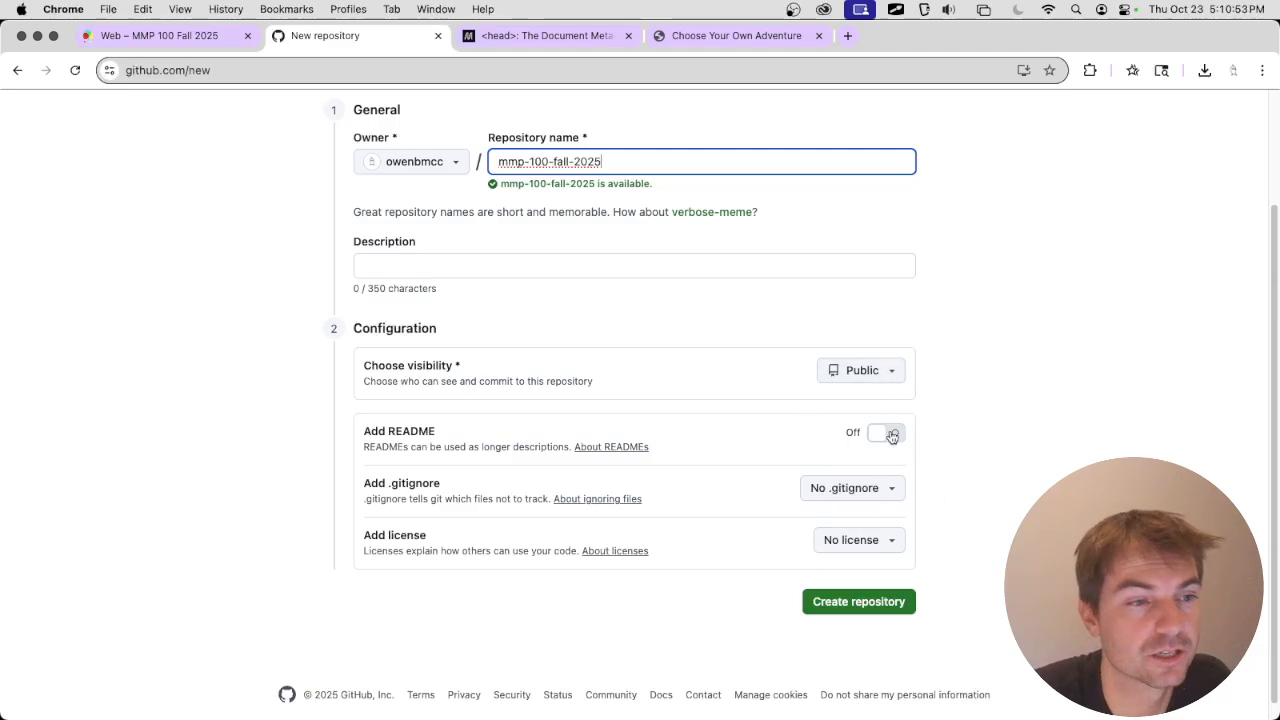
scroll(826, 383, up, 2)
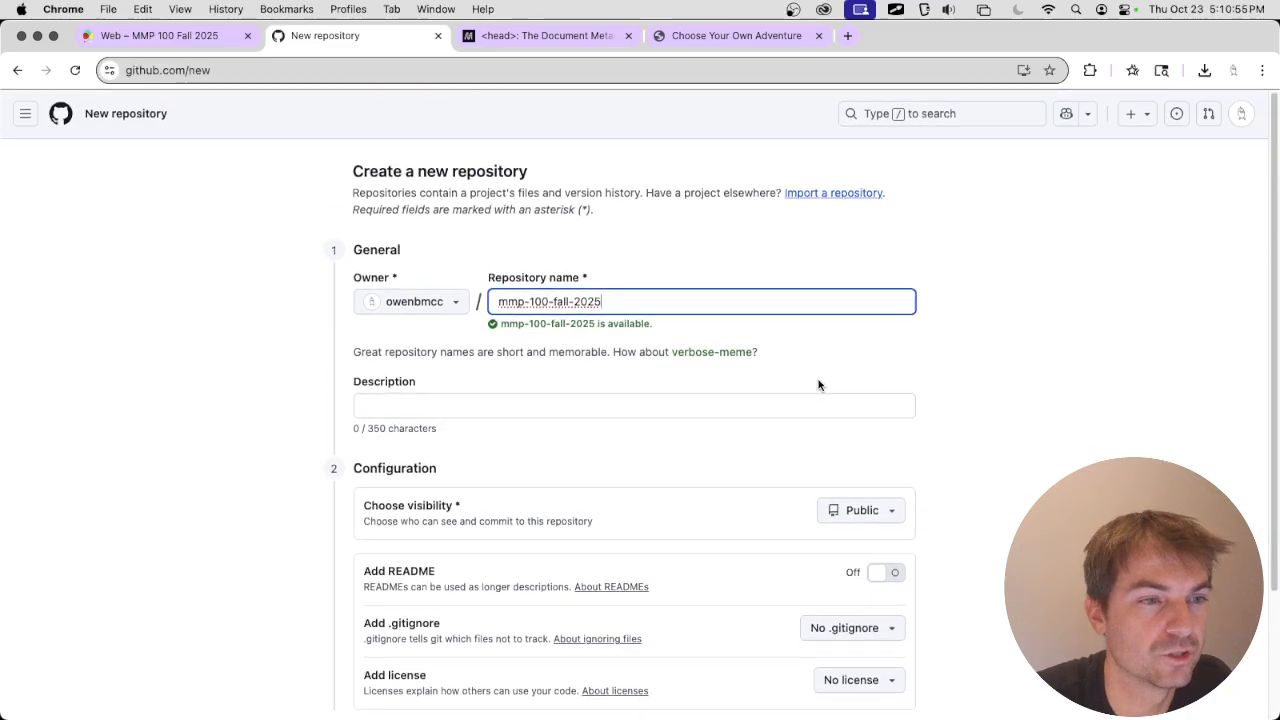
scroll(870, 585, down, 3)
click(863, 592)
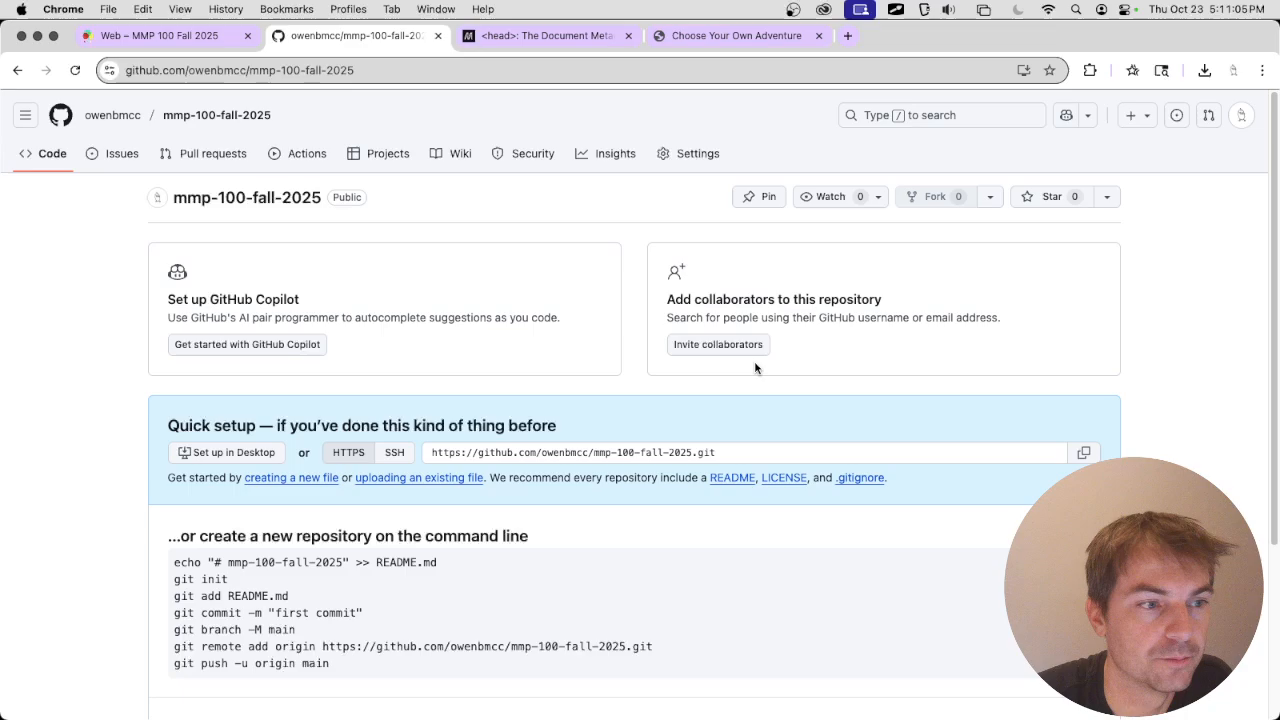
- Open the page for uploading existing files to the mmp-100-fall-2025 repository
scroll(605, 352, down, 5)
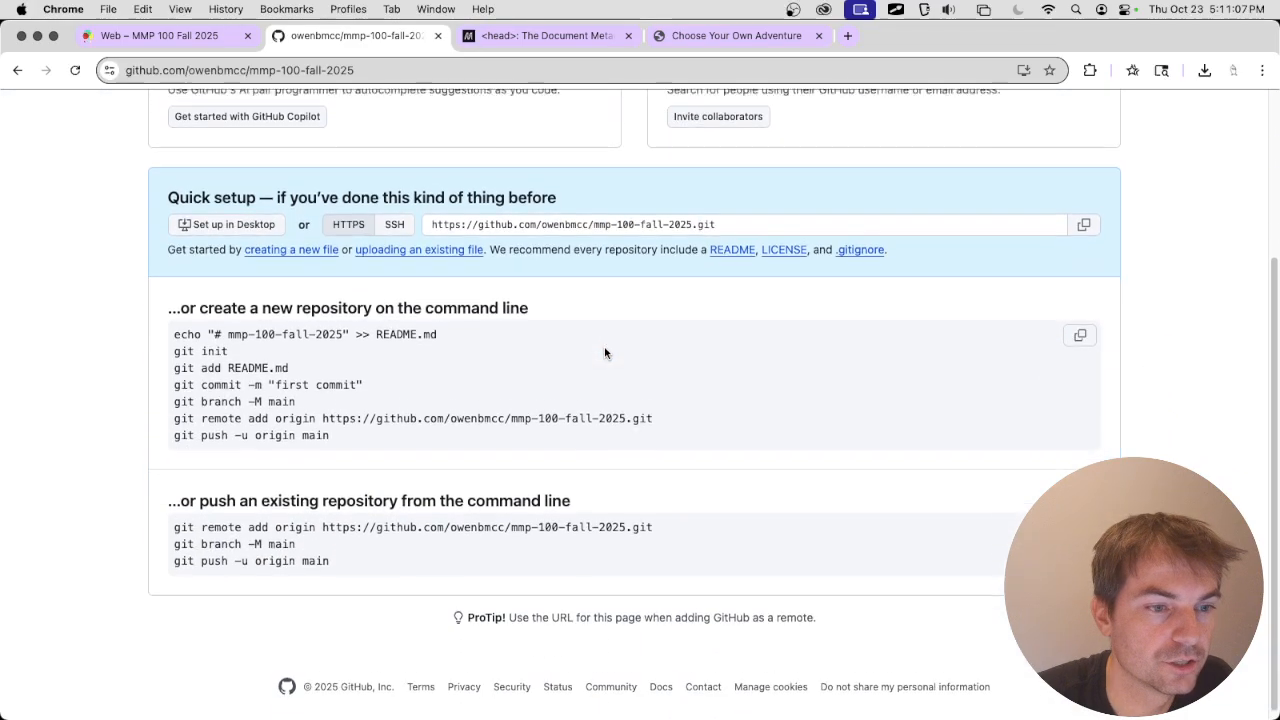
scroll(605, 352, down, 1)
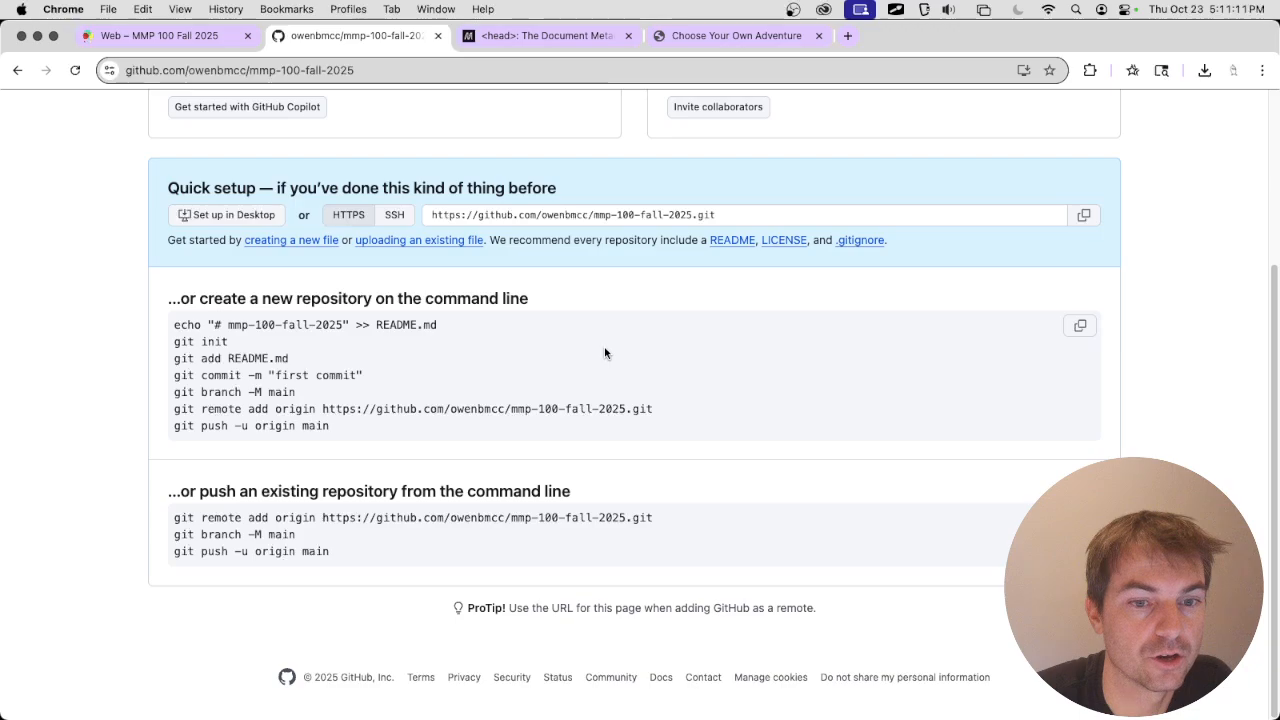
scroll(605, 352, up, 5)
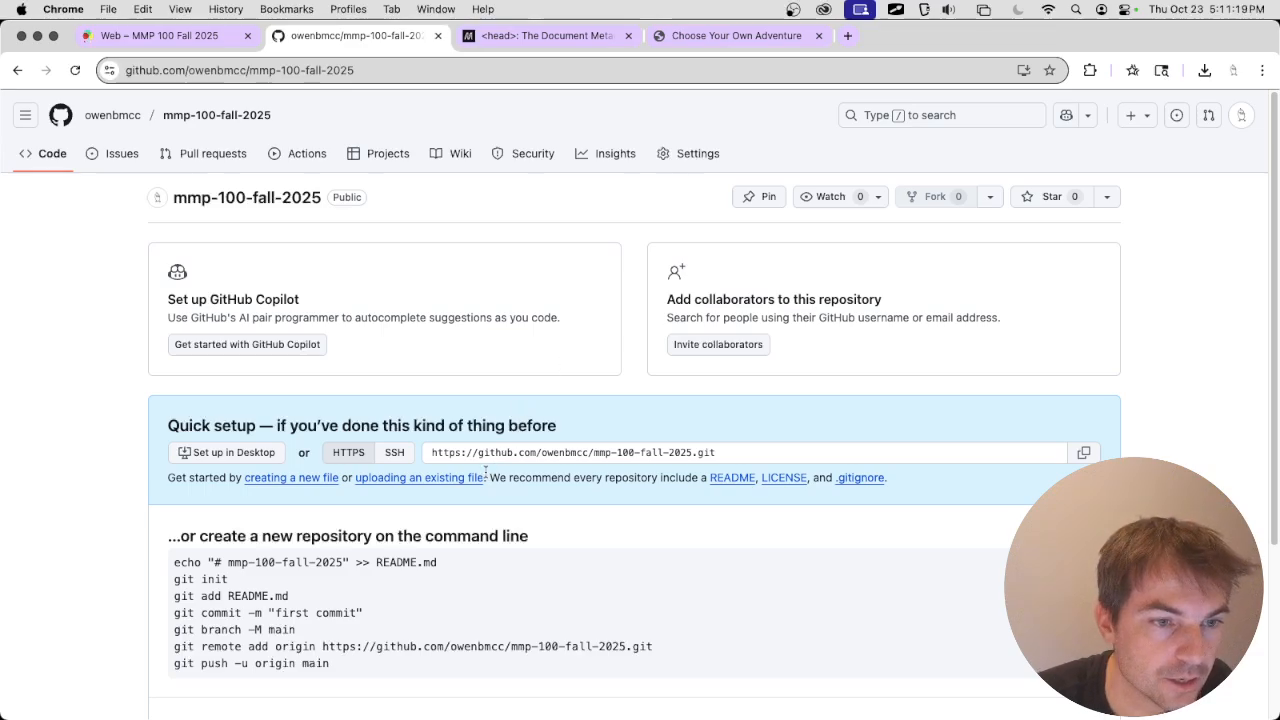
click(407, 484)
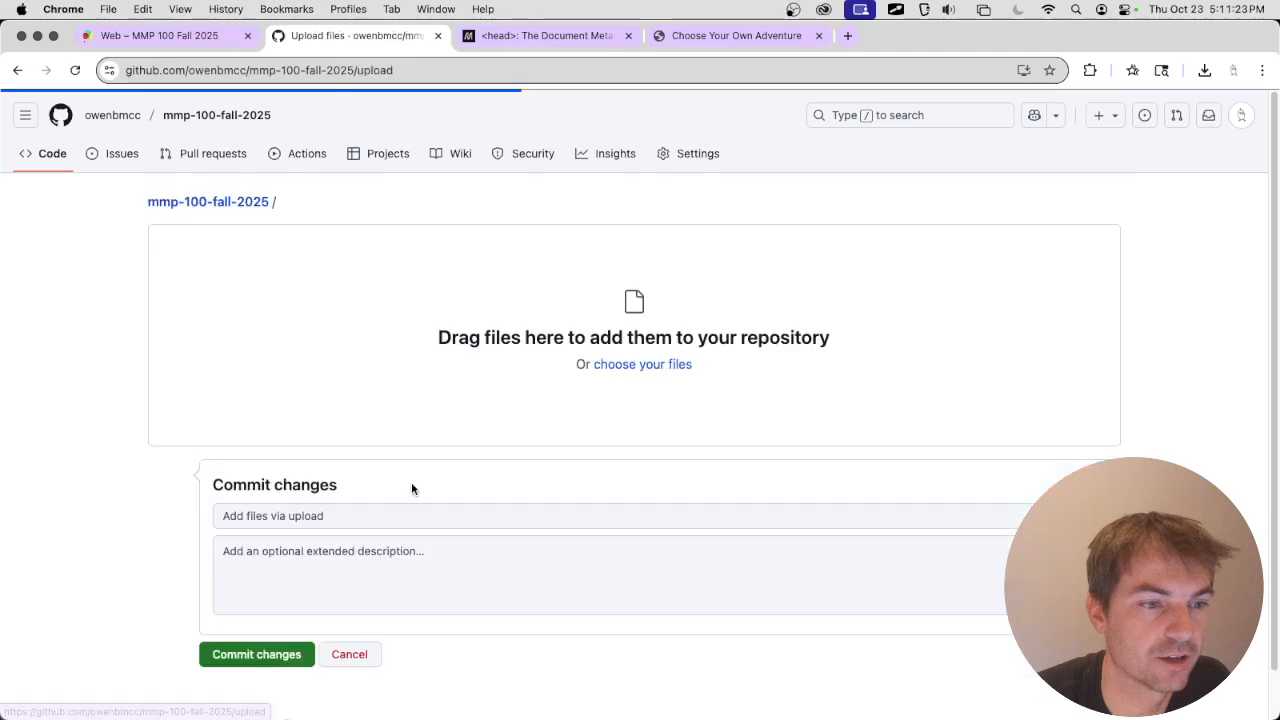
click(17, 70)
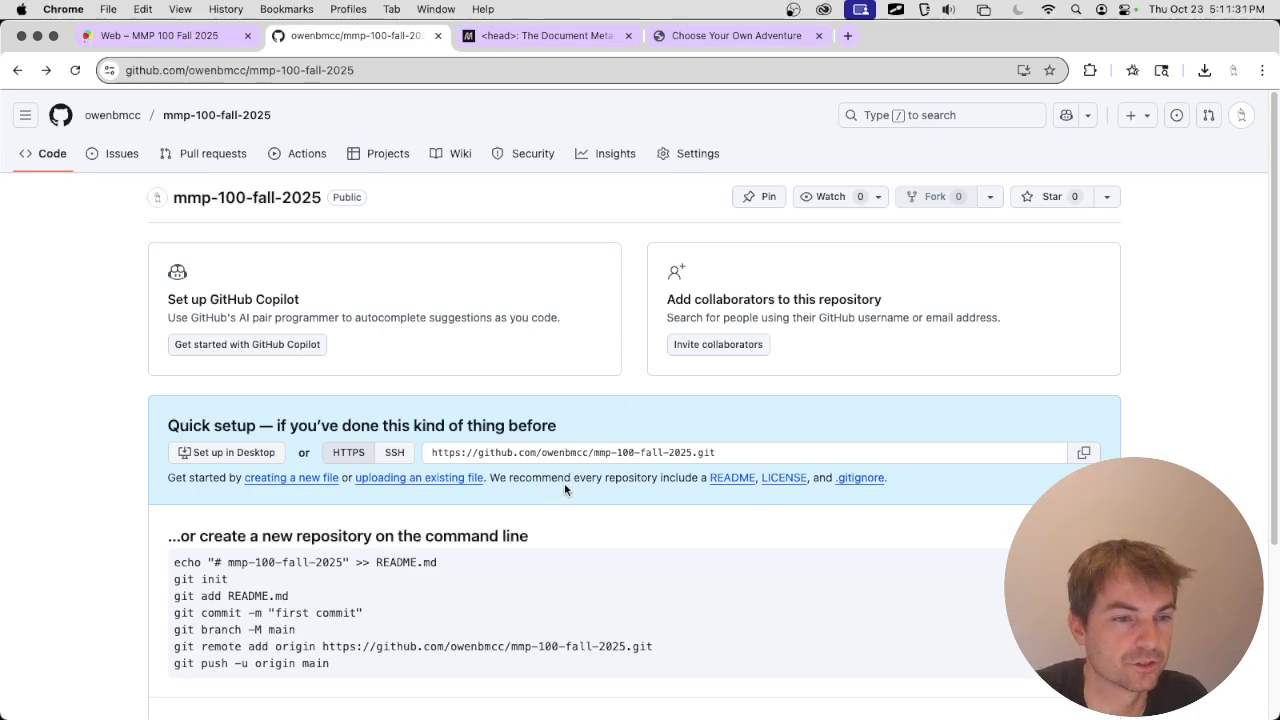
click(413, 485)
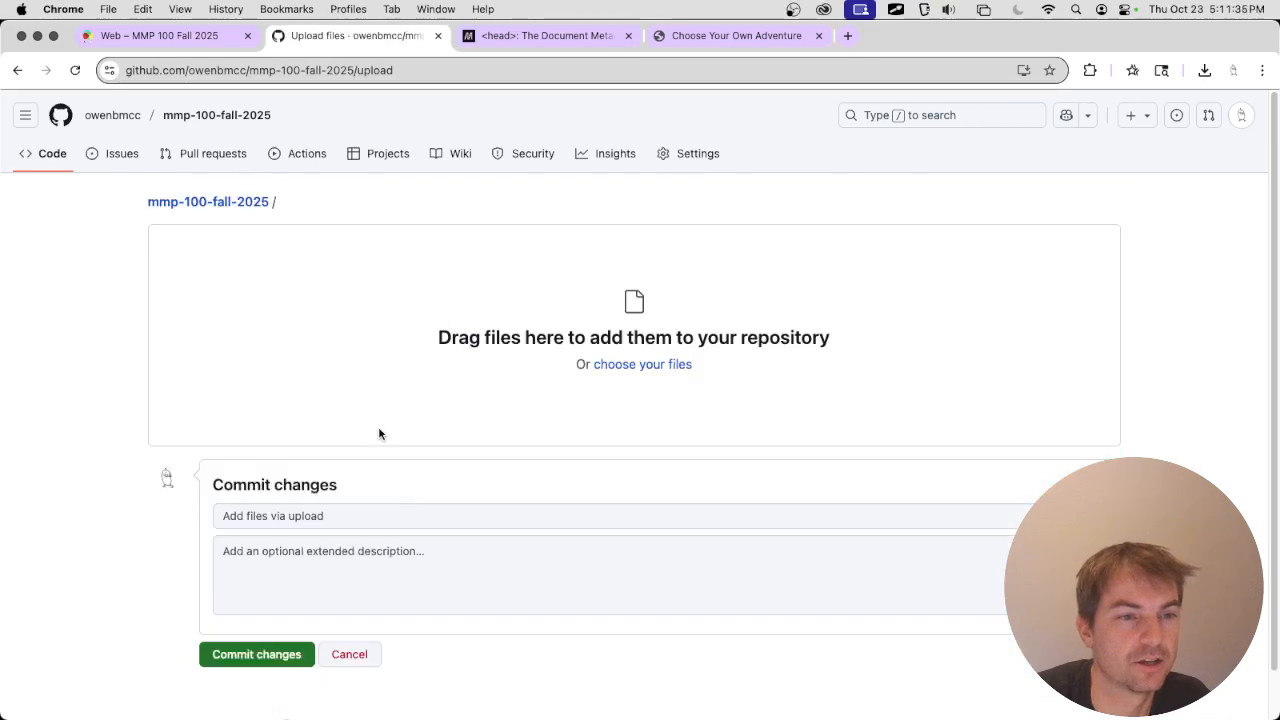
click(677, 366)
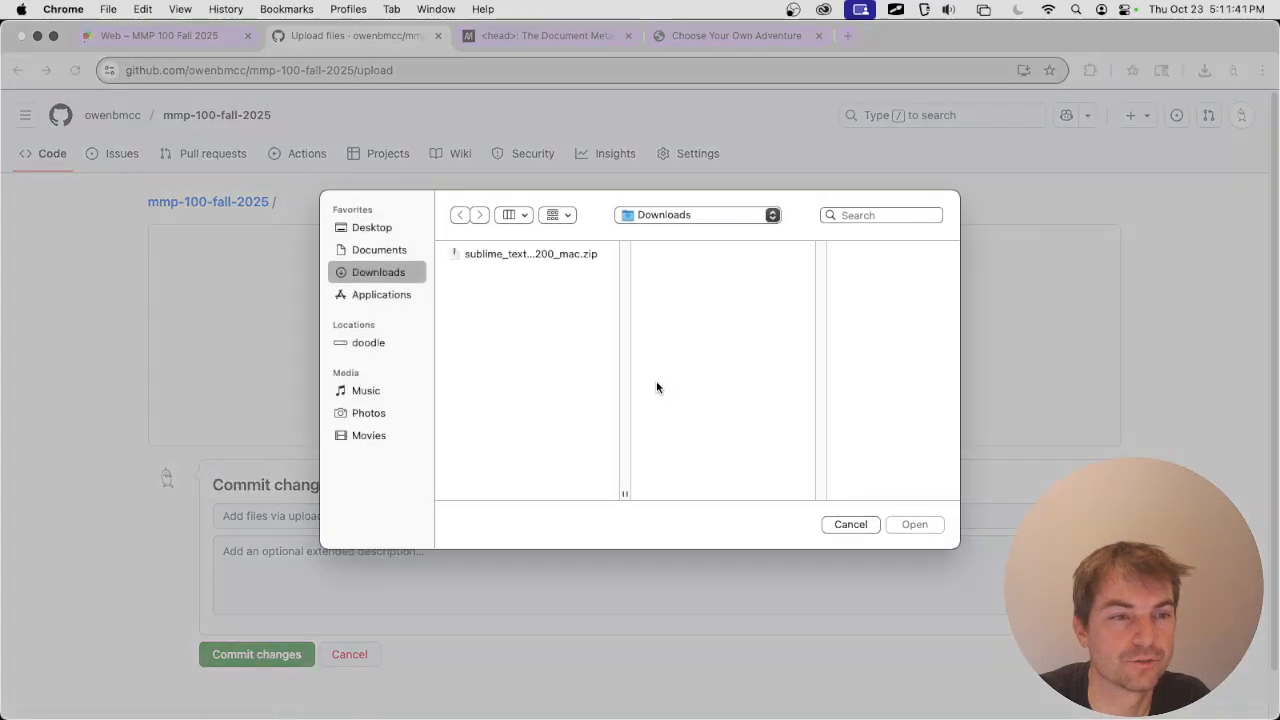
click(405, 250)
click(394, 230)
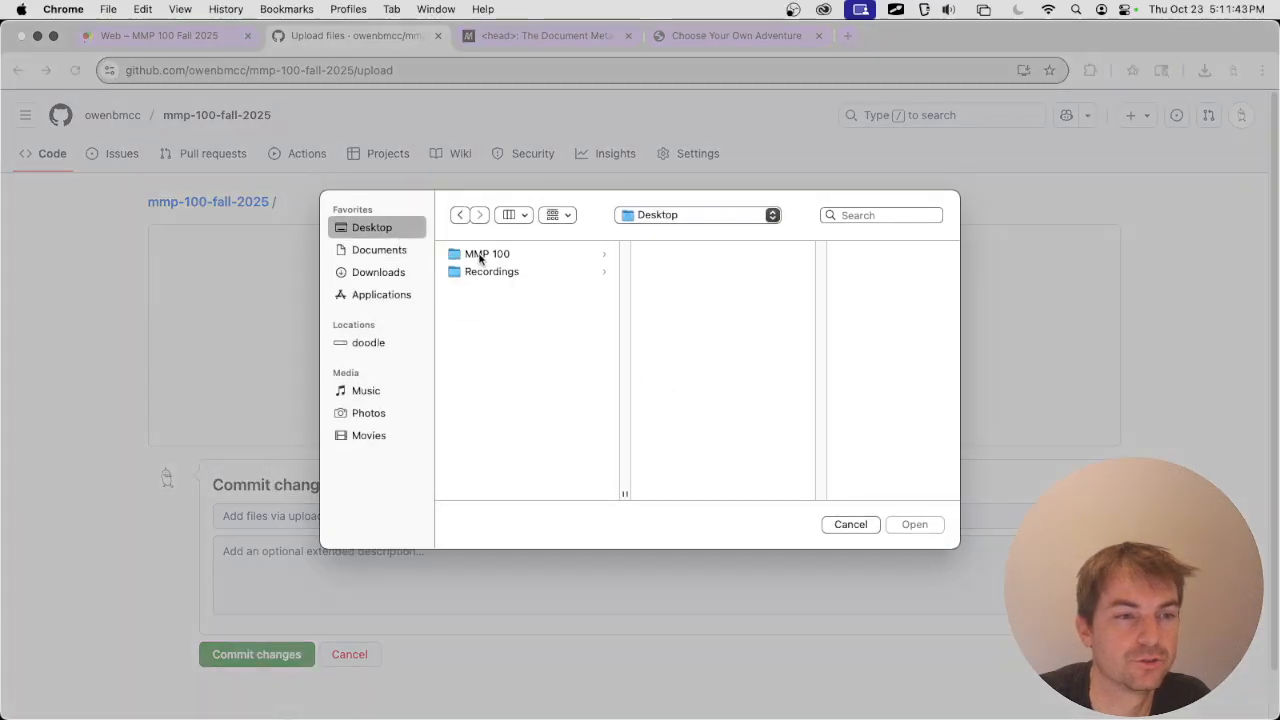
click(480, 256)
click(670, 305)
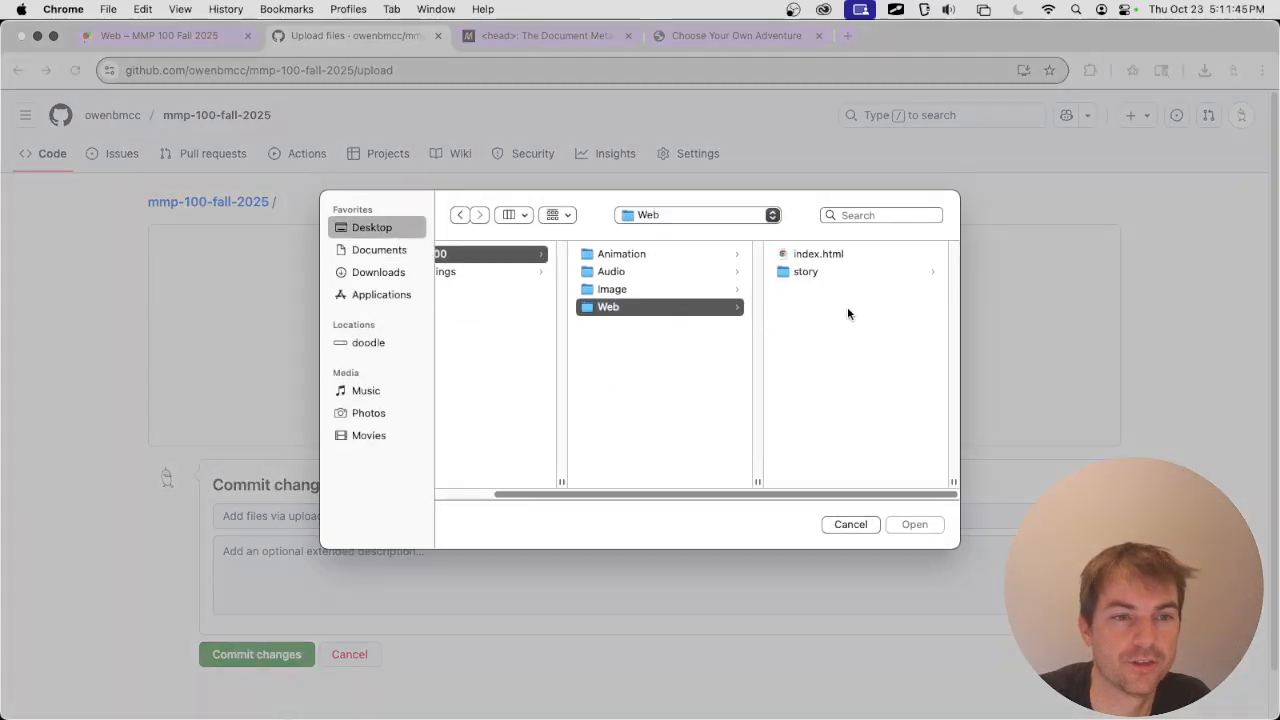
click(828, 255)
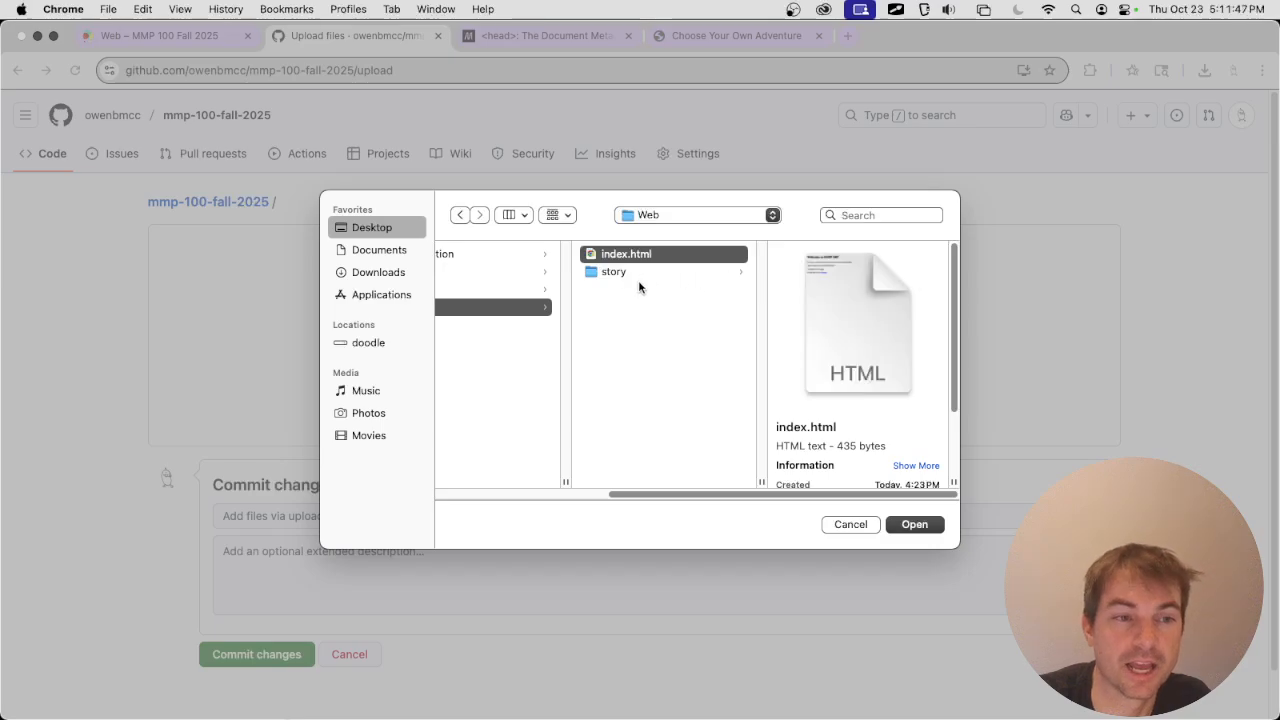
click(850, 524)
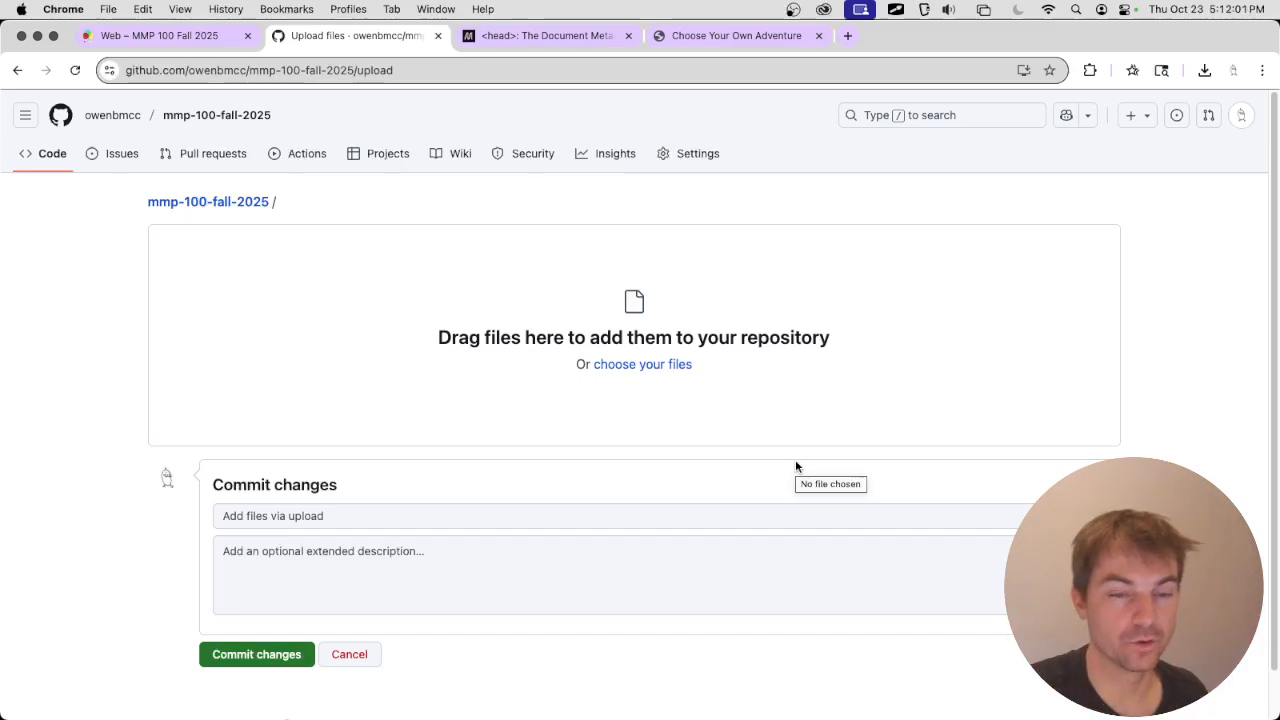
- Switch to Finder, move its window clear of the upload area, and open the Web folder inside MMP 100
key(super+Tab)
key(super+Tab)
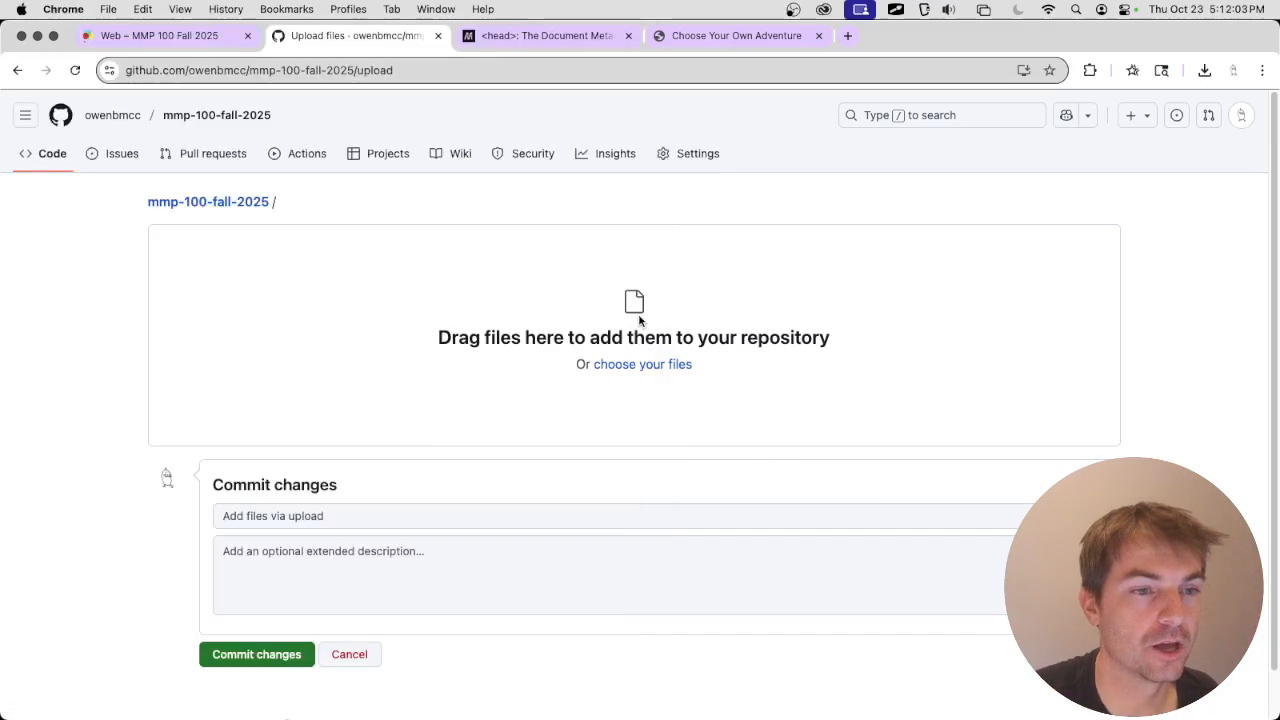
key(super+Tab)
key(super+Tab)
key(super+Tab)
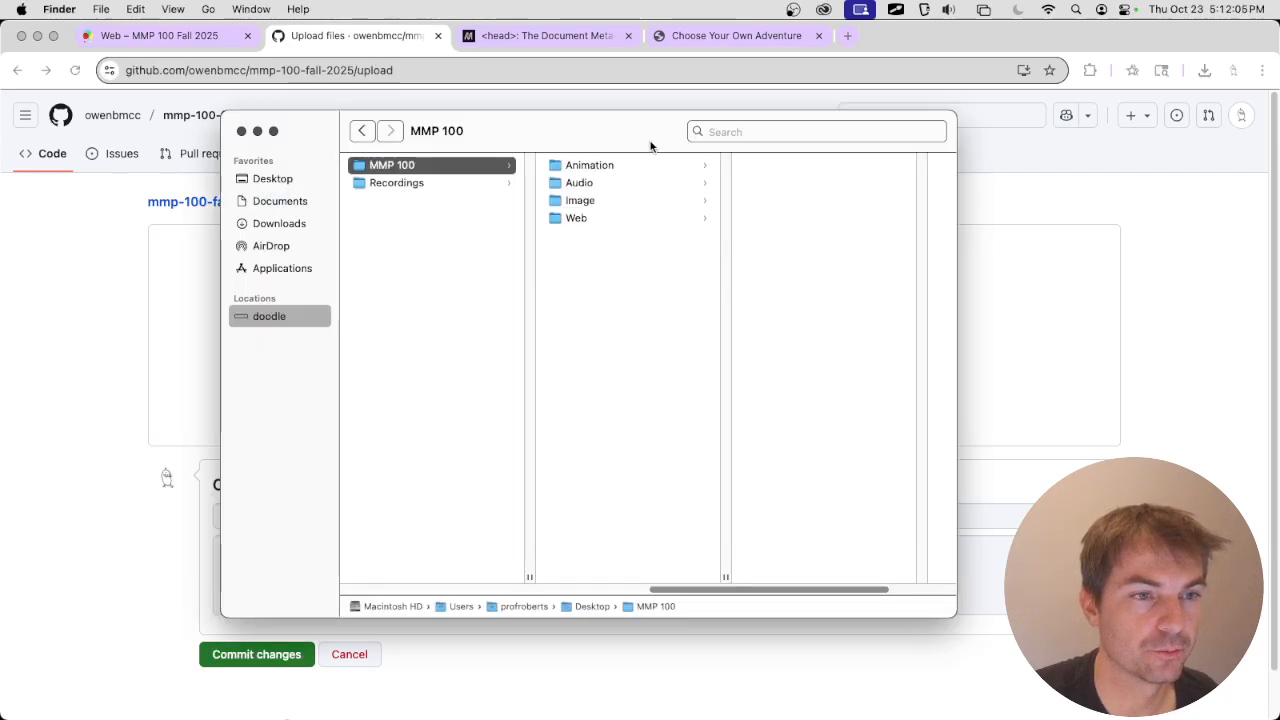
drag(651, 143, 1082, 244)
click(1036, 316)
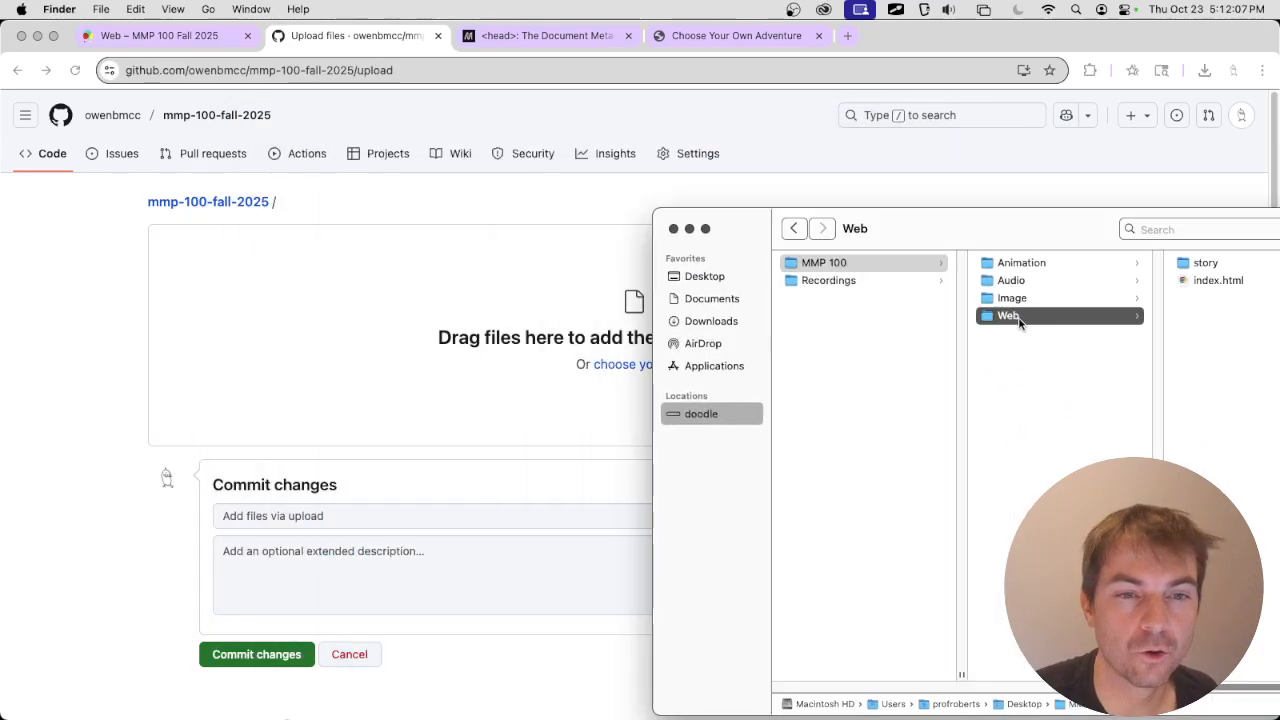
- Move the Finder window so the Web folder's contents are fully reachable, and add index.html to the repository's upload list
drag(1012, 323, 1034, 377)
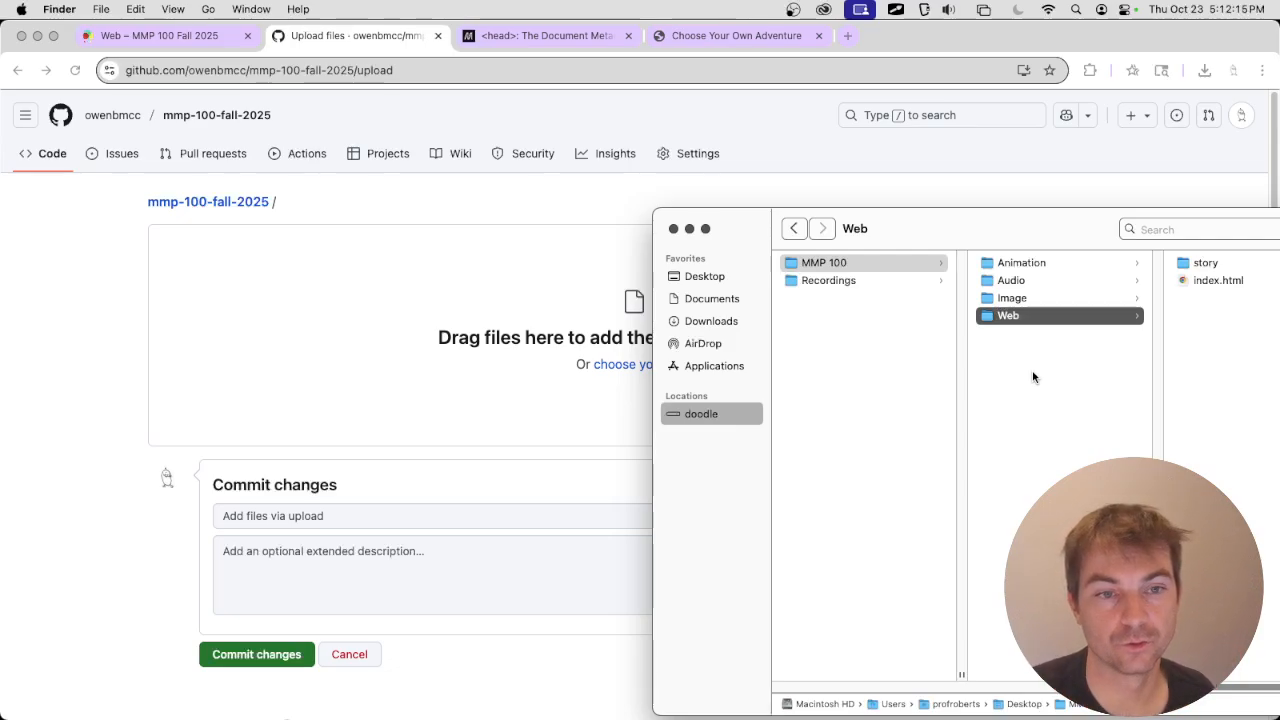
drag(1019, 242, 912, 135)
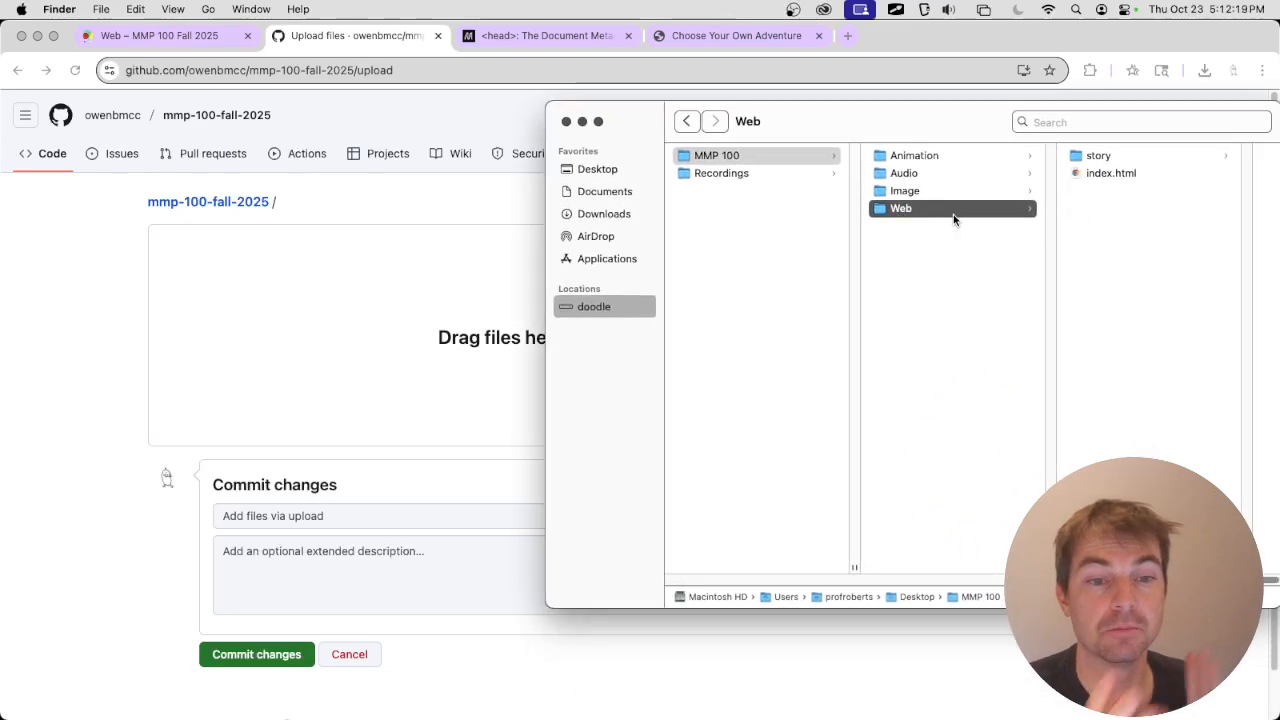
click(1126, 176)
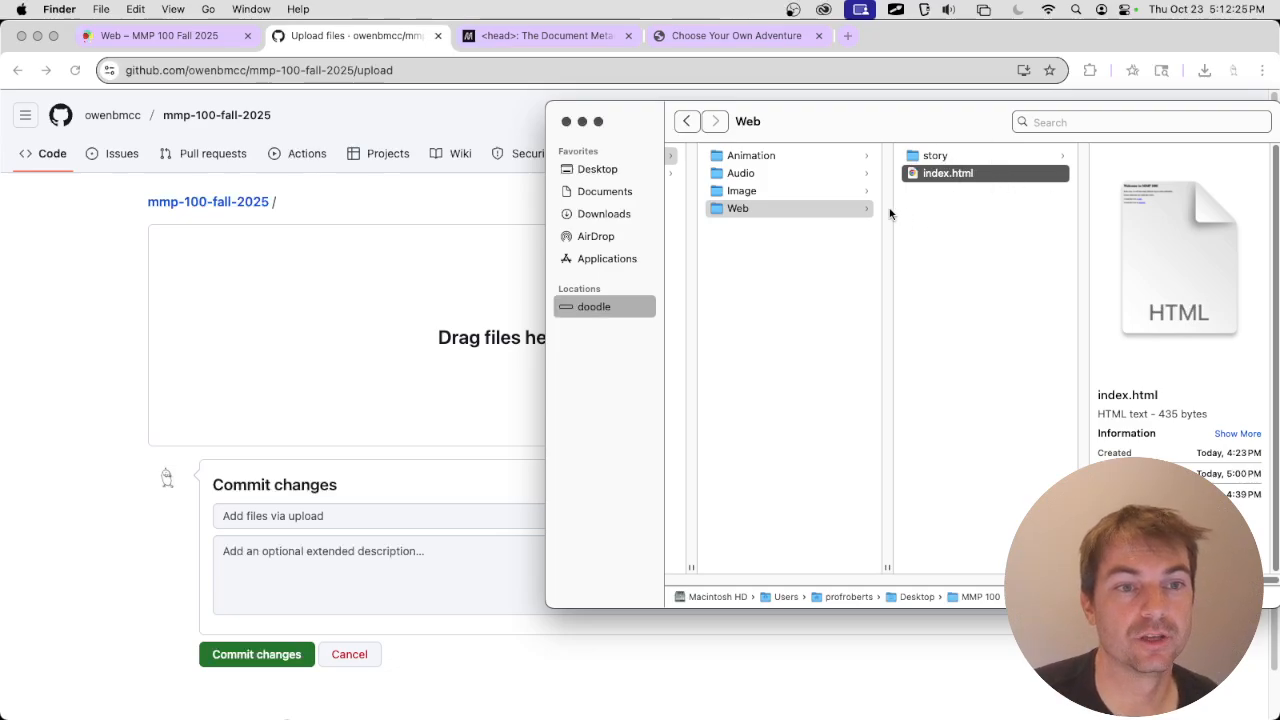
click(945, 225)
drag(945, 225, 946, 140)
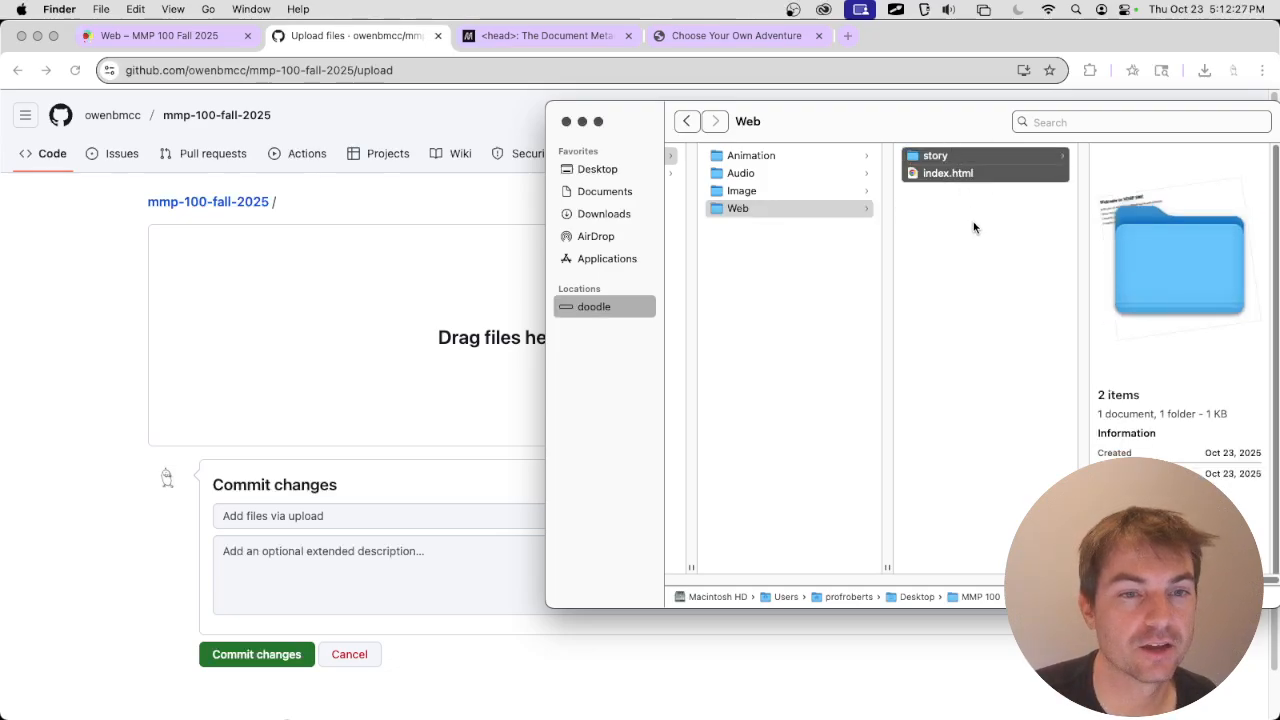
click(960, 249)
drag(960, 249, 960, 110)
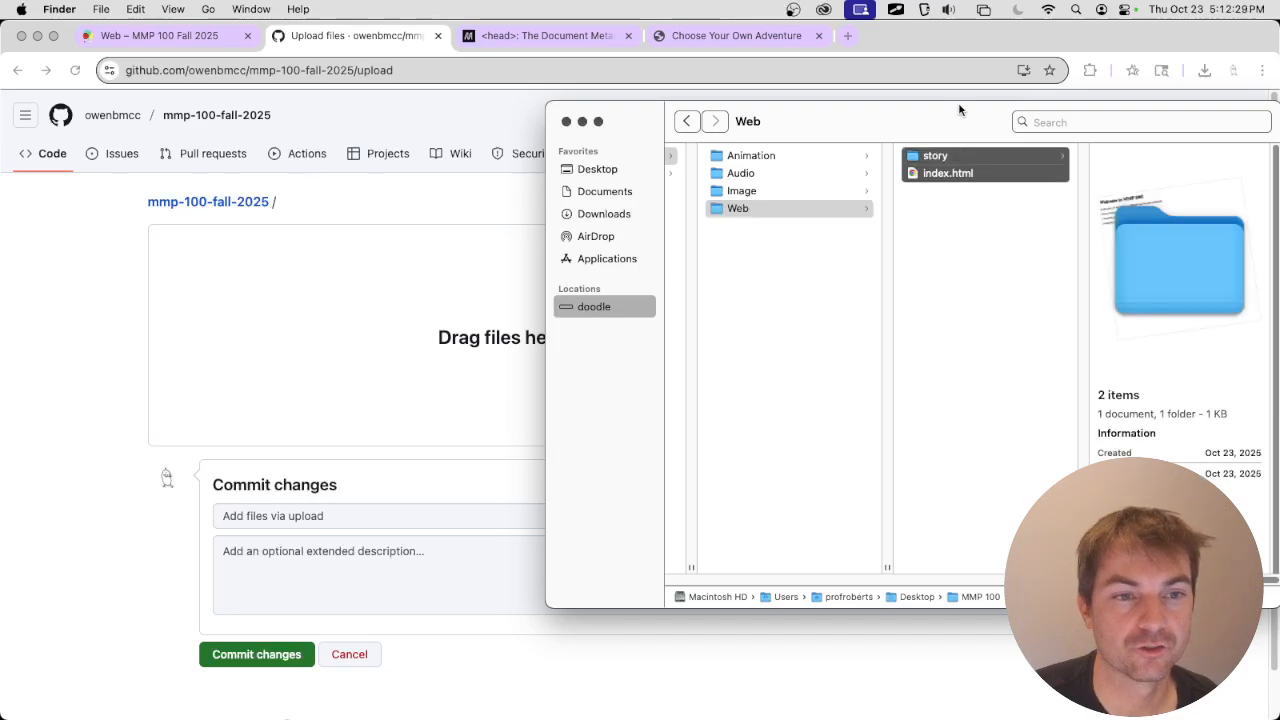
click(960, 220)
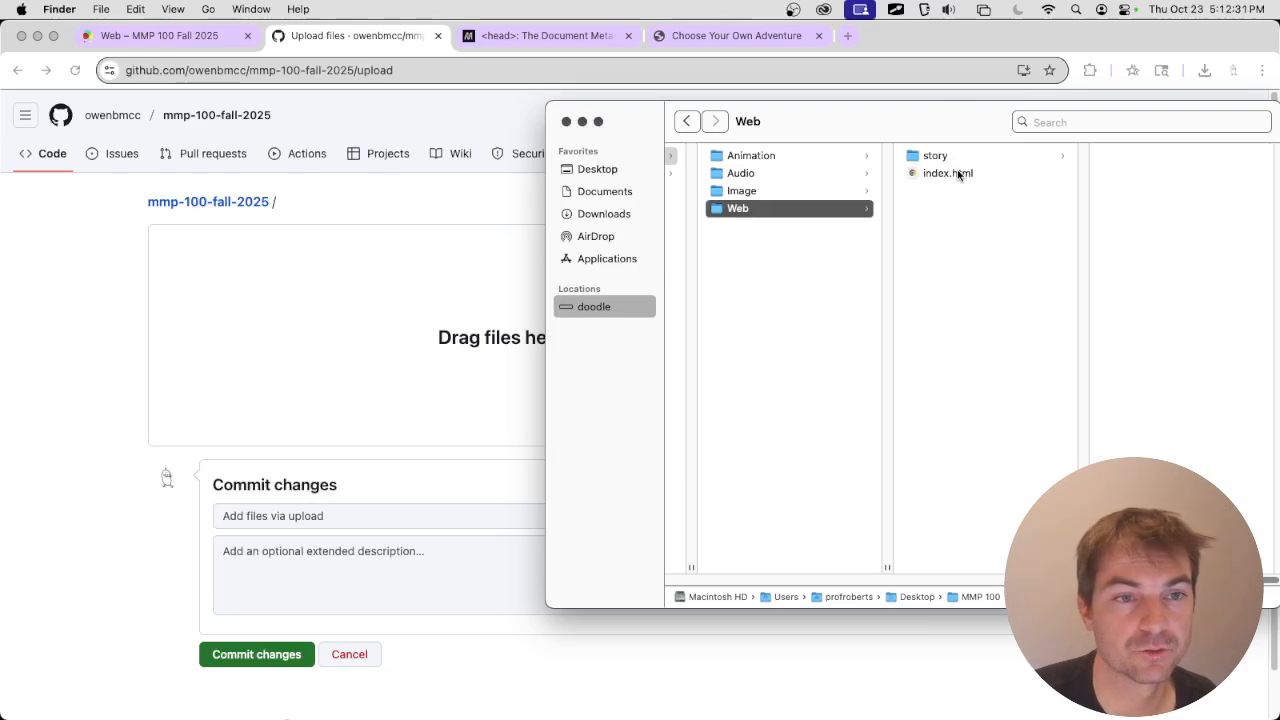
drag(960, 174, 575, 263)
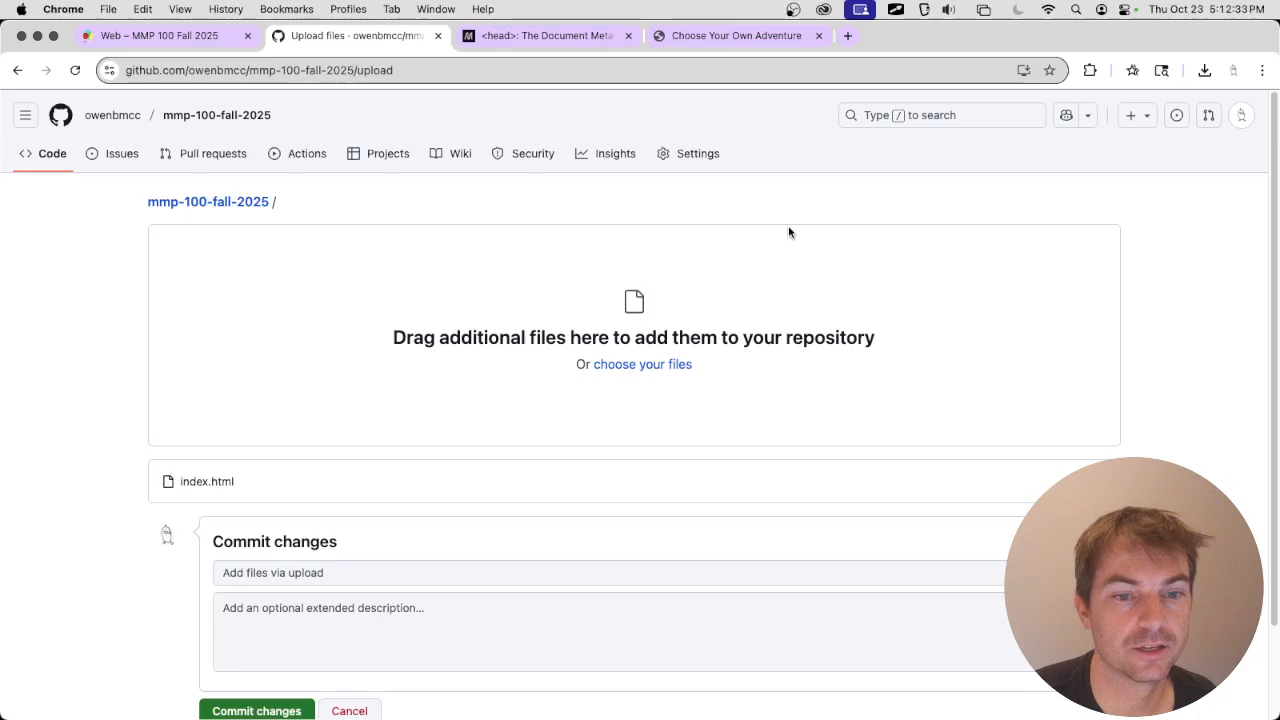
- Return to Finder and add the story folder from the Web folder to the repository's upload list
key(super+Tab)
drag(919, 153, 1000, 338)
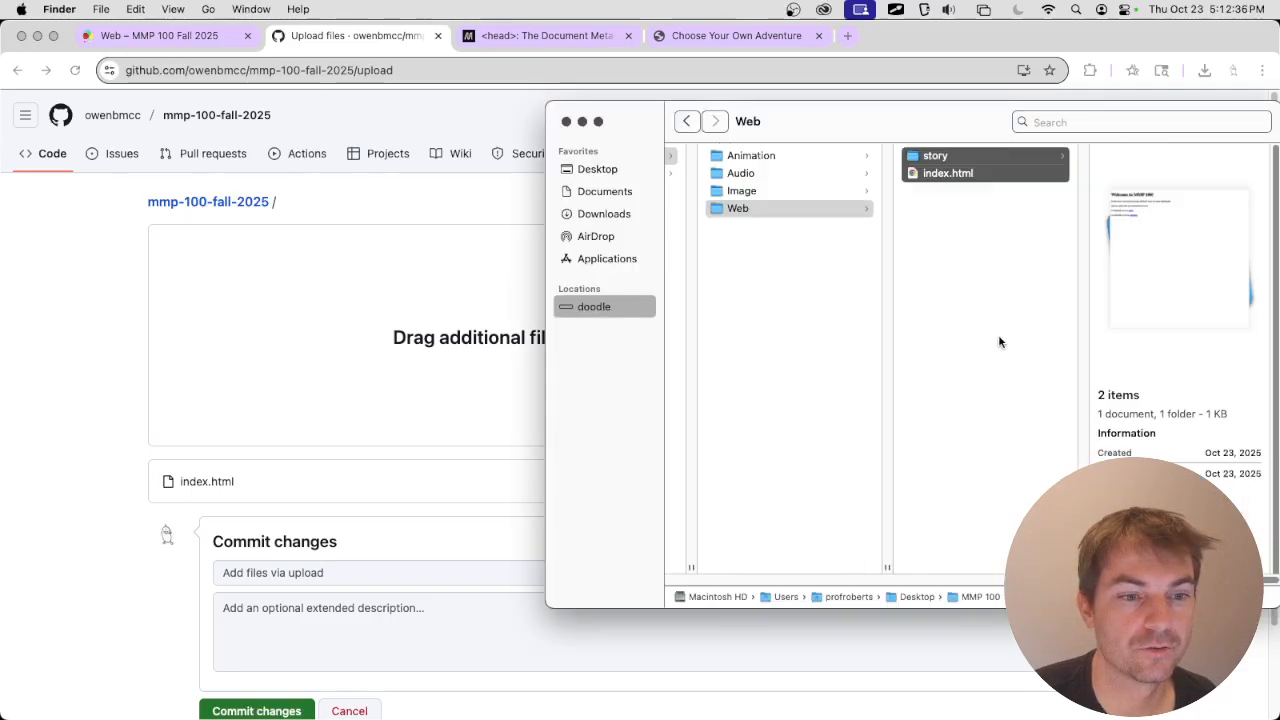
click(940, 251)
drag(938, 157, 446, 263)
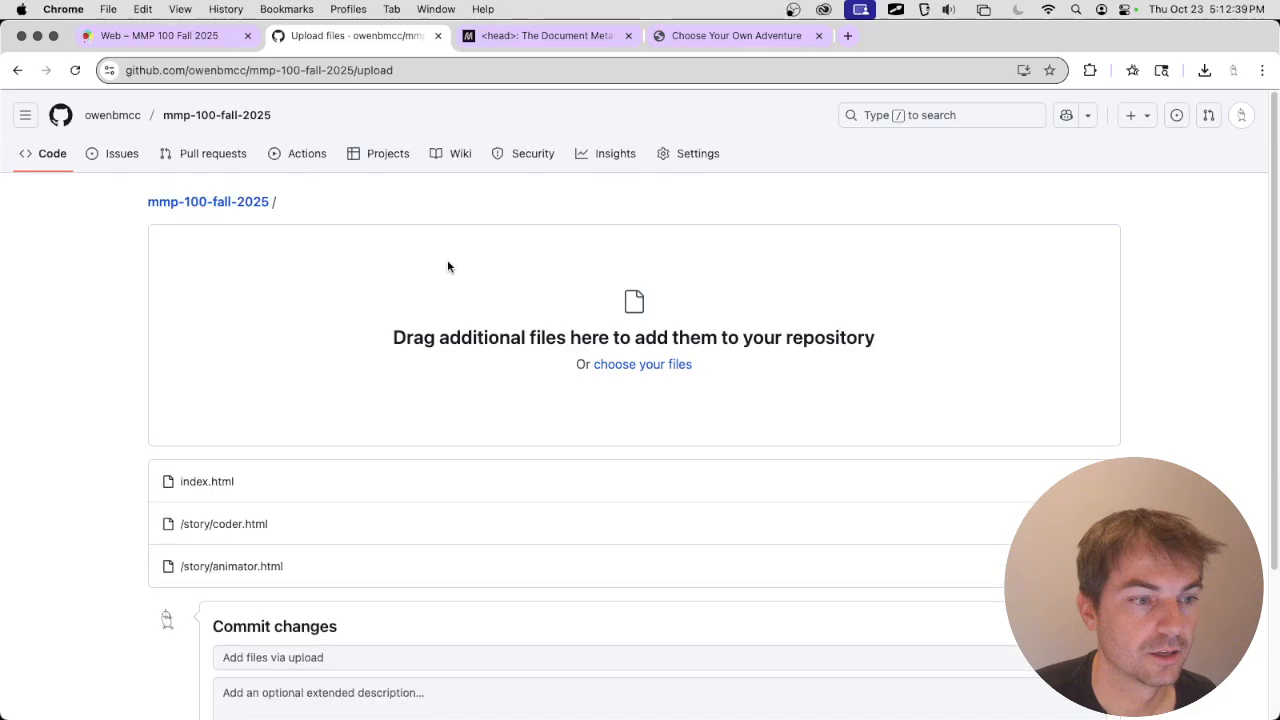
- Check the list of files for upload and commit them with the message "first commit"
scroll(447, 262, down, 4)
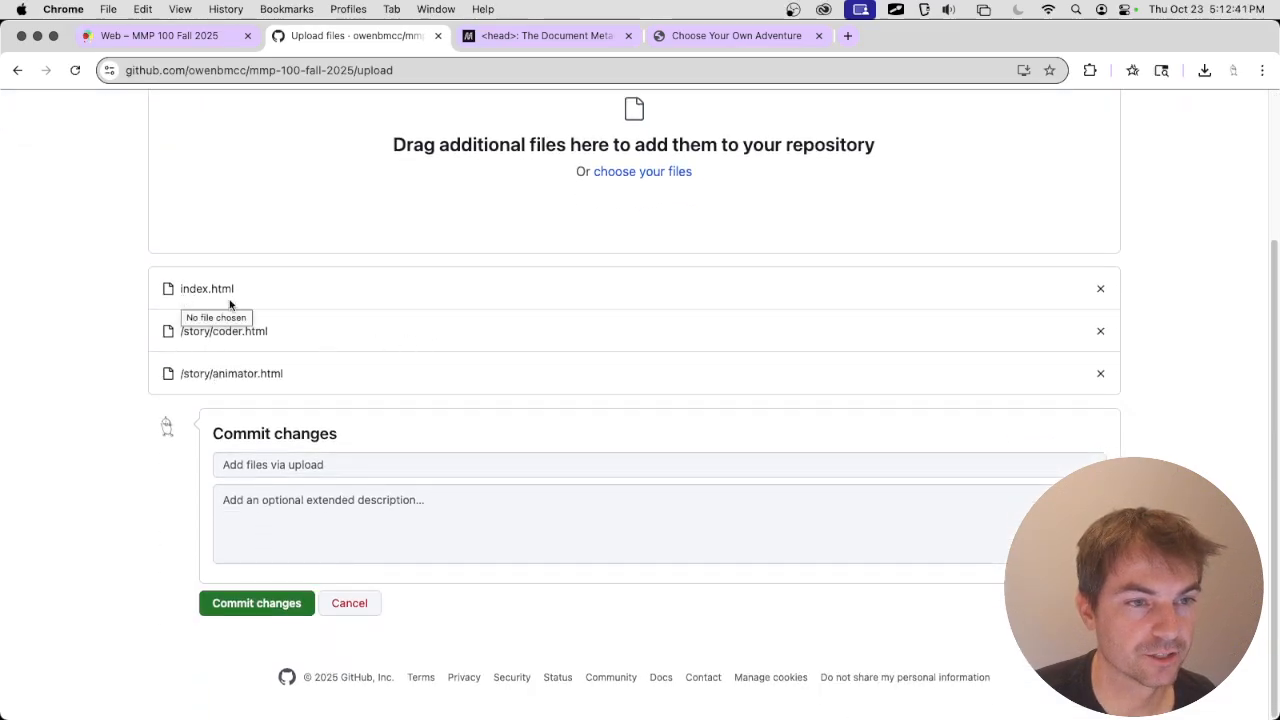
scroll(232, 291, up, 4)
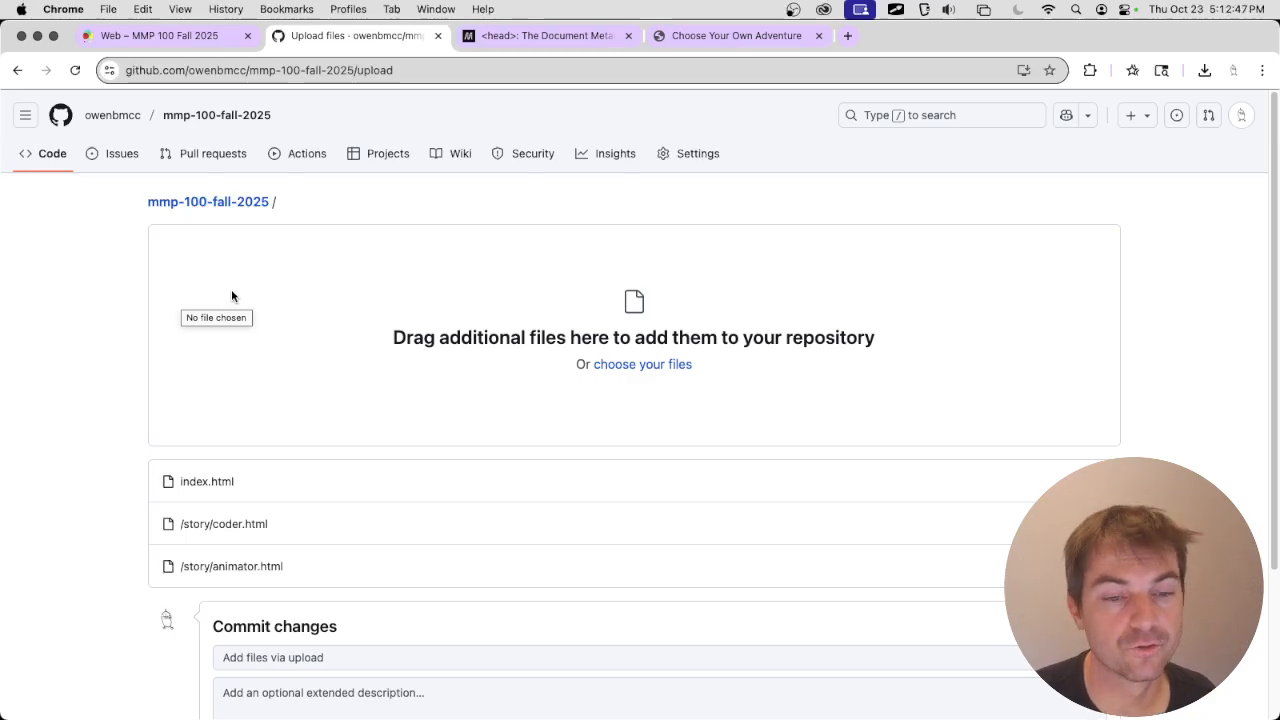
scroll(323, 357, down, 2)
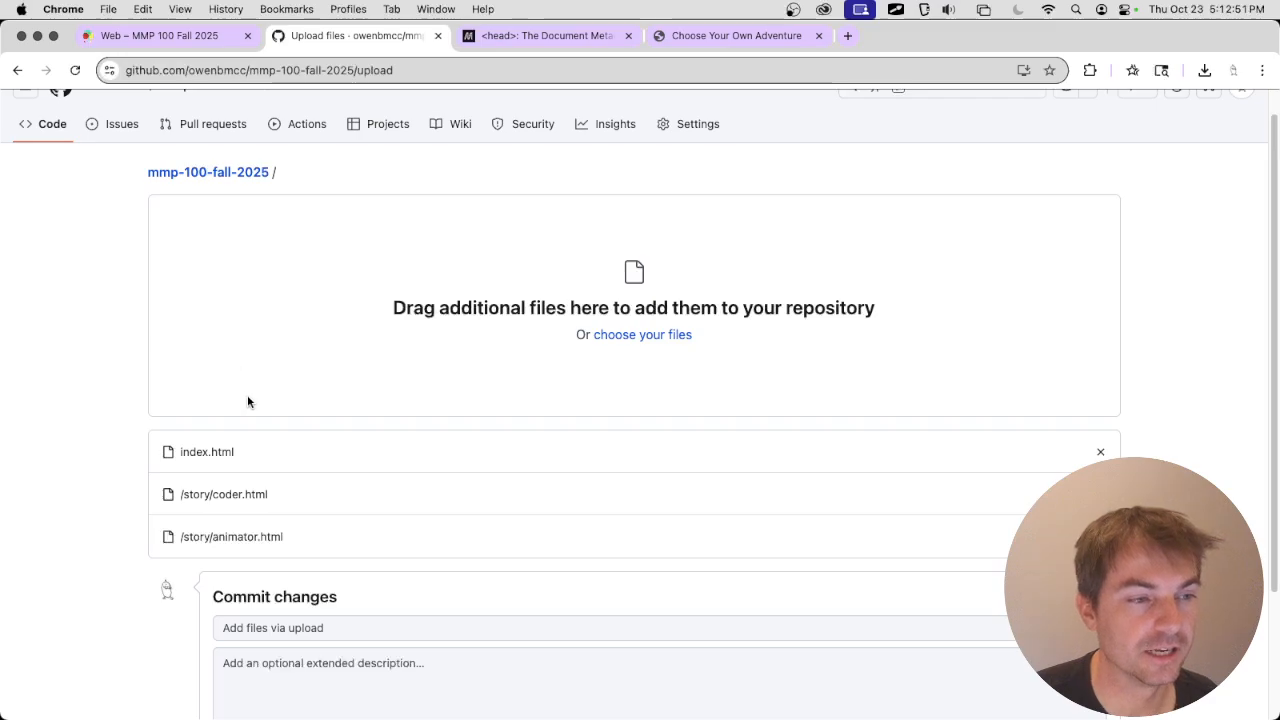
scroll(249, 400, down, 3)
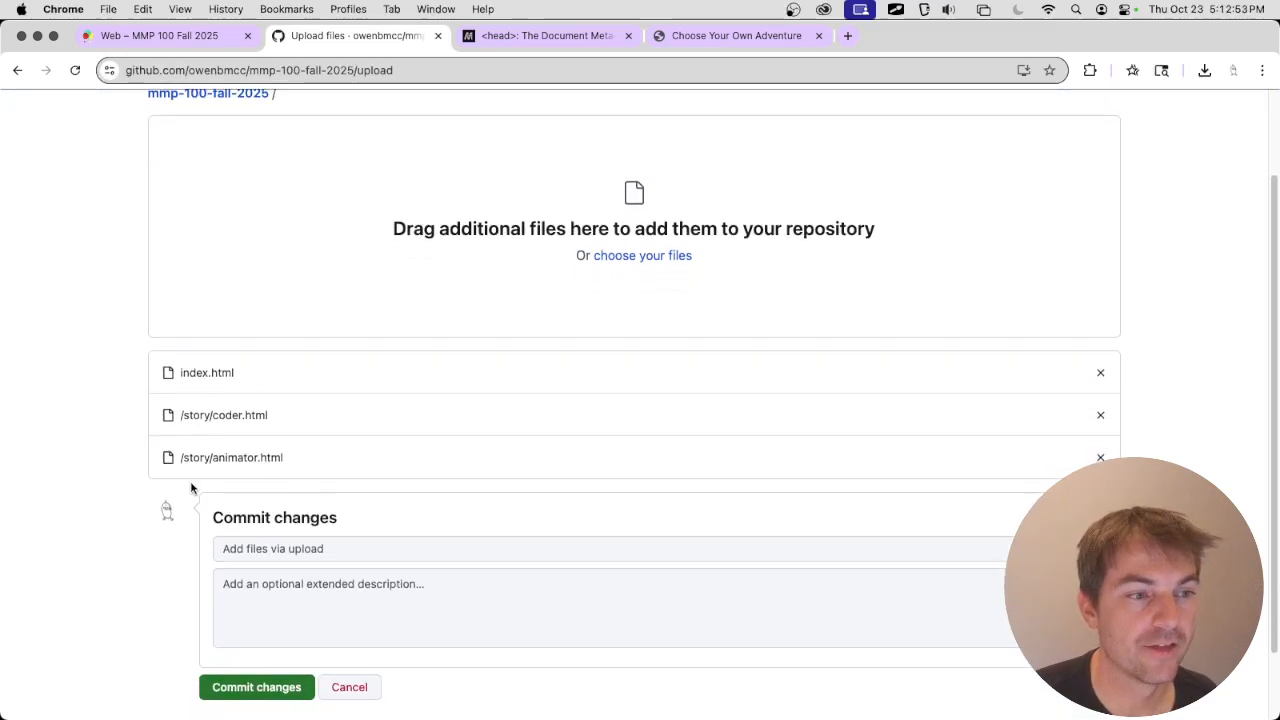
scroll(419, 416, down, 1)
scroll(420, 414, down, 3)
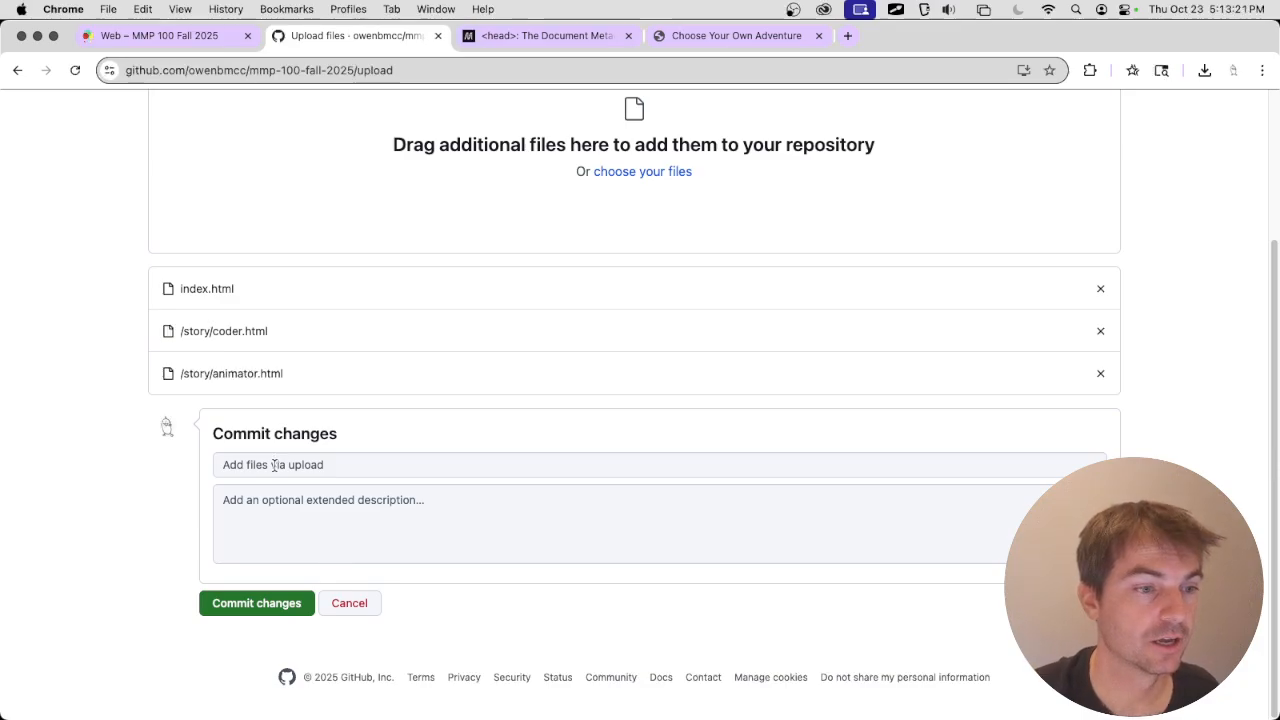
click(276, 463)
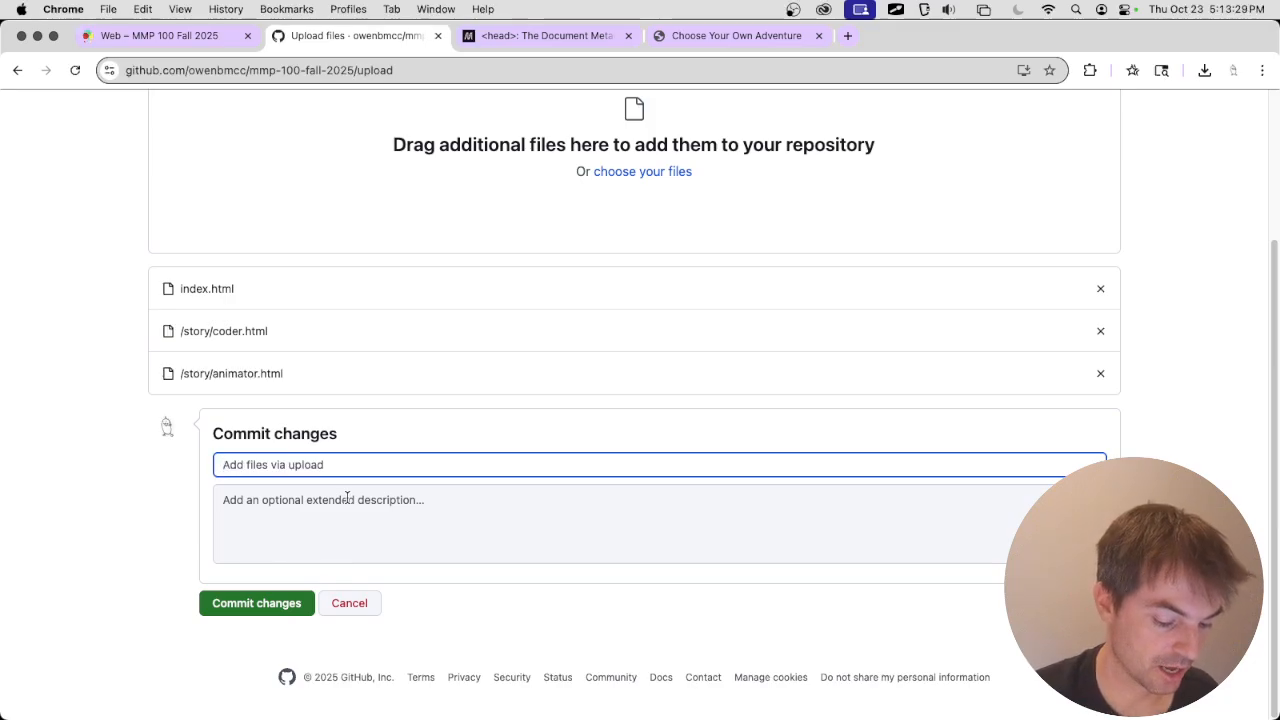
text(first commit)
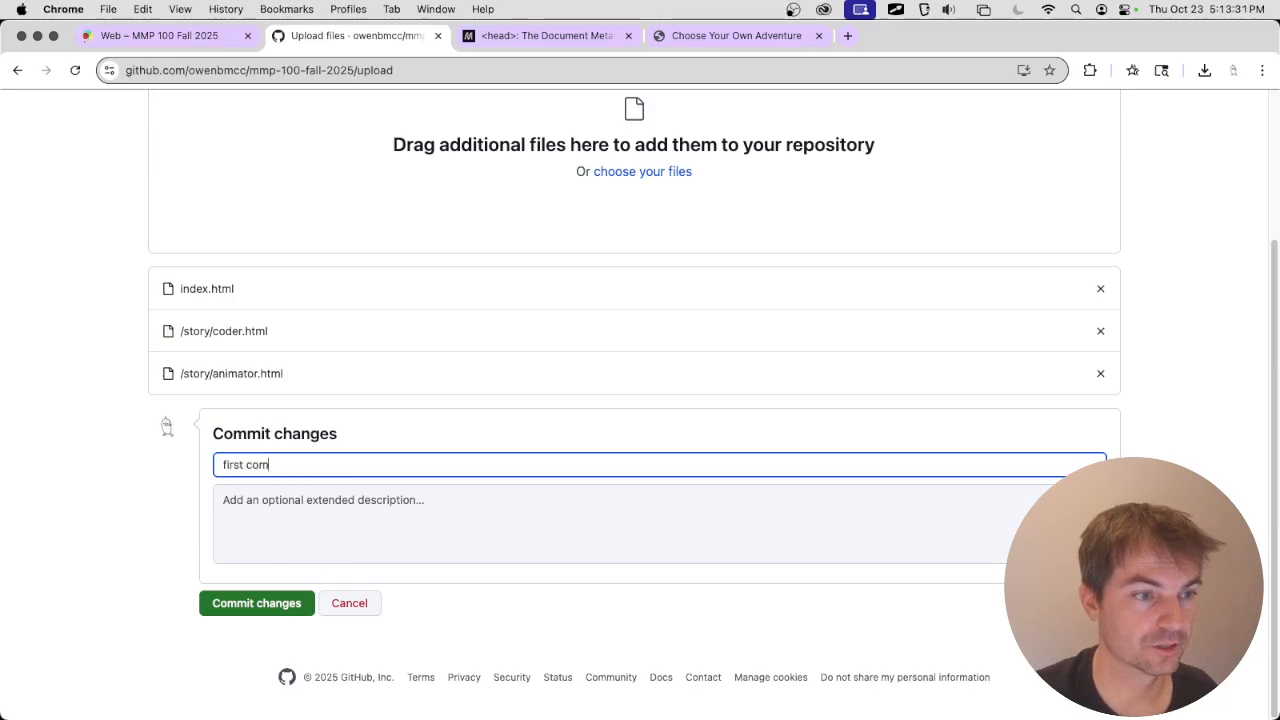
click(261, 605)
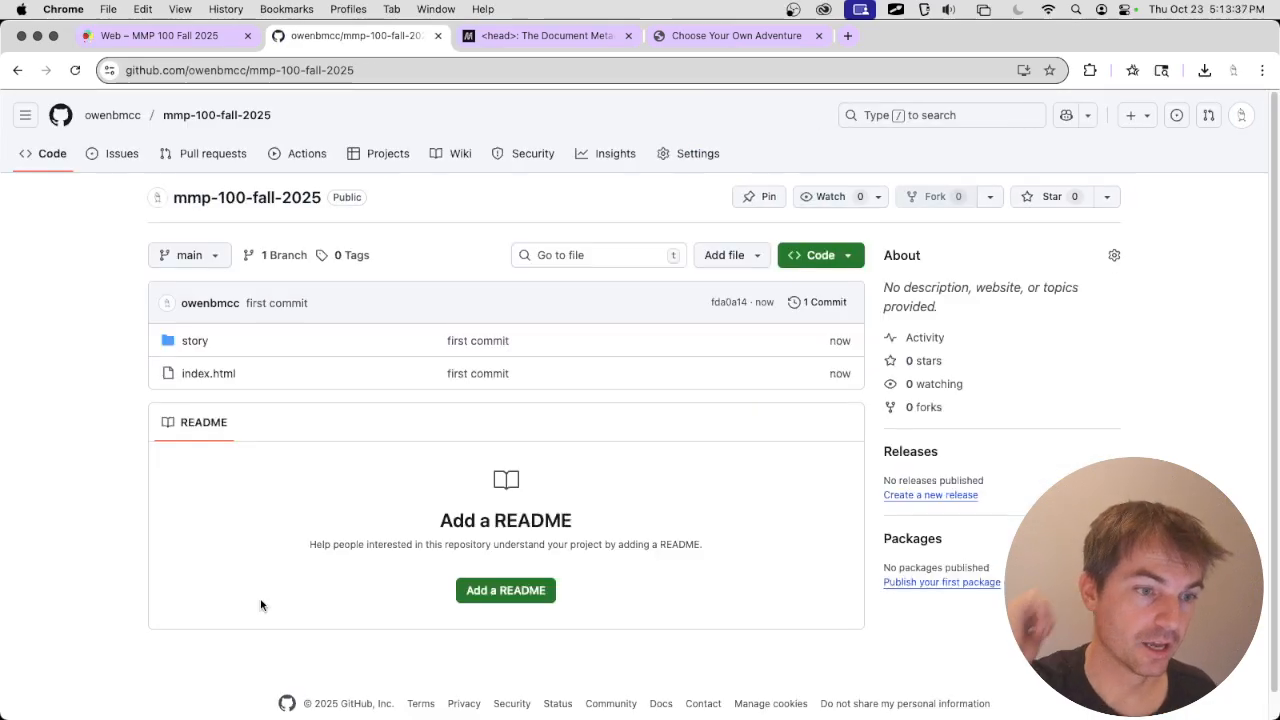
- Examine the code of the committed index.html, story/animator.html and story/coder.html, and return to the repository's main page
scroll(293, 378, down, 1)
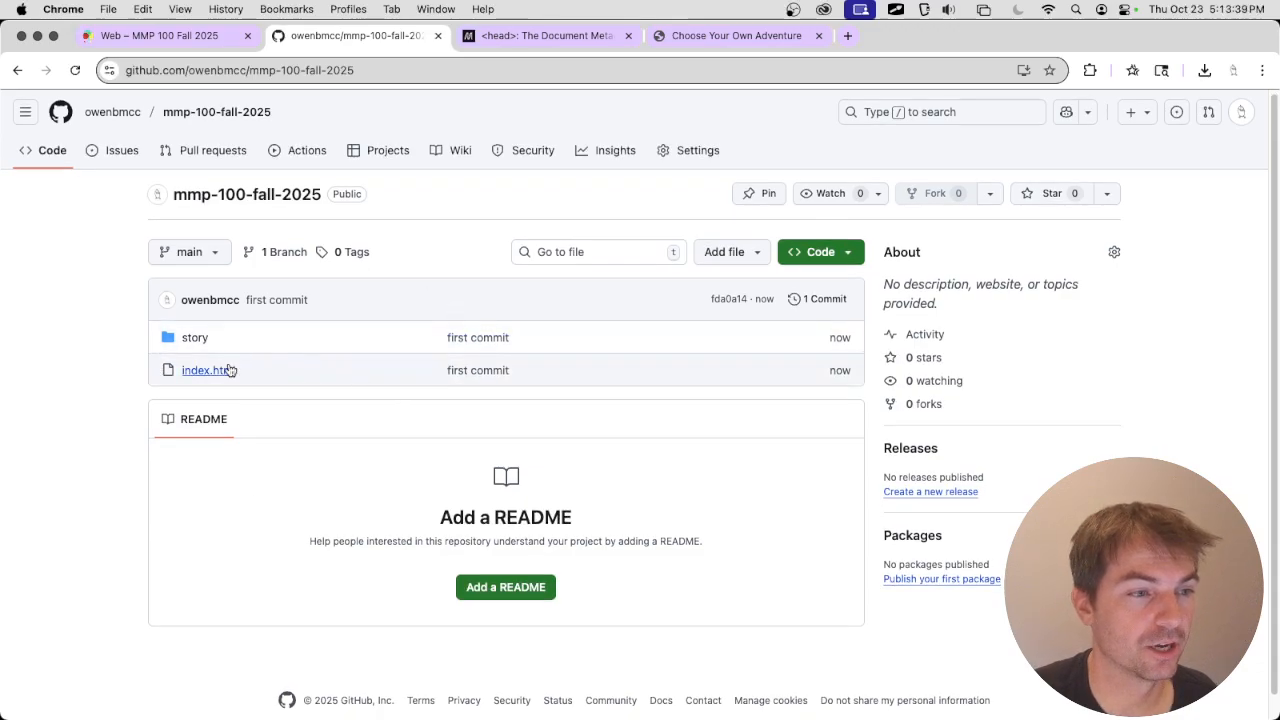
click(229, 370)
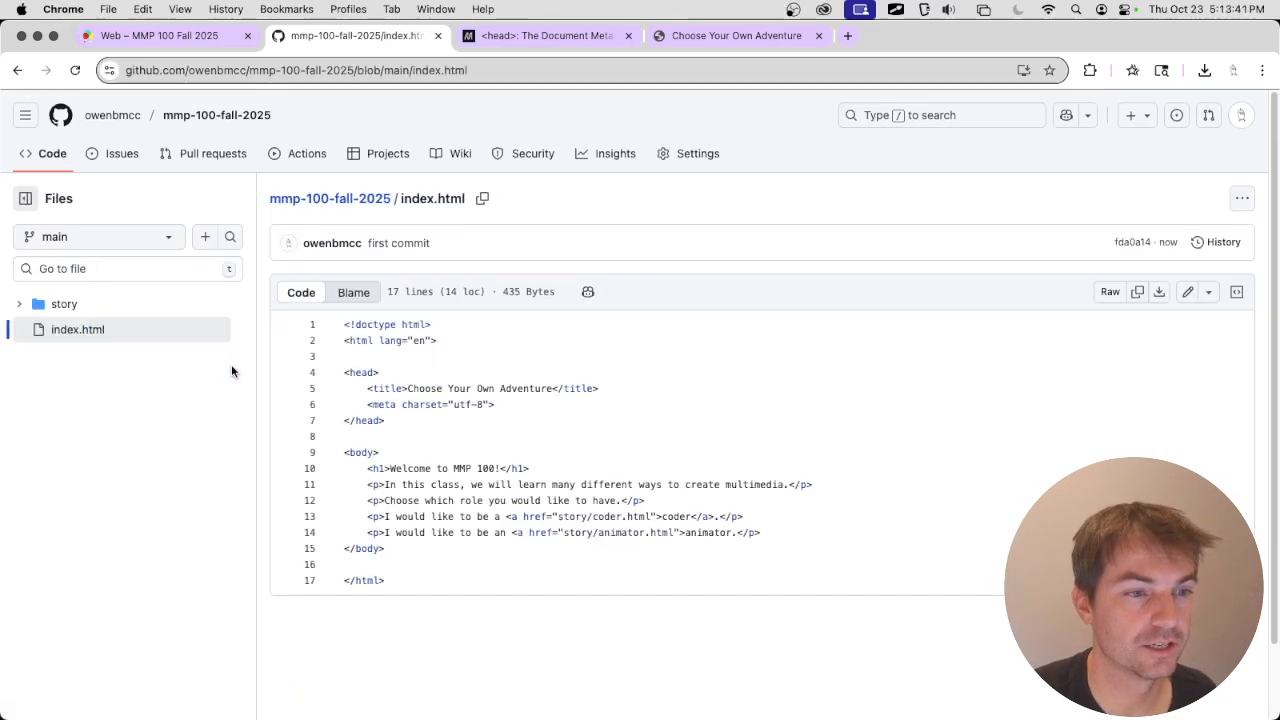
click(14, 302)
click(60, 330)
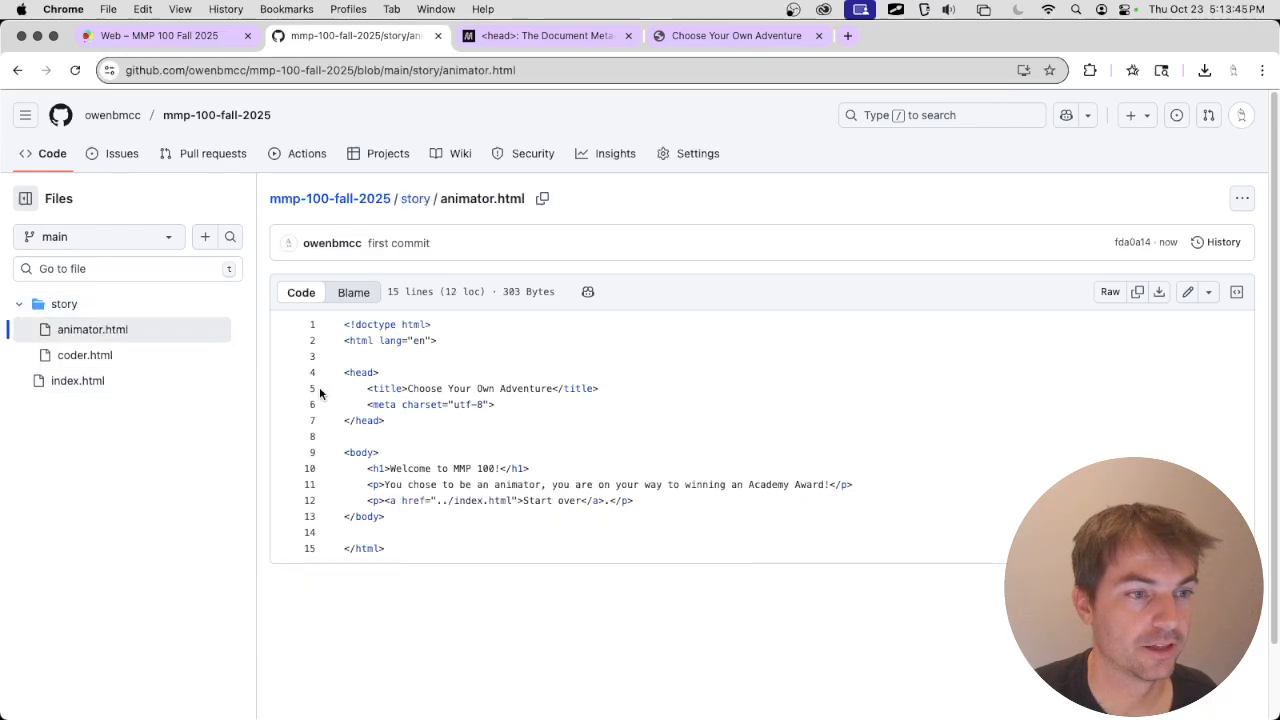
click(166, 357)
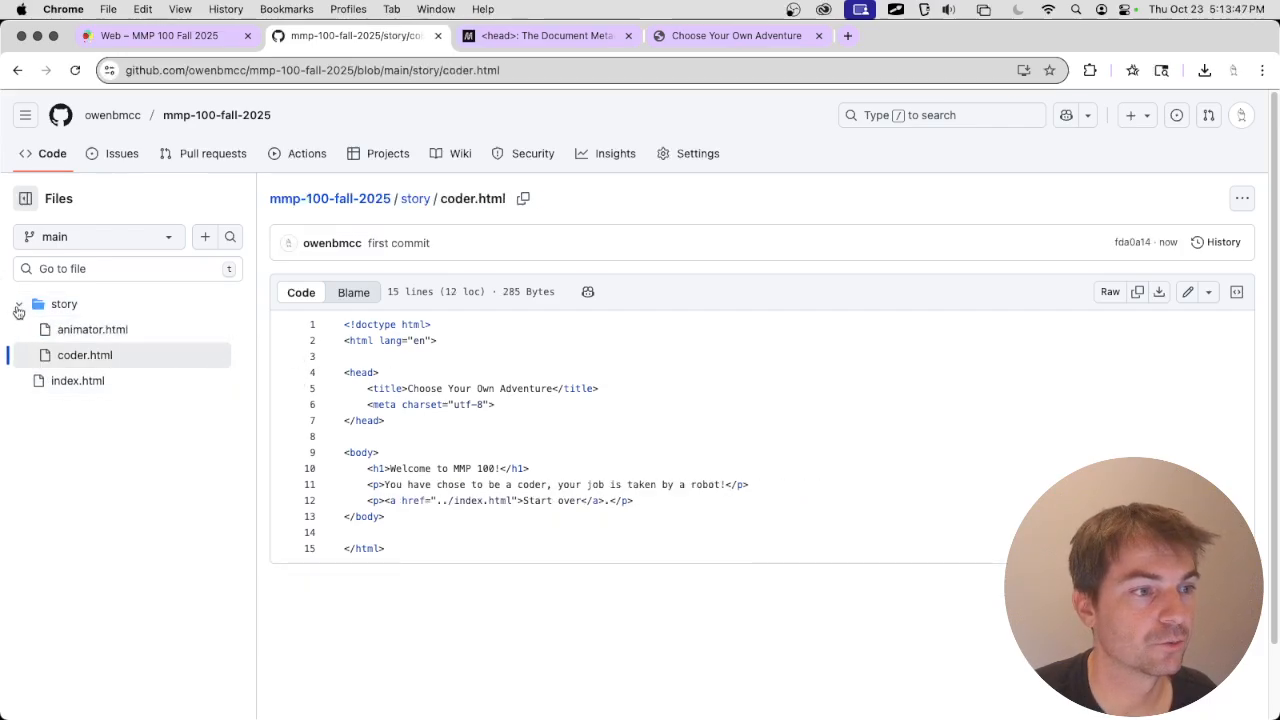
click(18, 305)
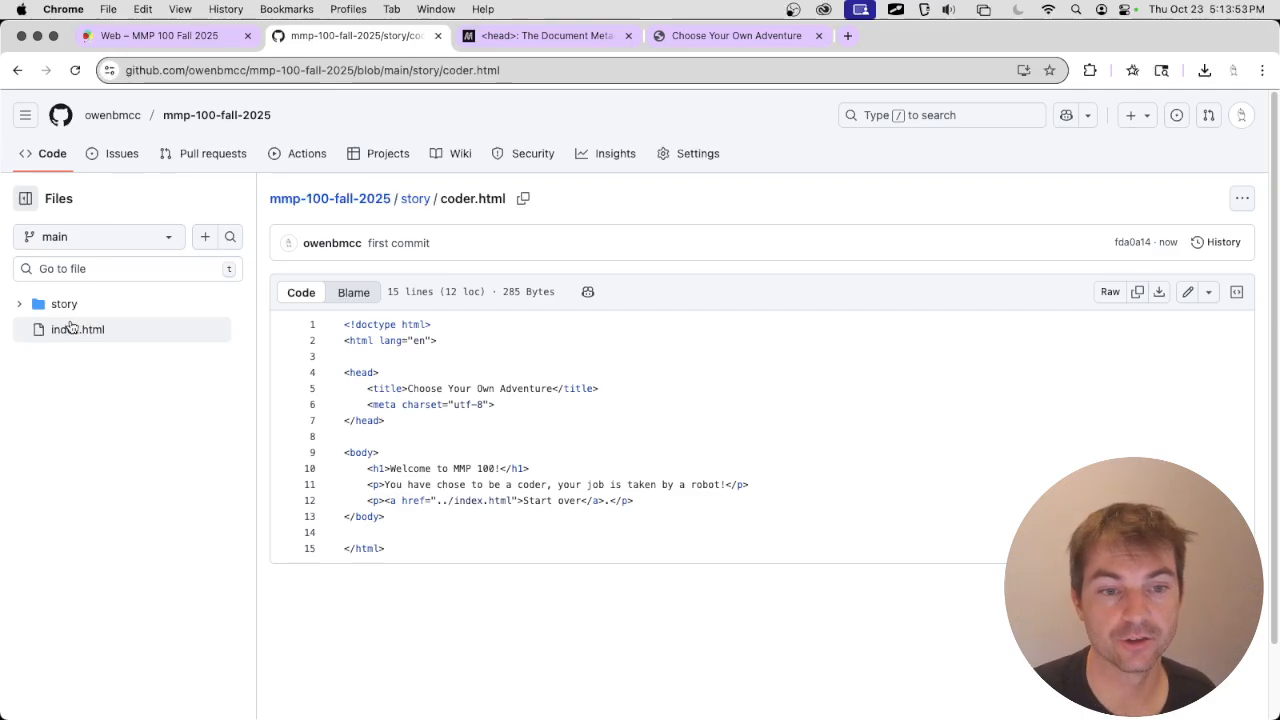
click(58, 164)
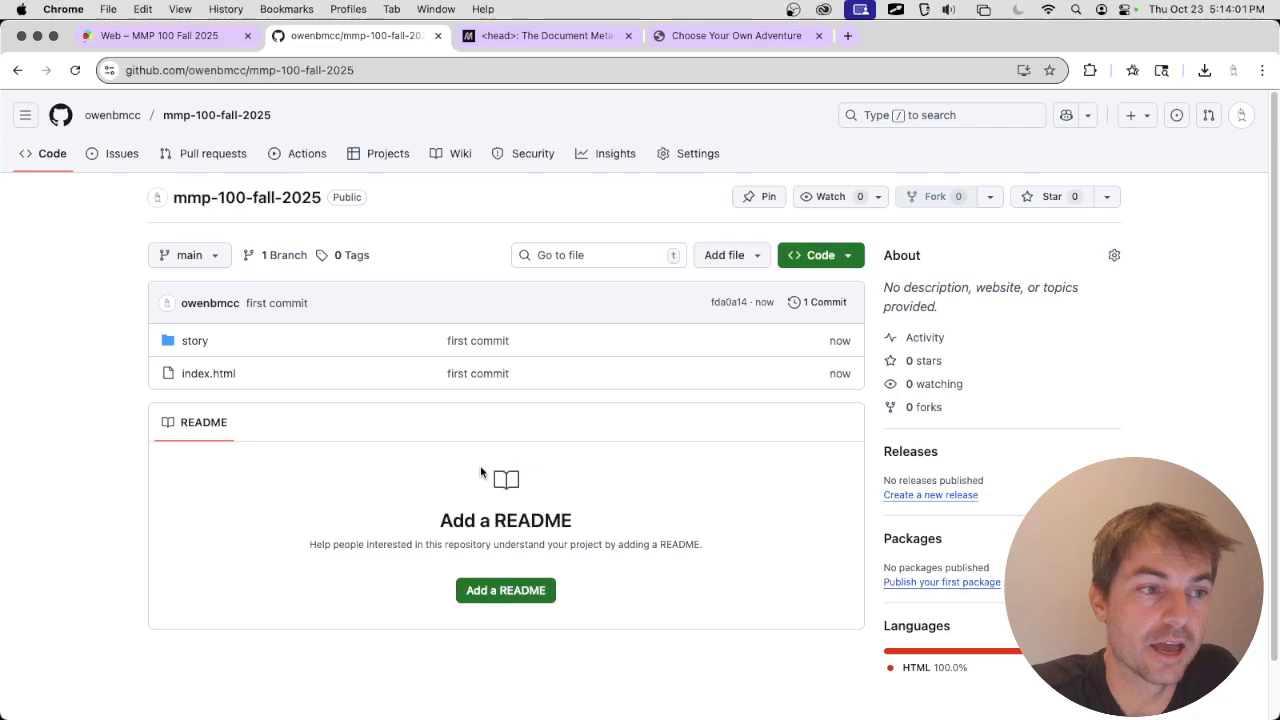
- Compare the repository's web address with that of the local Choose Your Own Adventure page, and return to the repository
click(372, 72)
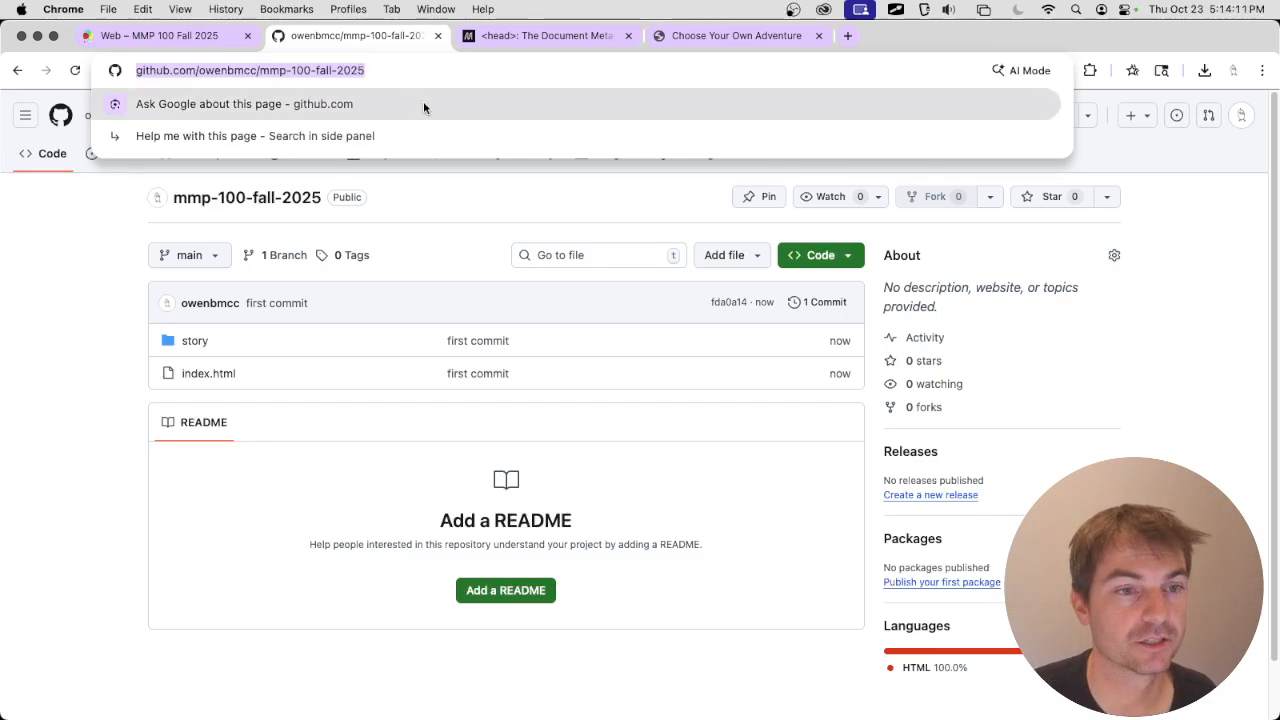
click(537, 197)
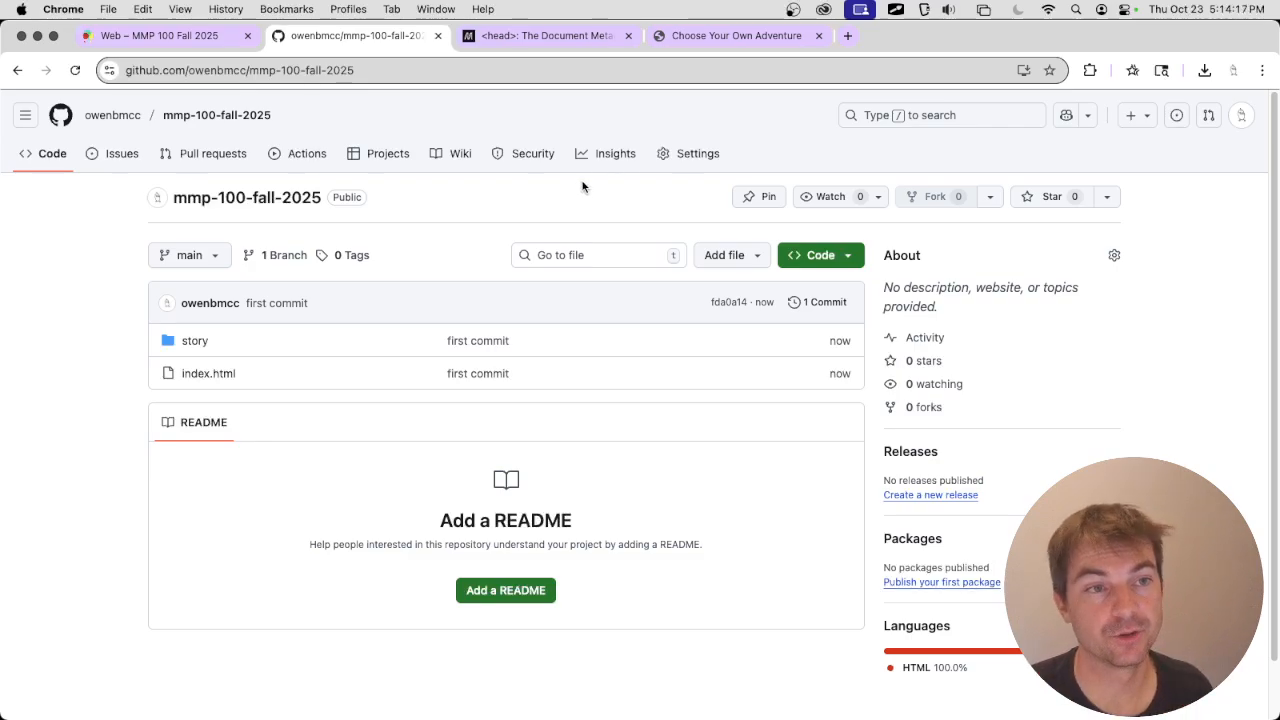
click(730, 36)
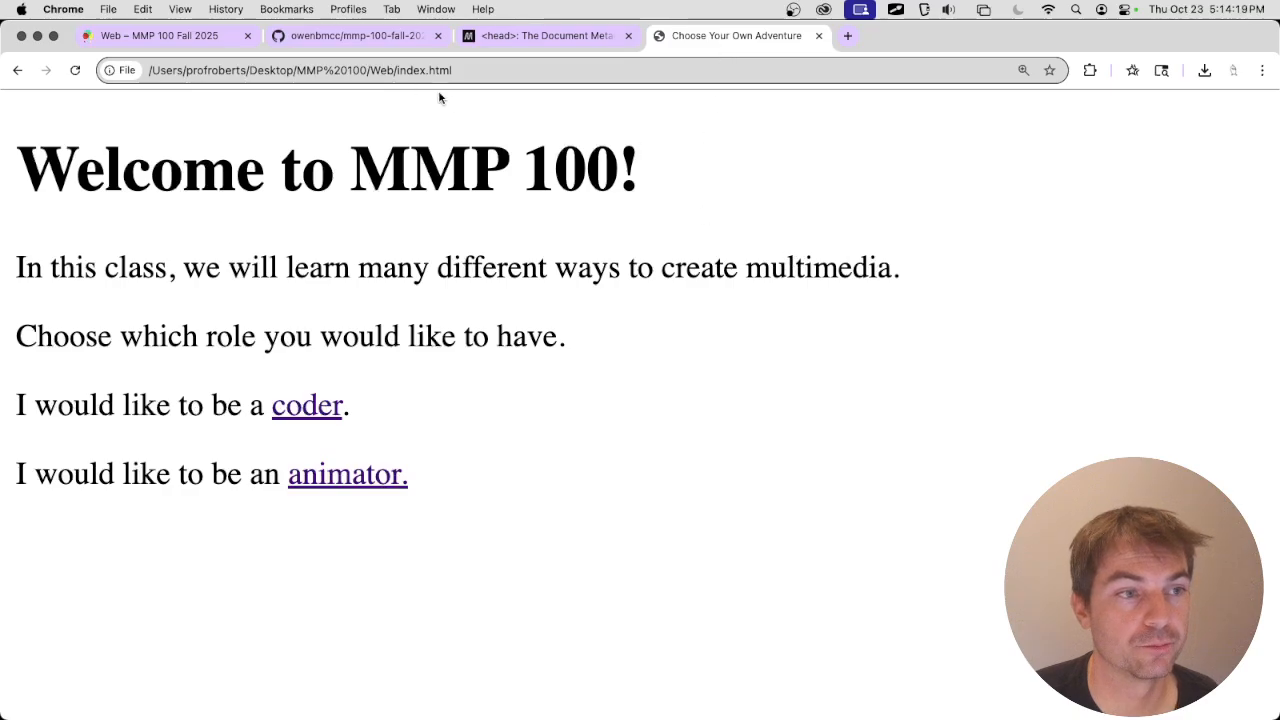
click(392, 41)
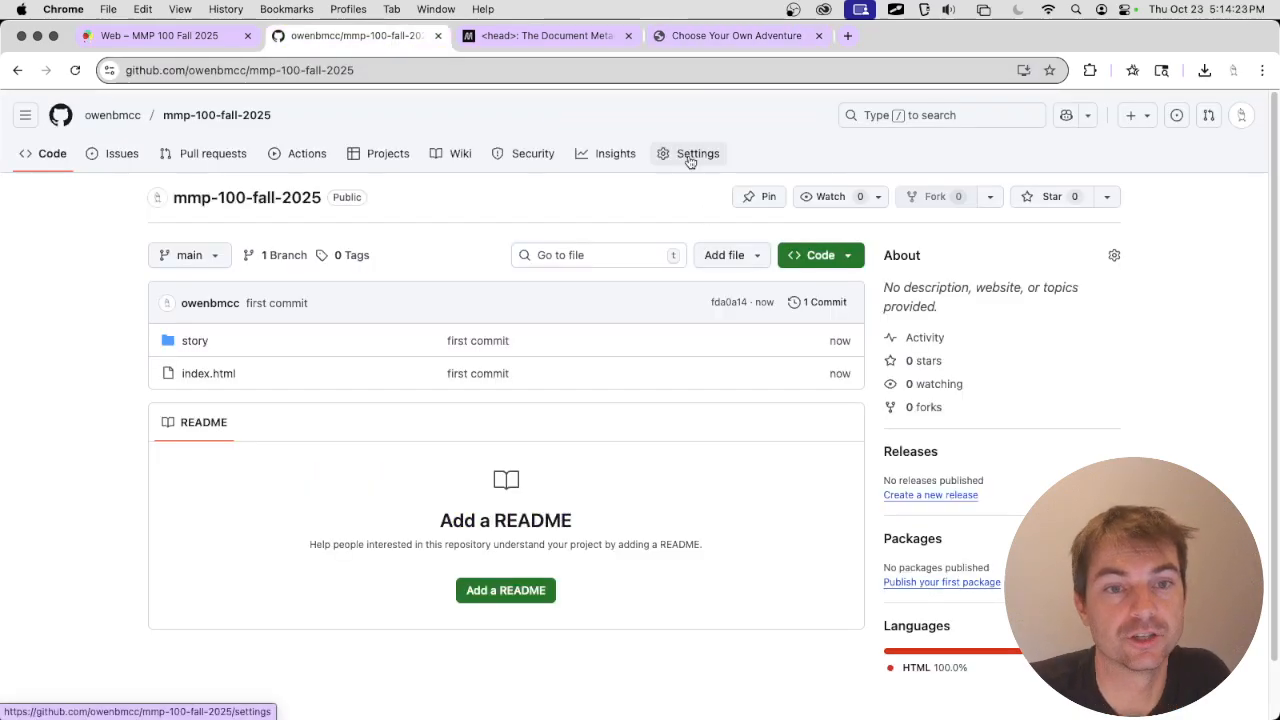
- Open the repository's GitHub Pages settings and check the deployment source options, keeping Deploy from a branch
click(689, 158)
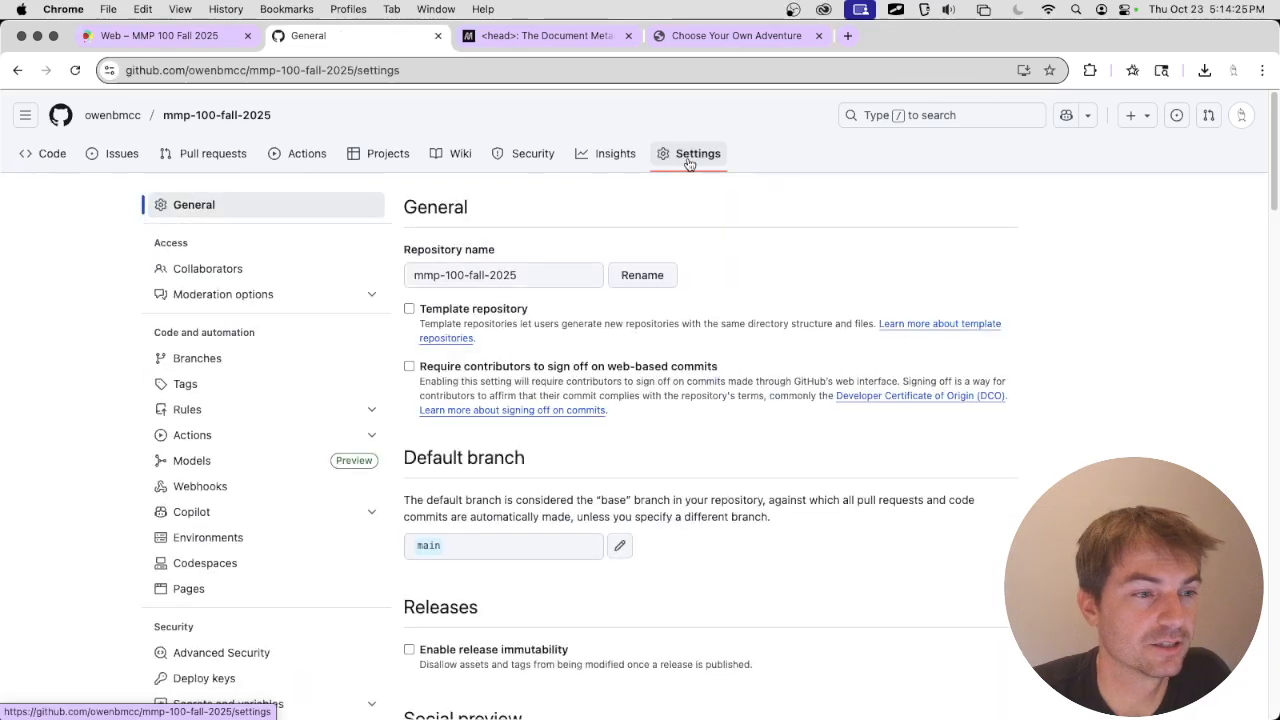
click(225, 591)
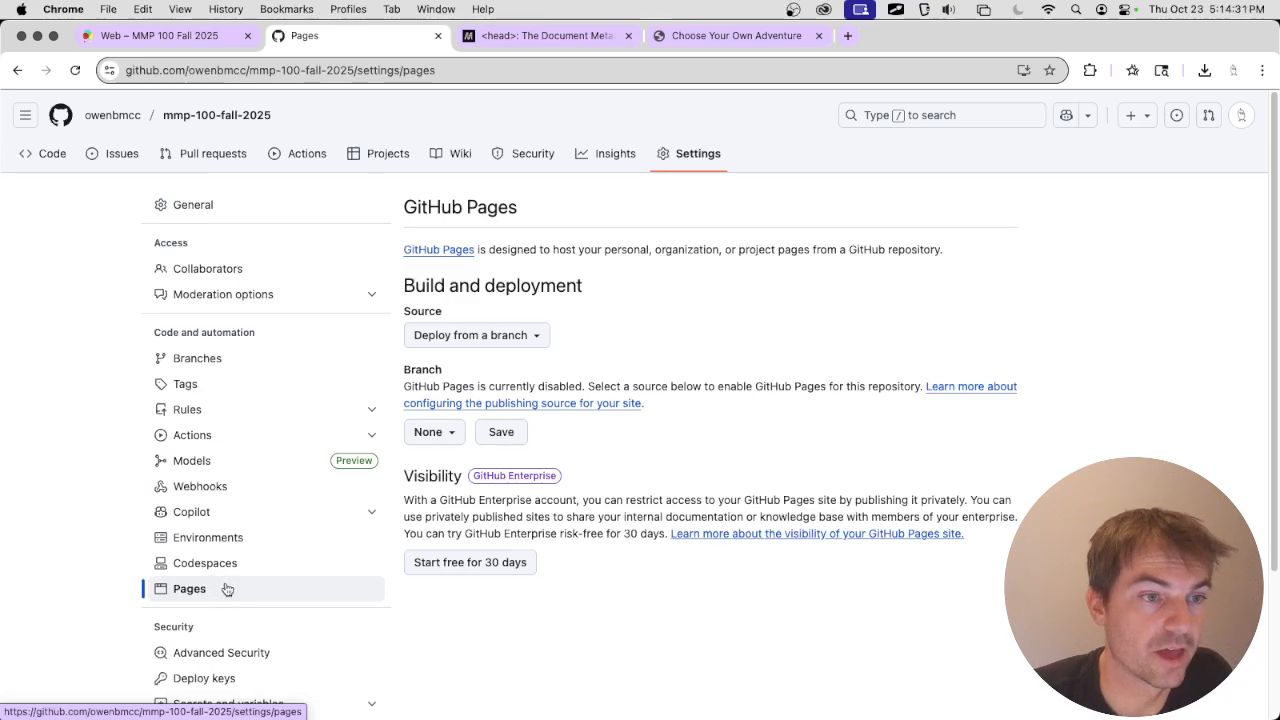
click(490, 340)
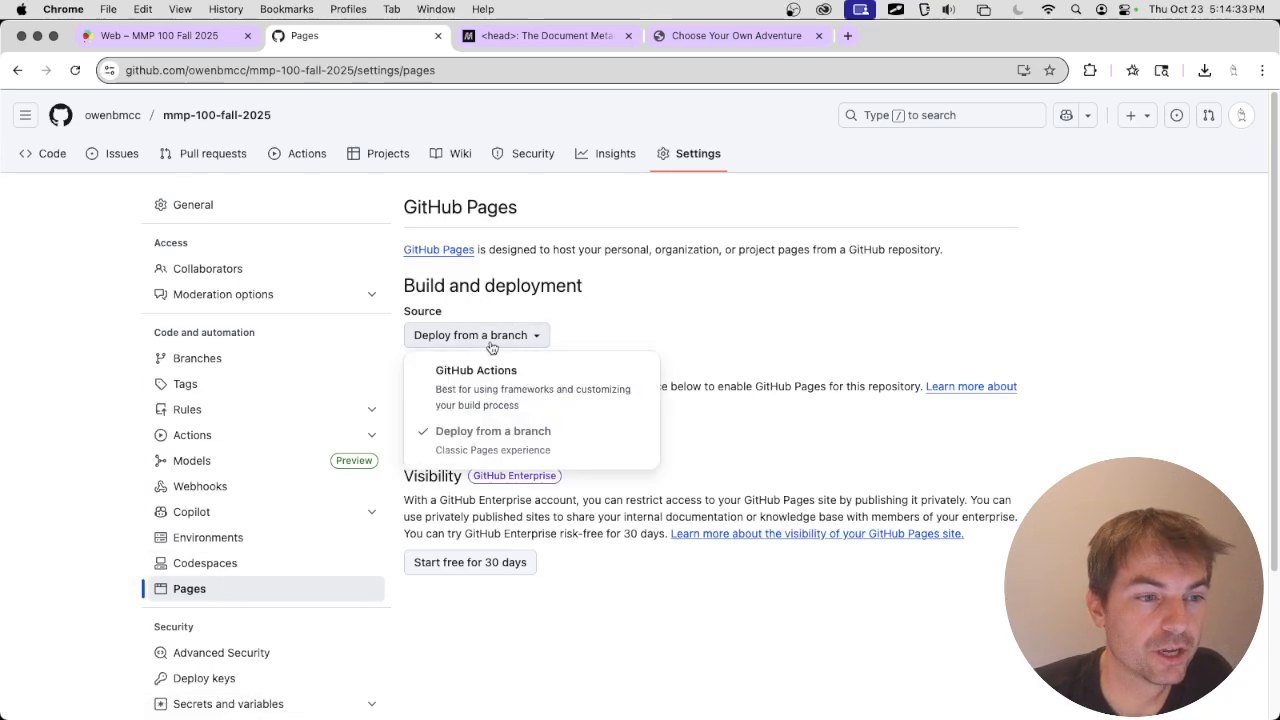
click(650, 307)
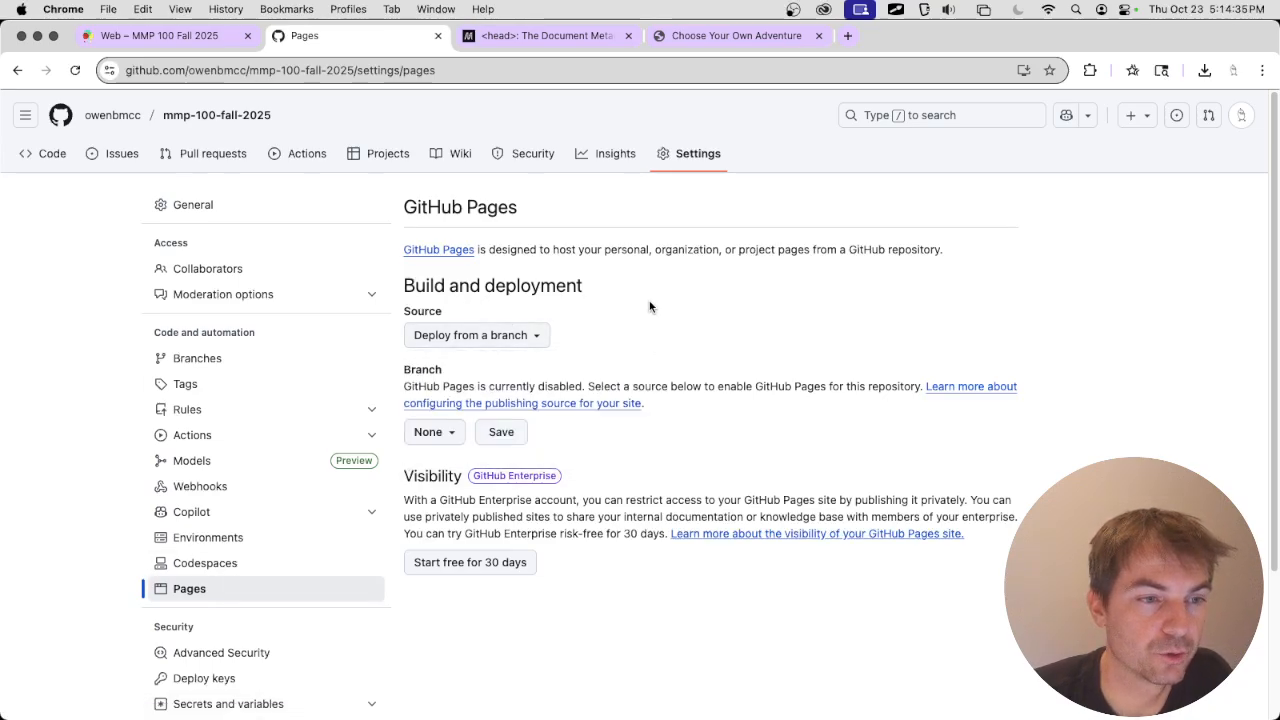
- Set the GitHub Pages publishing branch to main with the / (root) folder and save the source
click(440, 434)
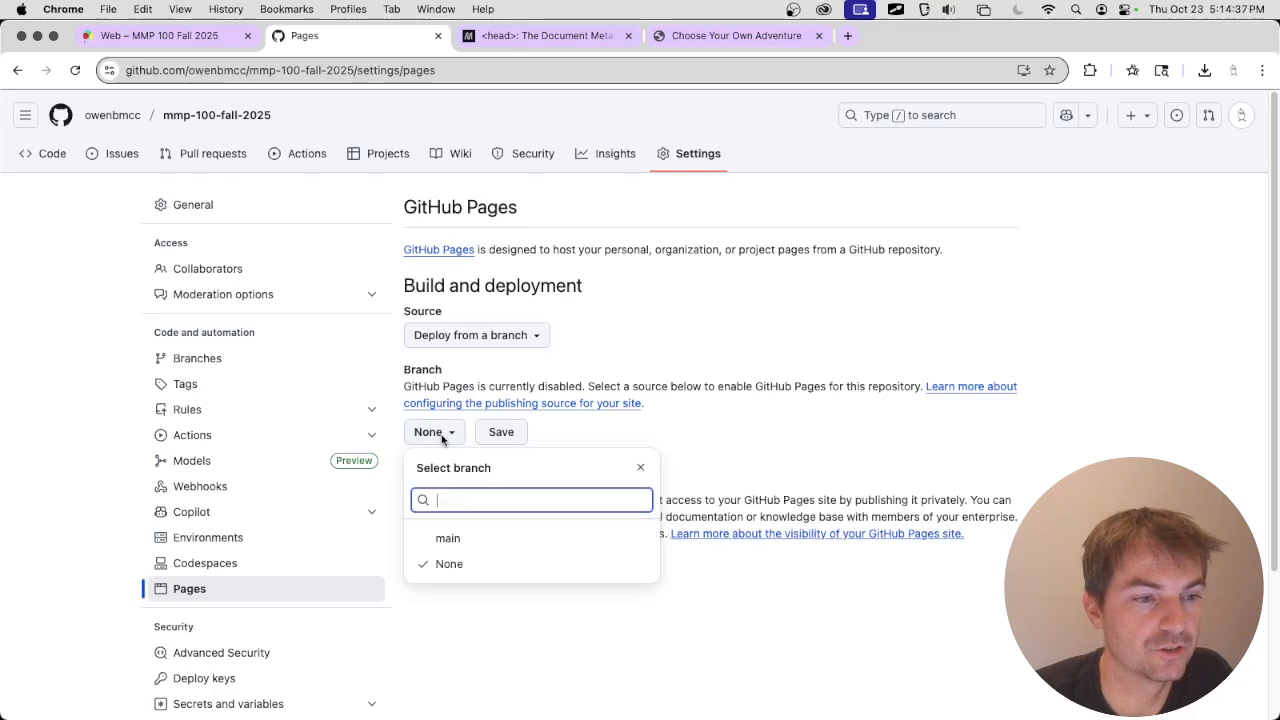
click(462, 541)
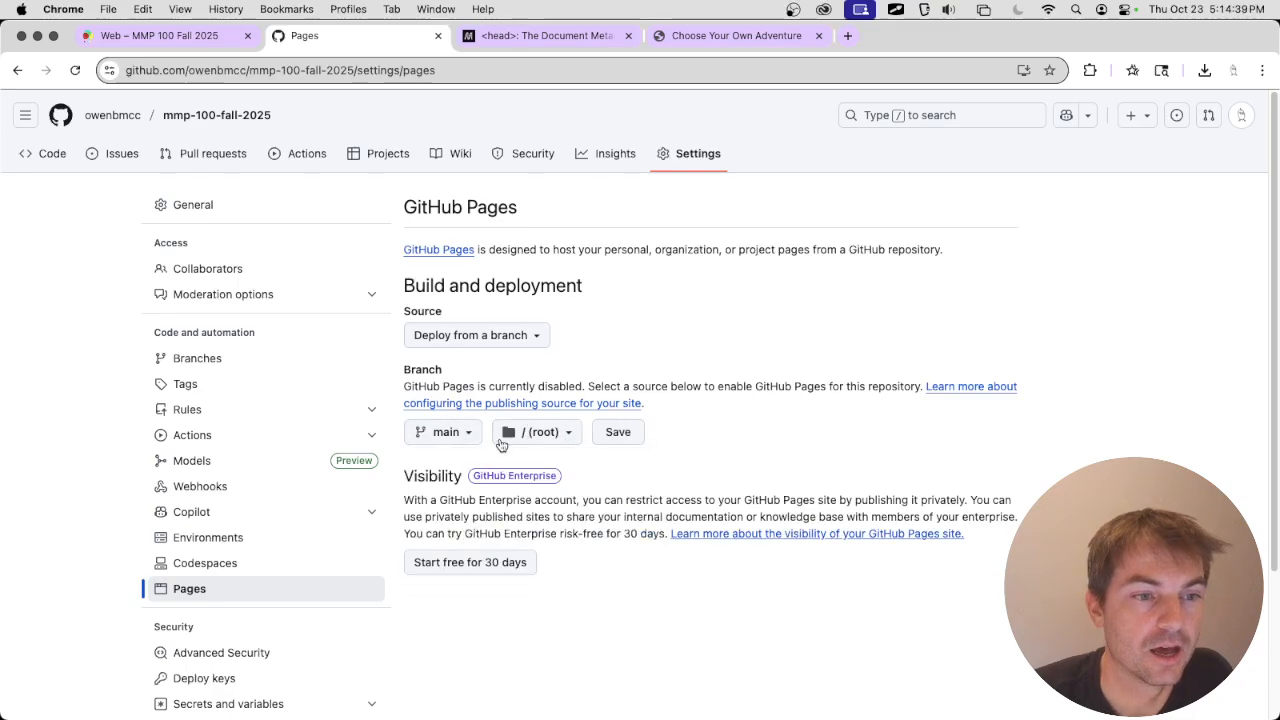
click(612, 435)
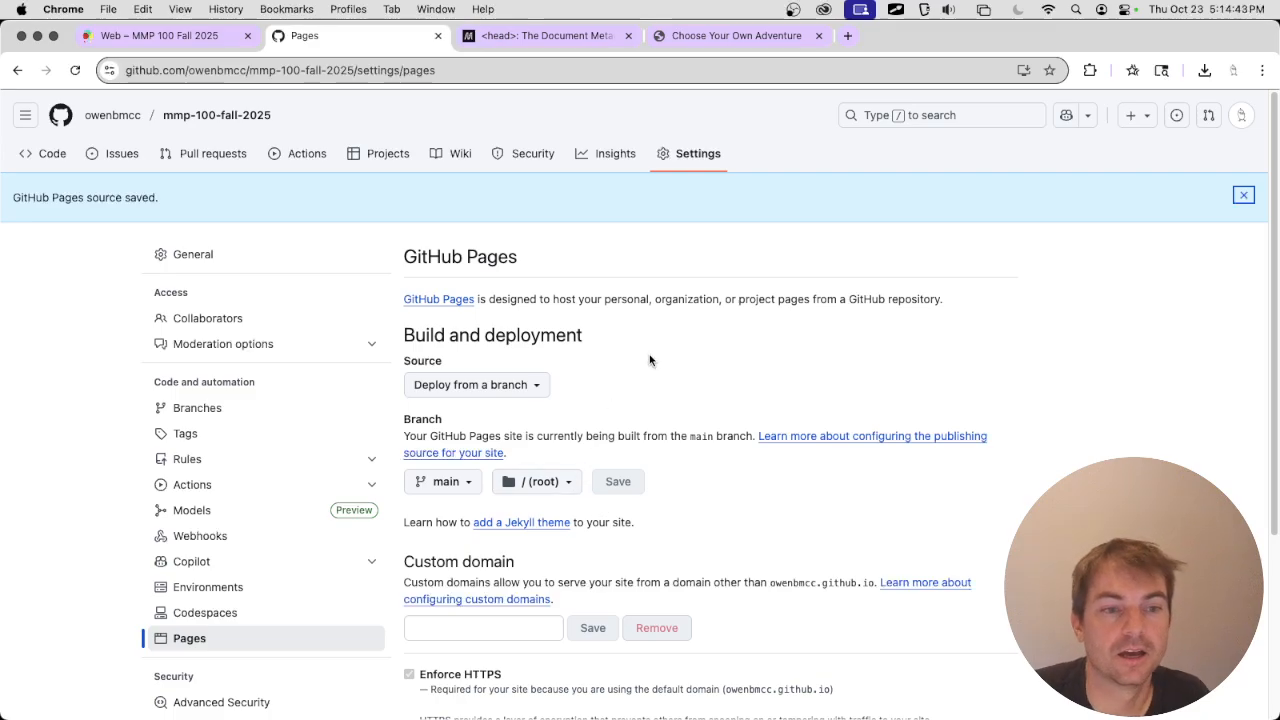
scroll(600, 352, down, 2)
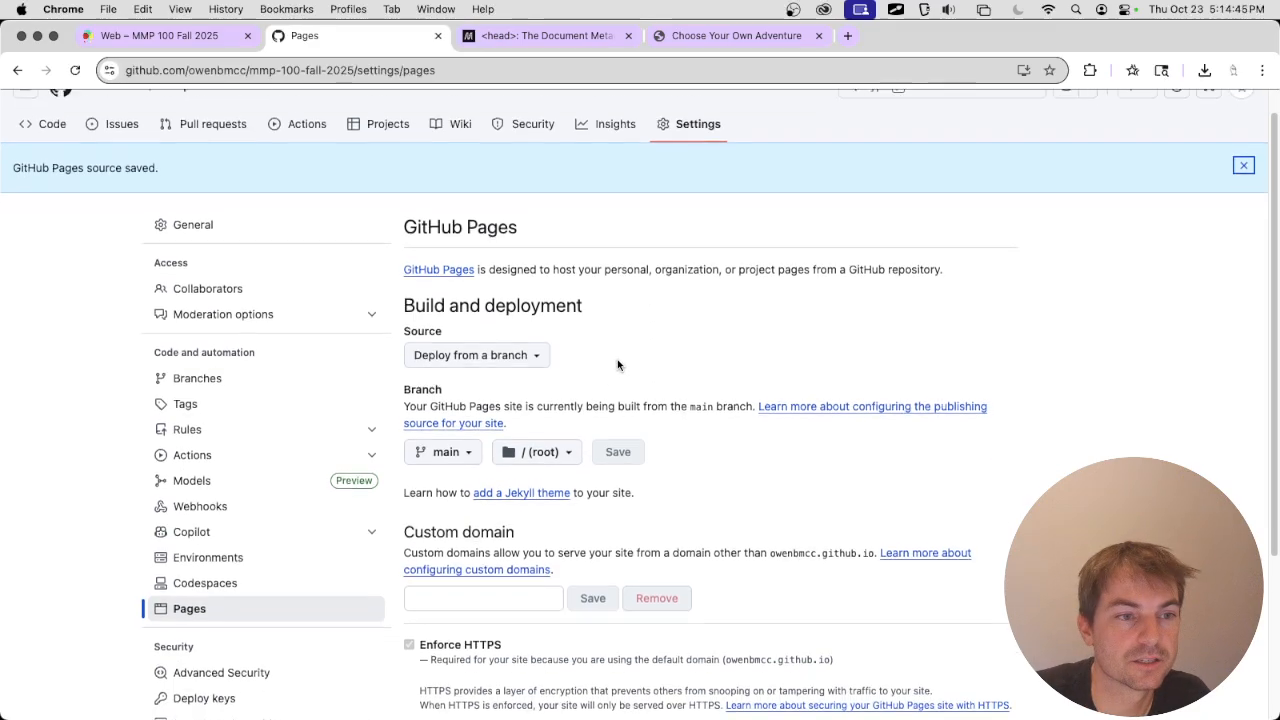
- Check the pages build and deployment workflow run of the repository and open the published site from its deploy job
scroll(614, 363, up, 2)
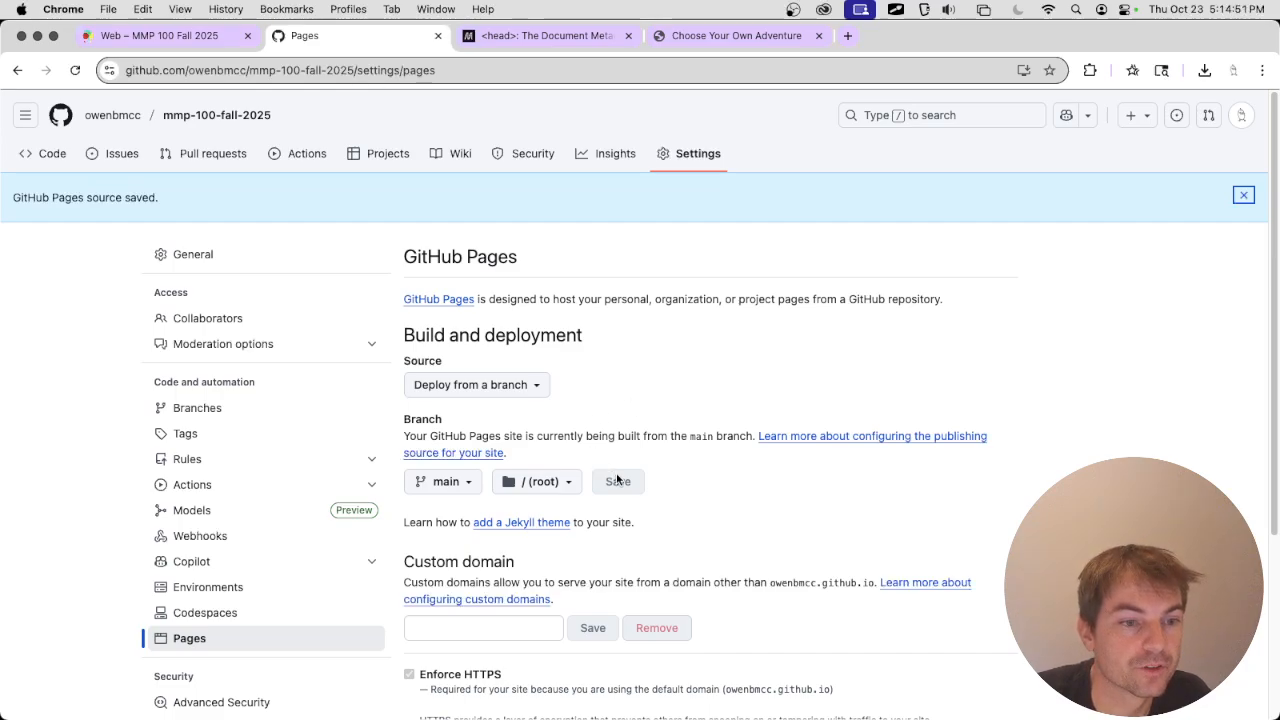
scroll(610, 467, down, 5)
scroll(620, 467, up, 4)
scroll(500, 350, up, 1)
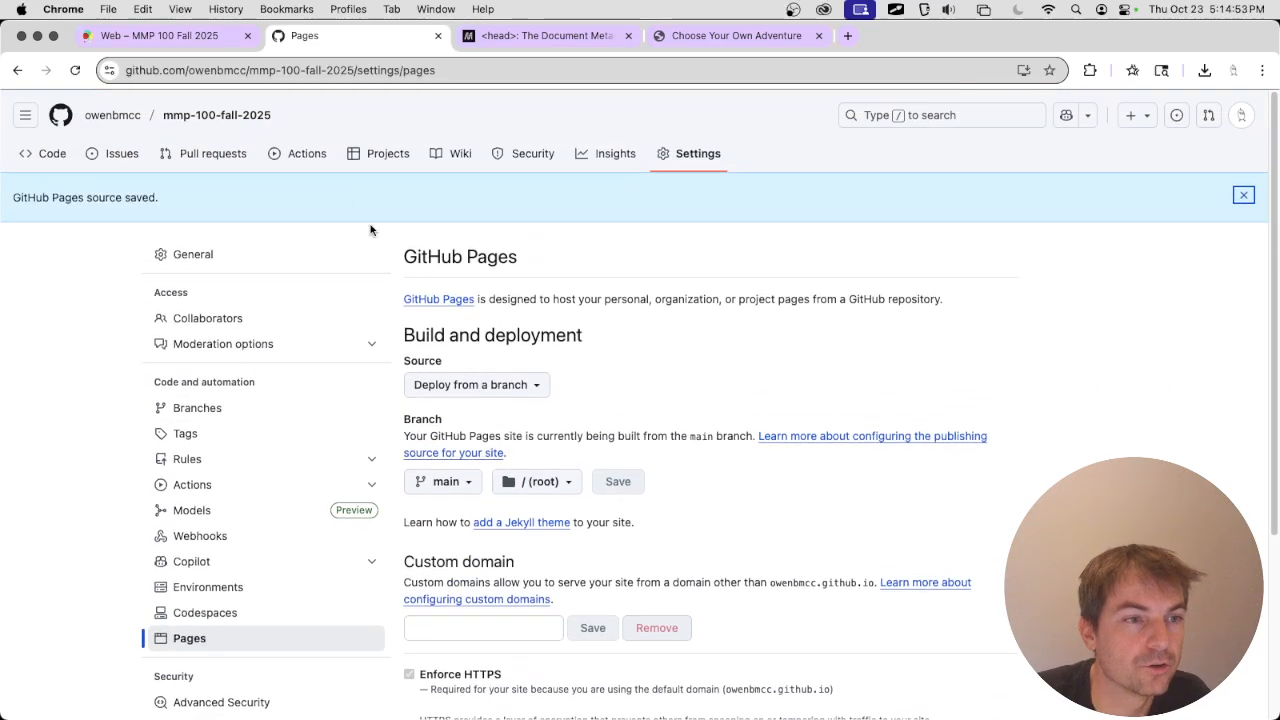
click(305, 154)
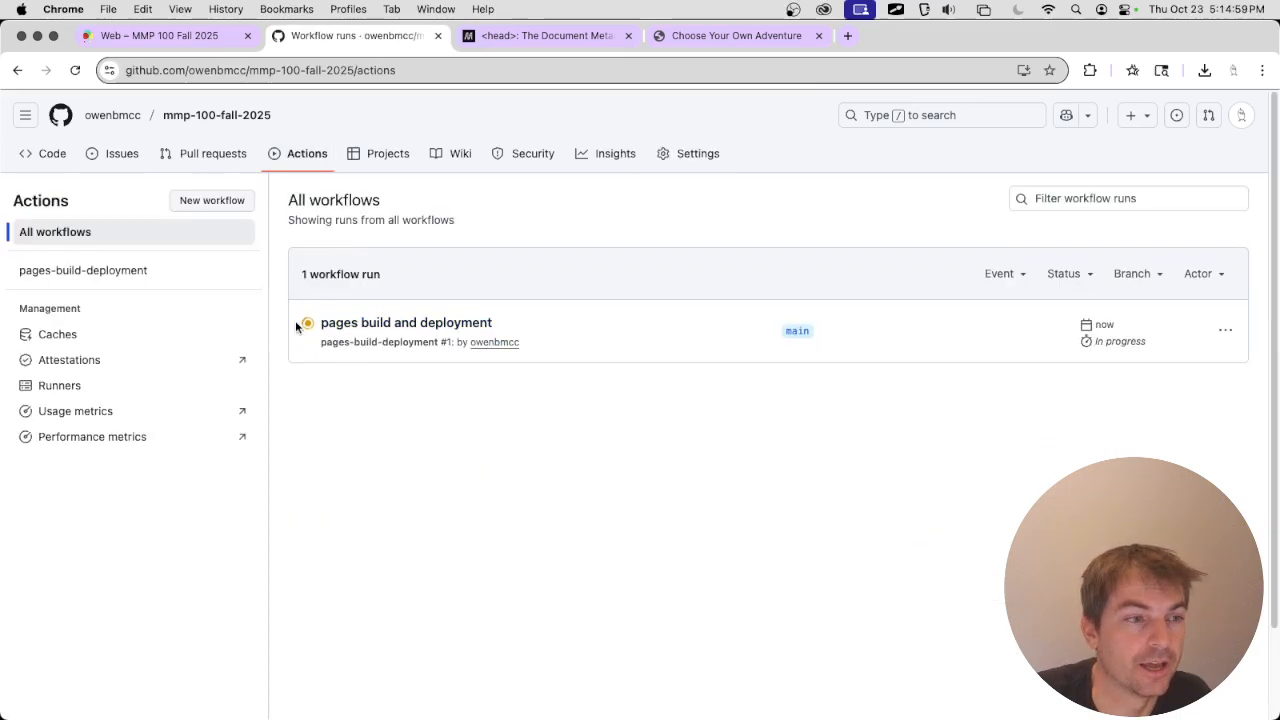
click(370, 323)
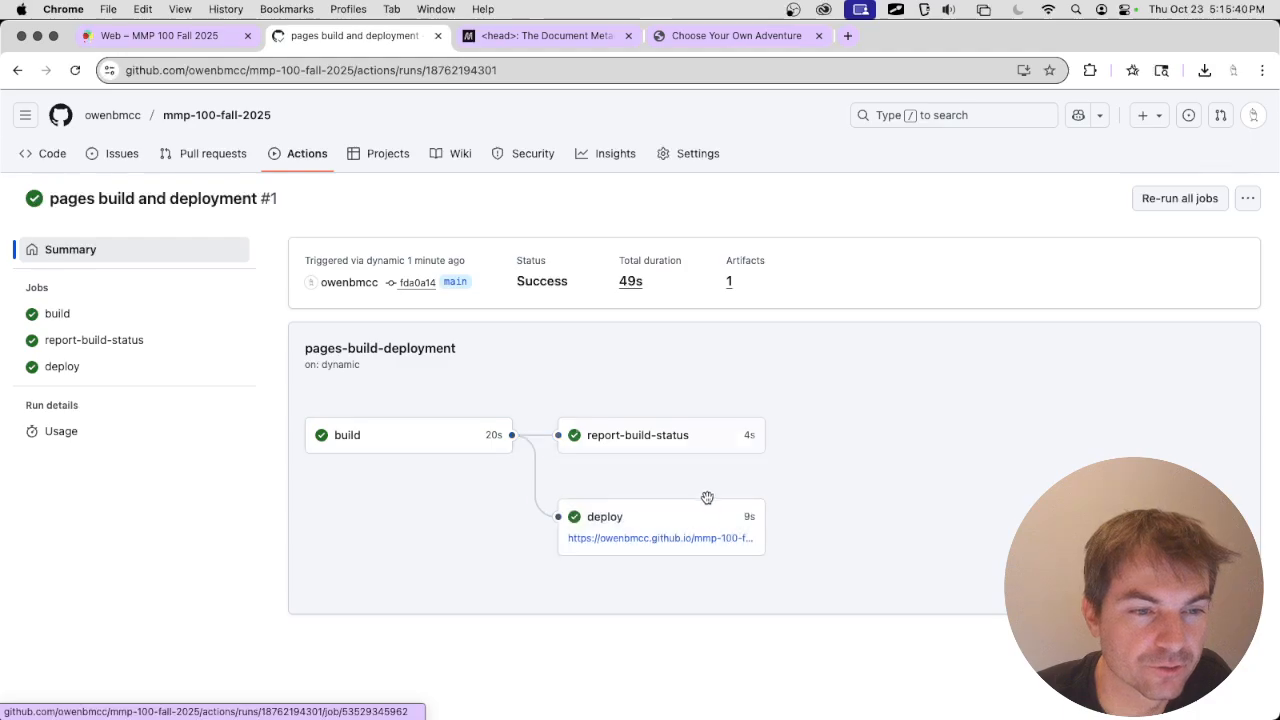
click(611, 545)
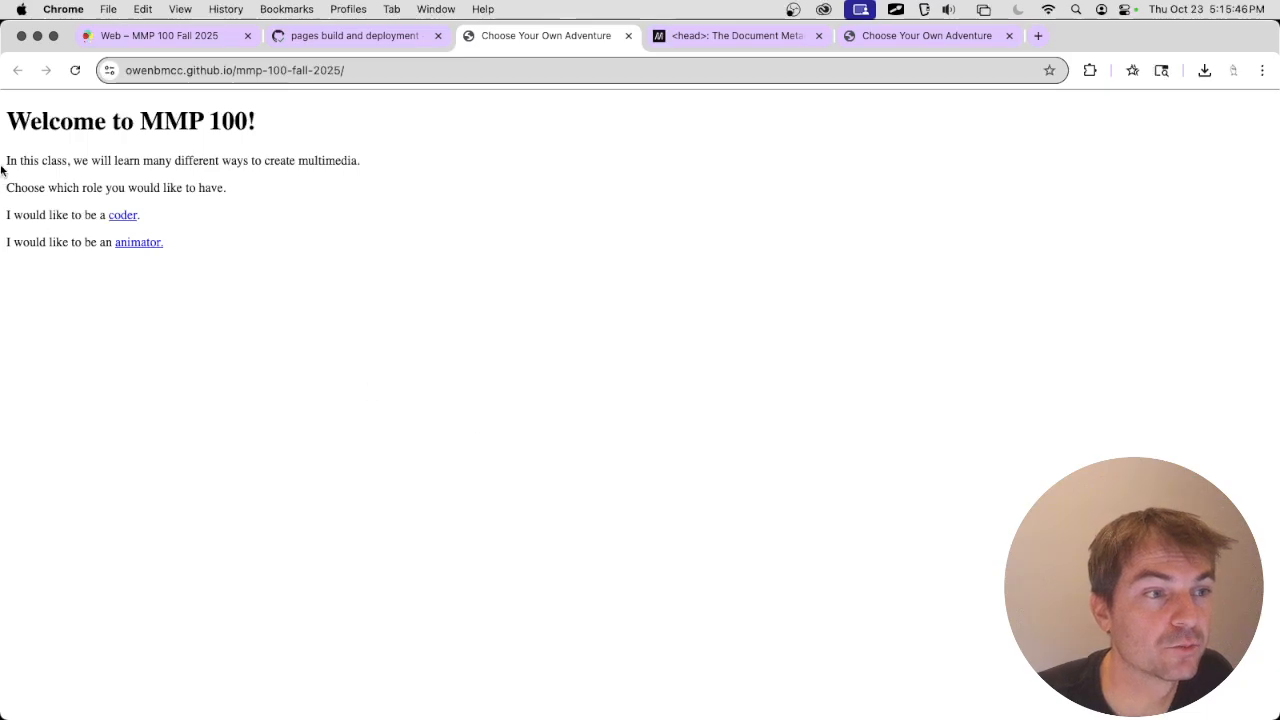
- Compare the full web address of the published site with the file address of the local Choose Your Own Adventure page
click(156, 76)
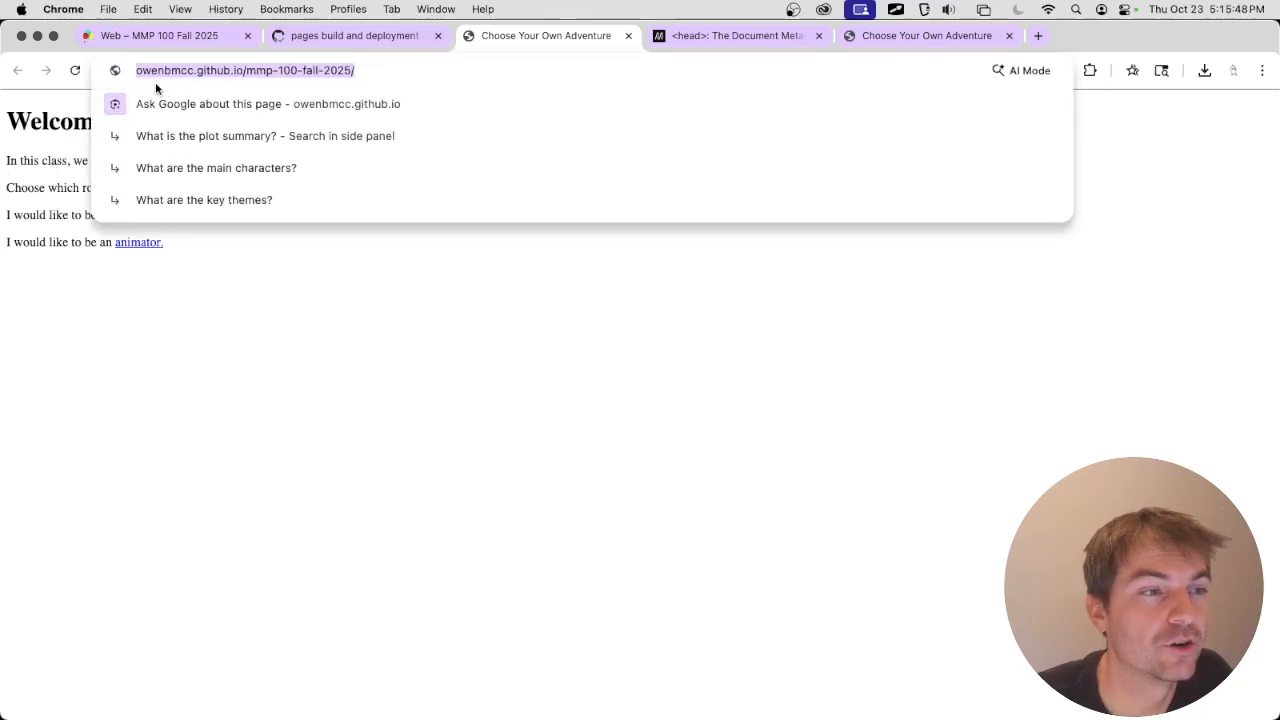
click(151, 76)
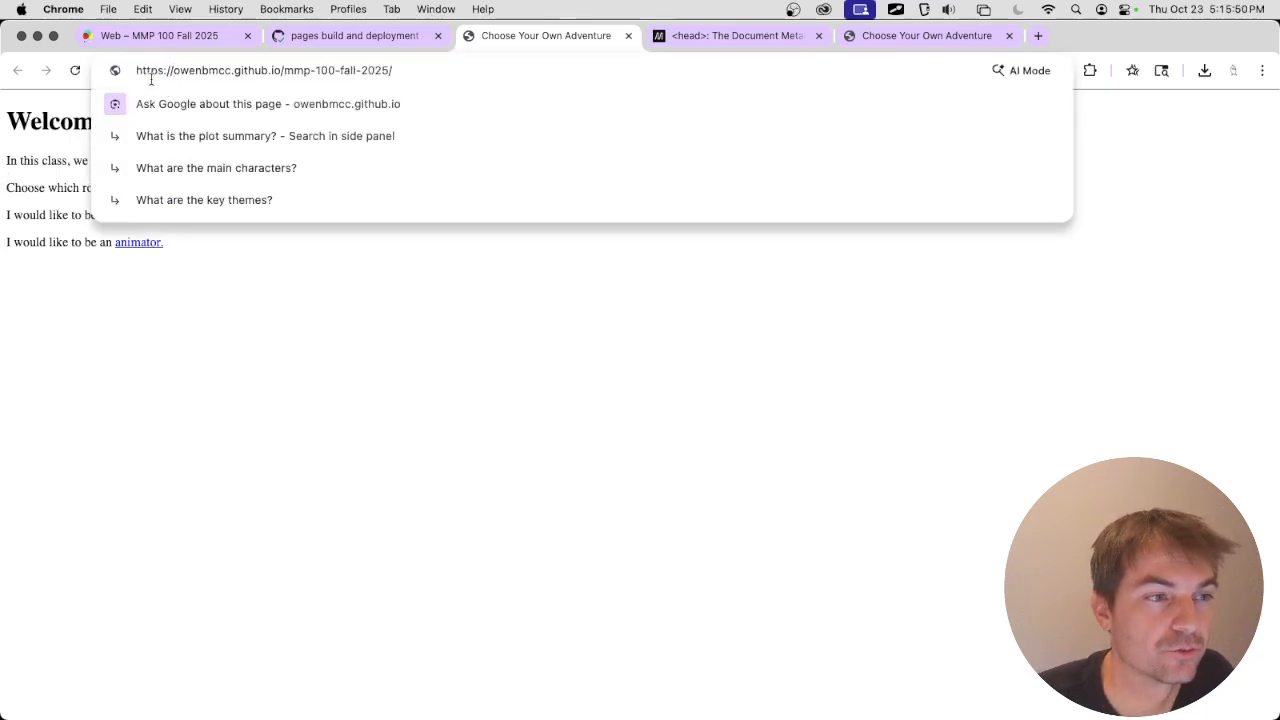
click(958, 40)
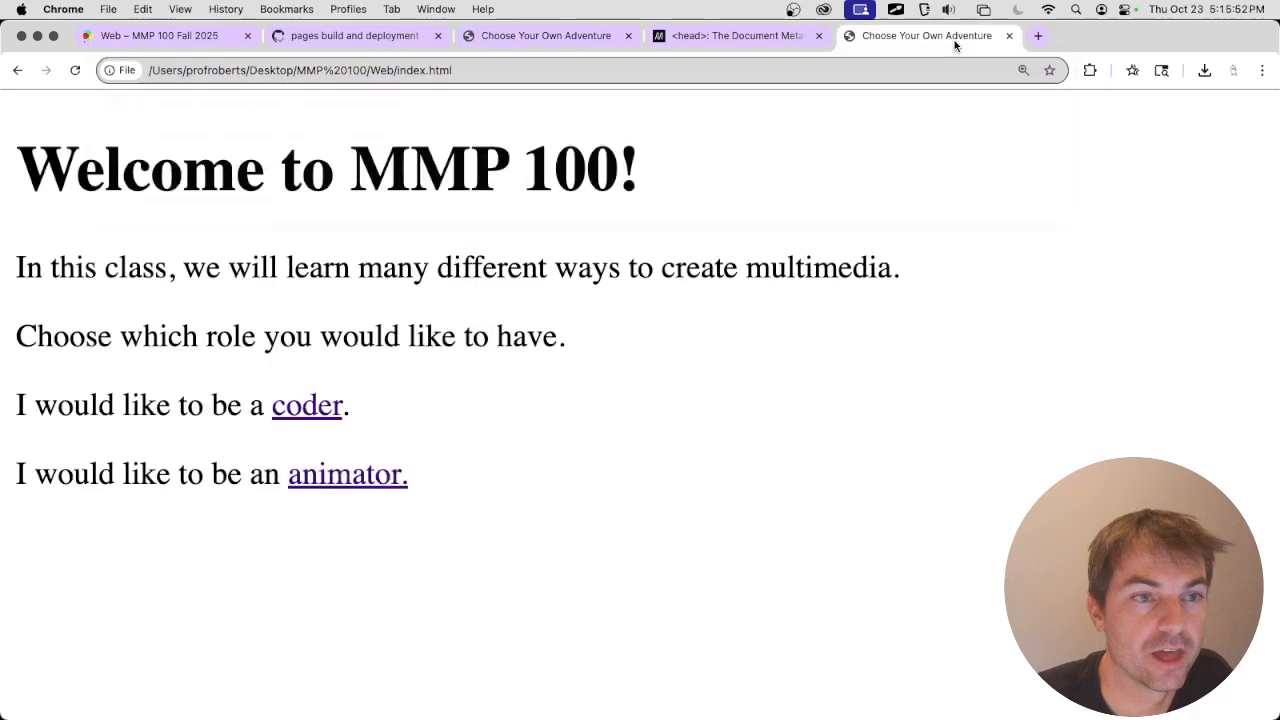
click(186, 69)
click(186, 69)
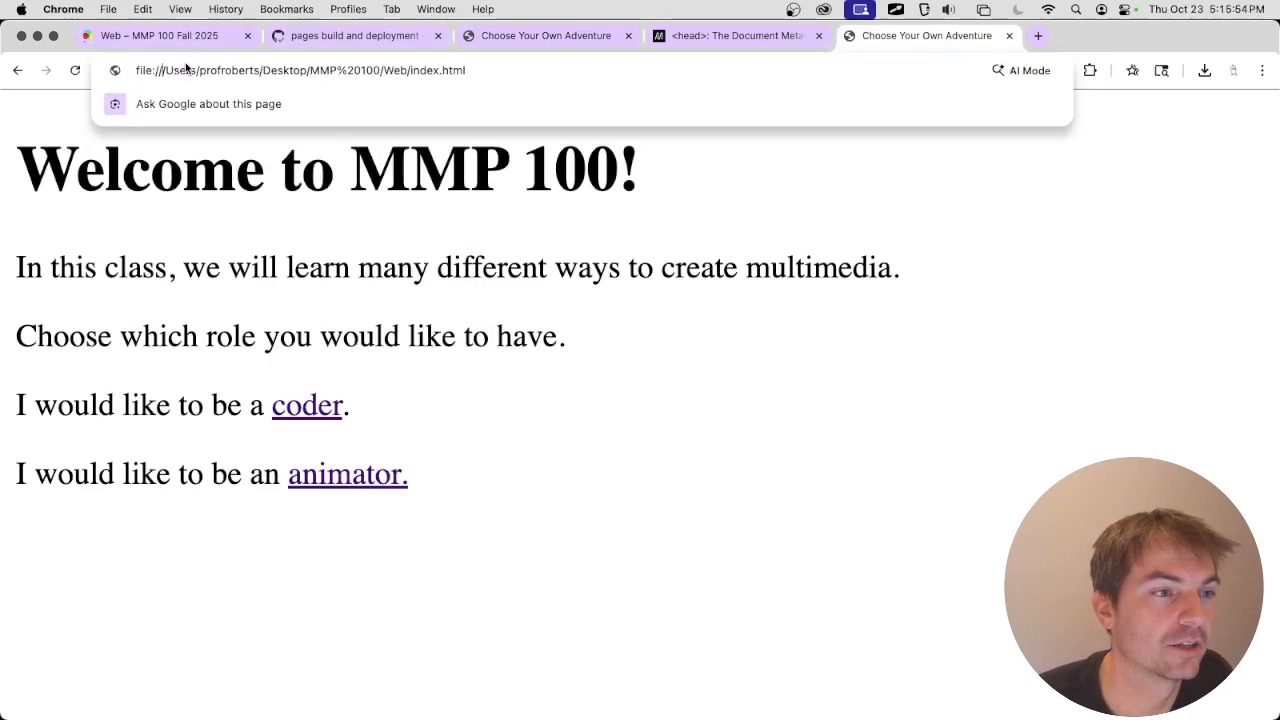
click(487, 40)
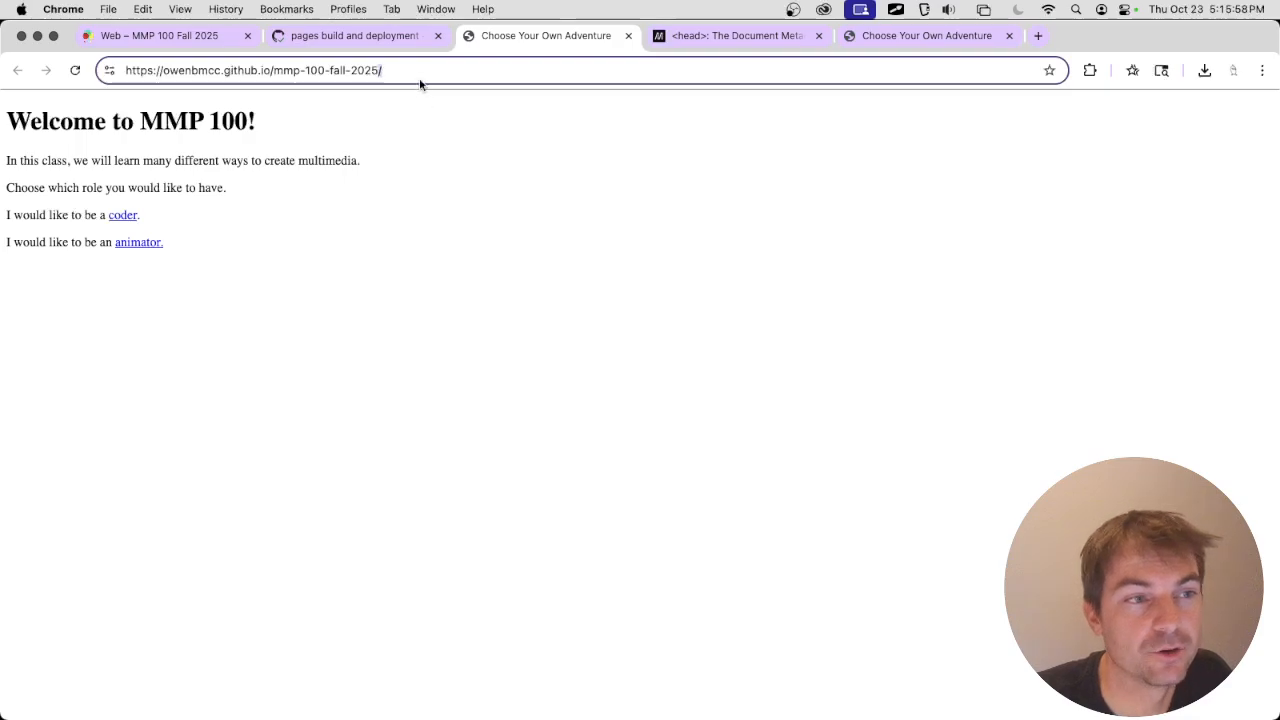
click(421, 75)
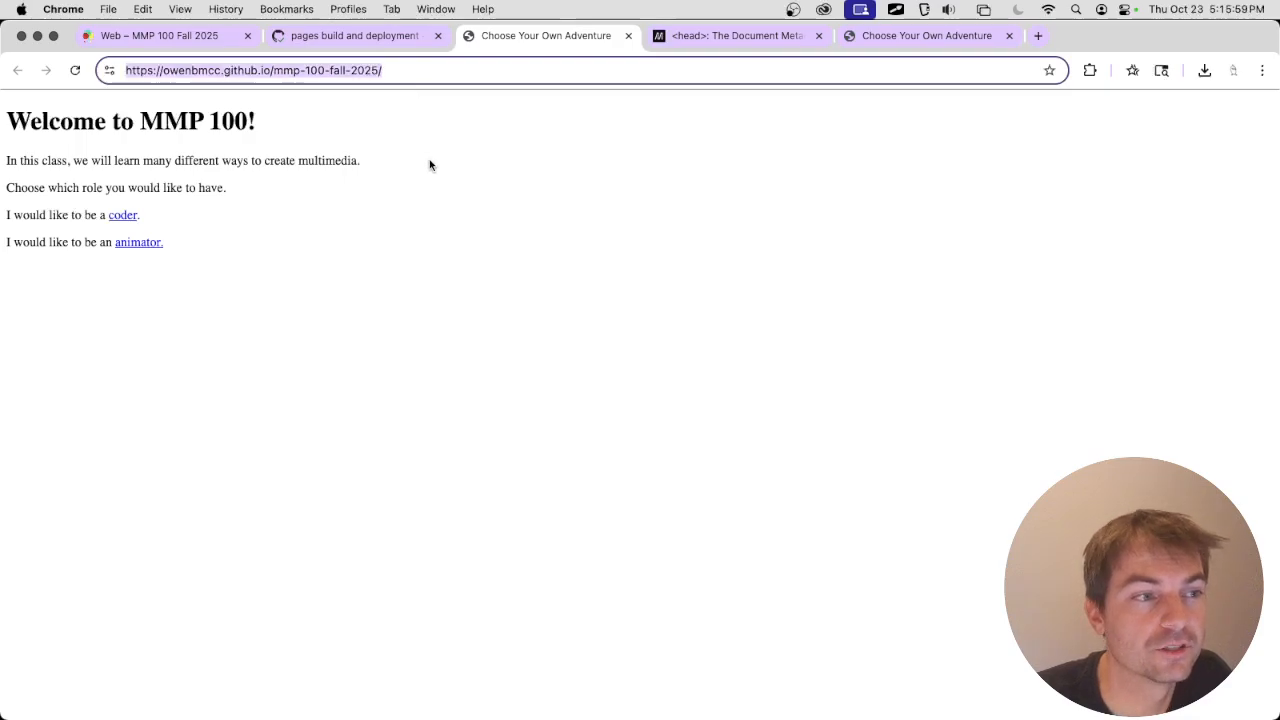
- Test the coder and Start over links on the published site, and return to the repository's main code page
click(125, 217)
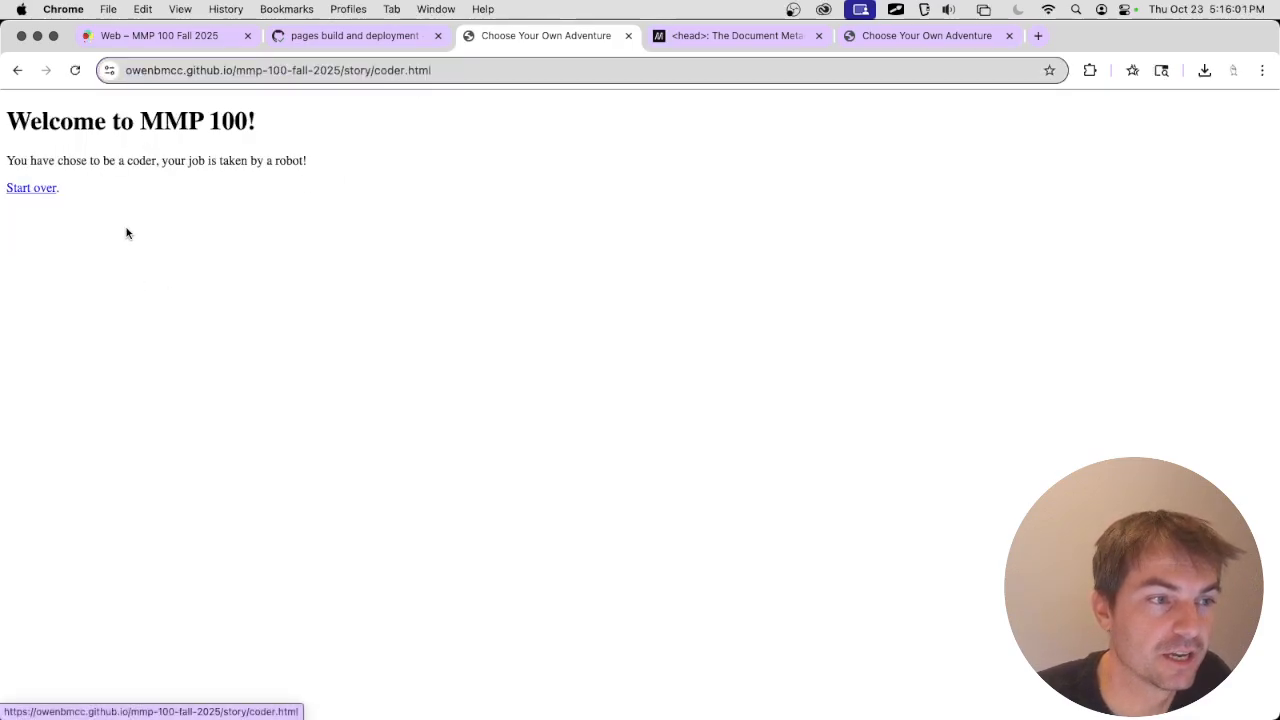
click(30, 190)
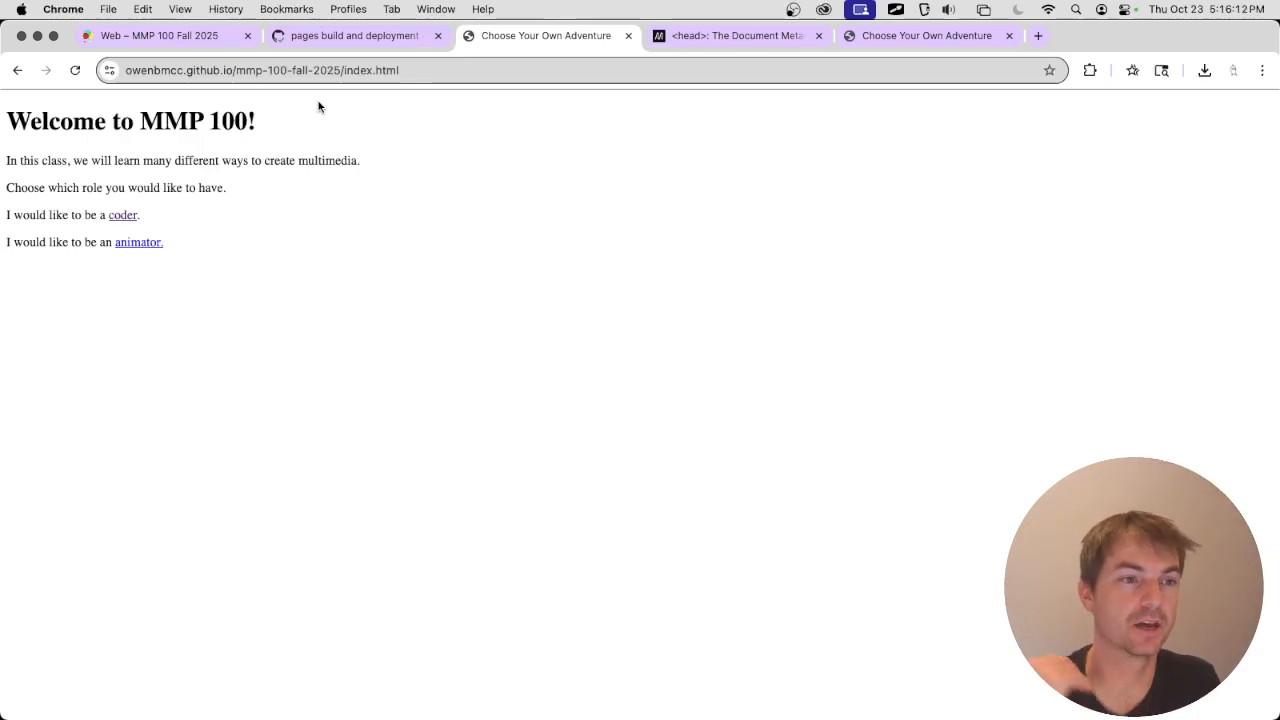
click(360, 36)
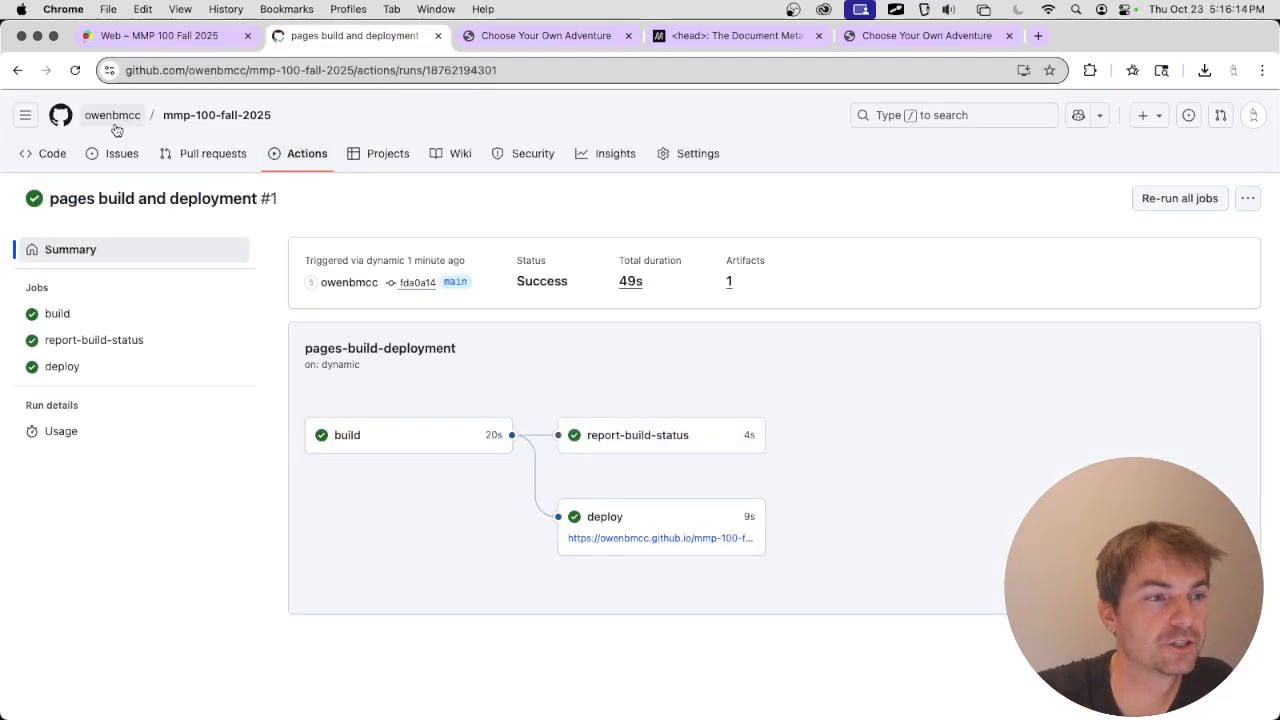
click(47, 153)
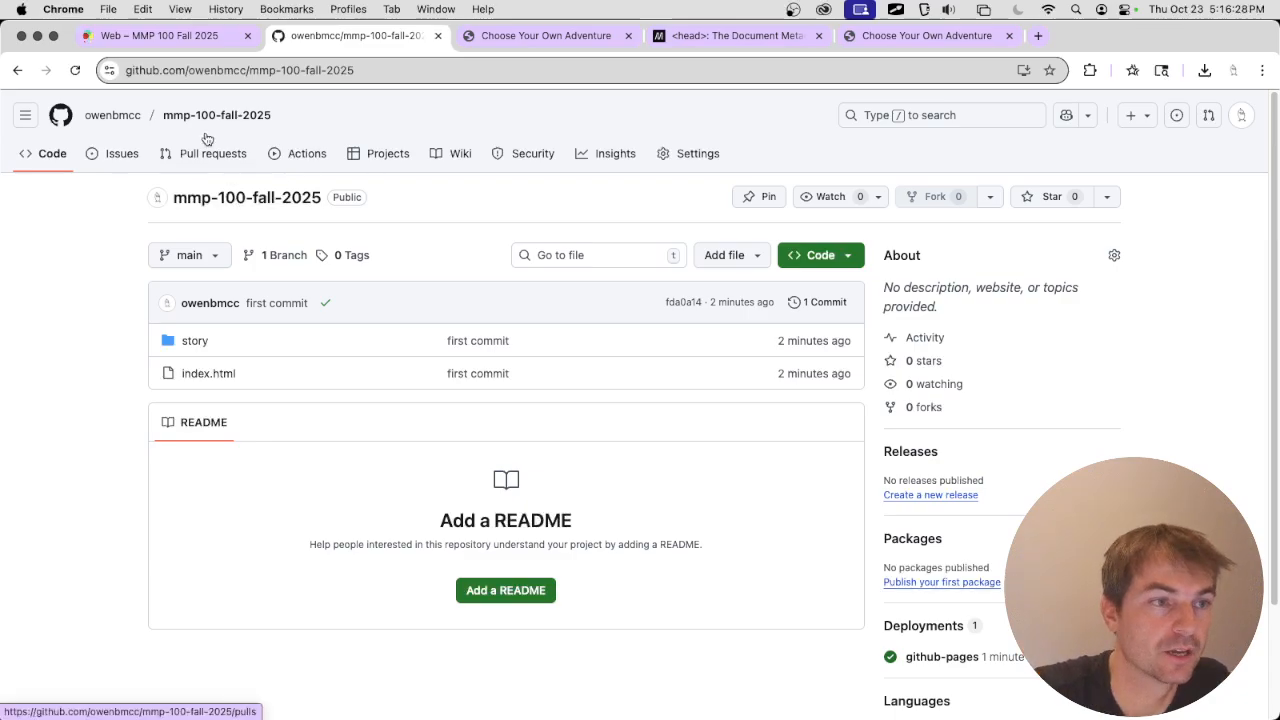
- Create a new post on the MMP 100 Fall 2025 OpenLab site with the title "Website first draft"
click(155, 36)
mouse_move(535, 111)
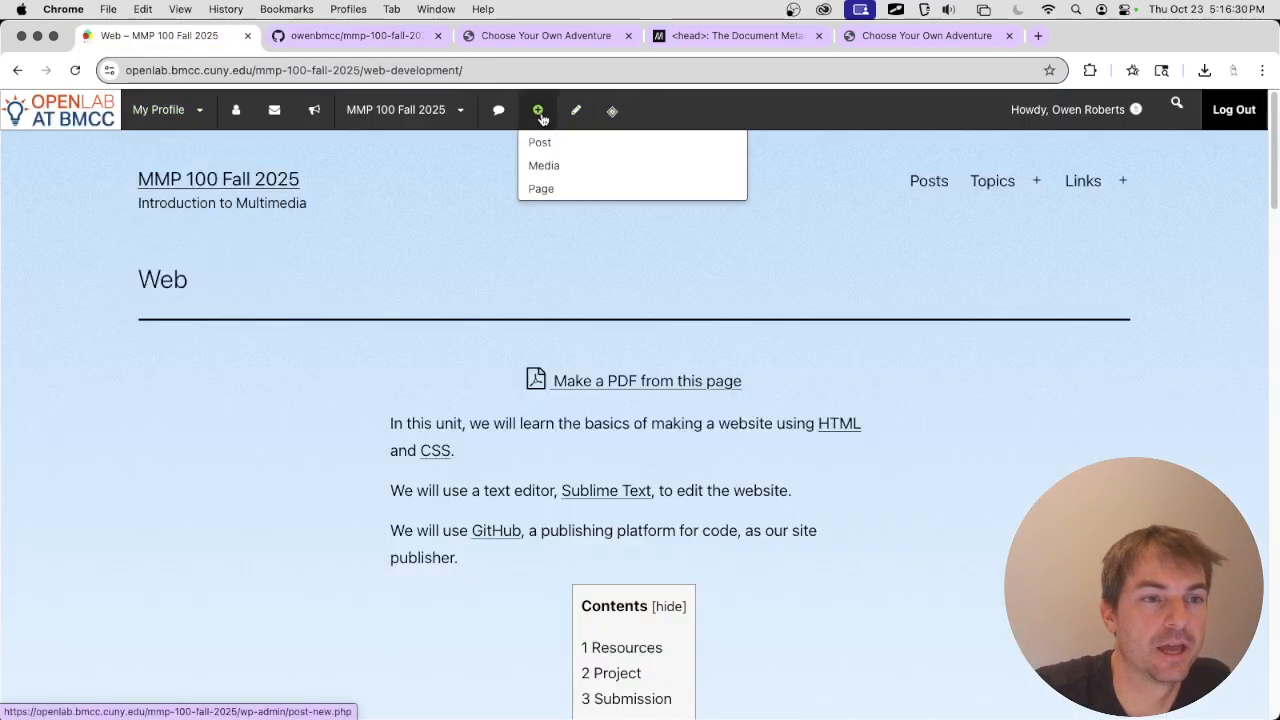
click(541, 143)
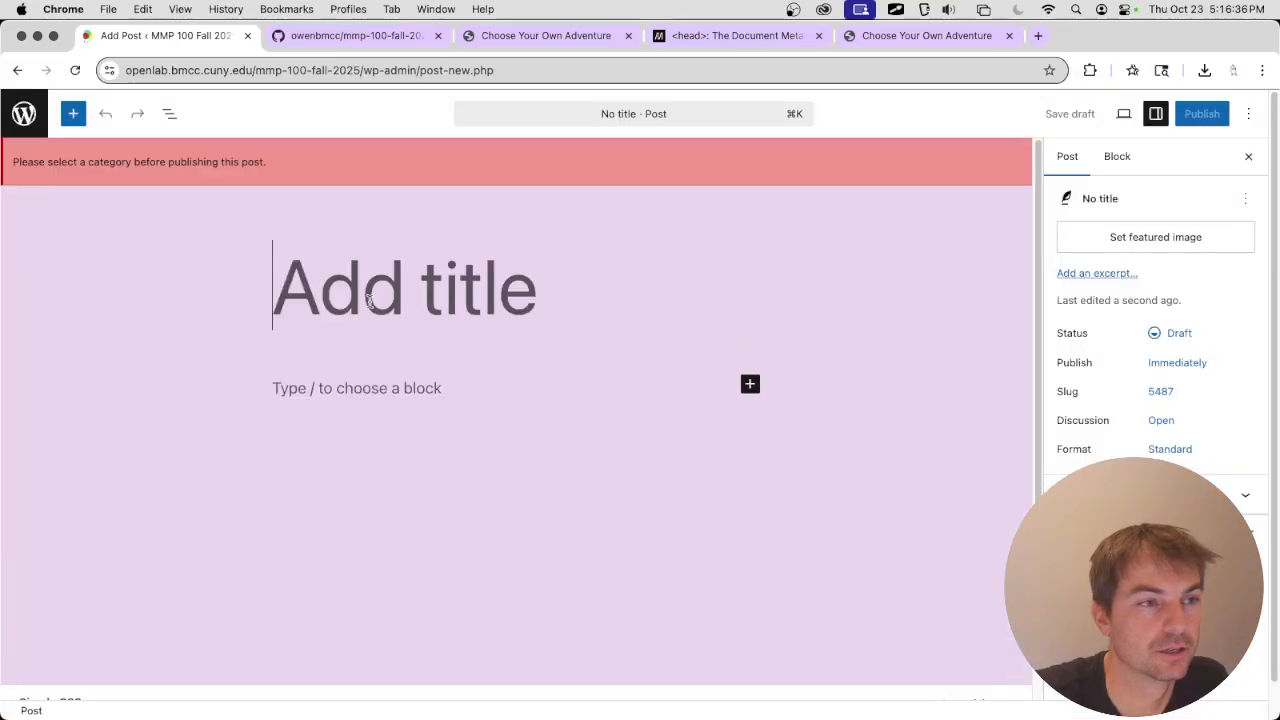
click(356, 283)
text(webs)
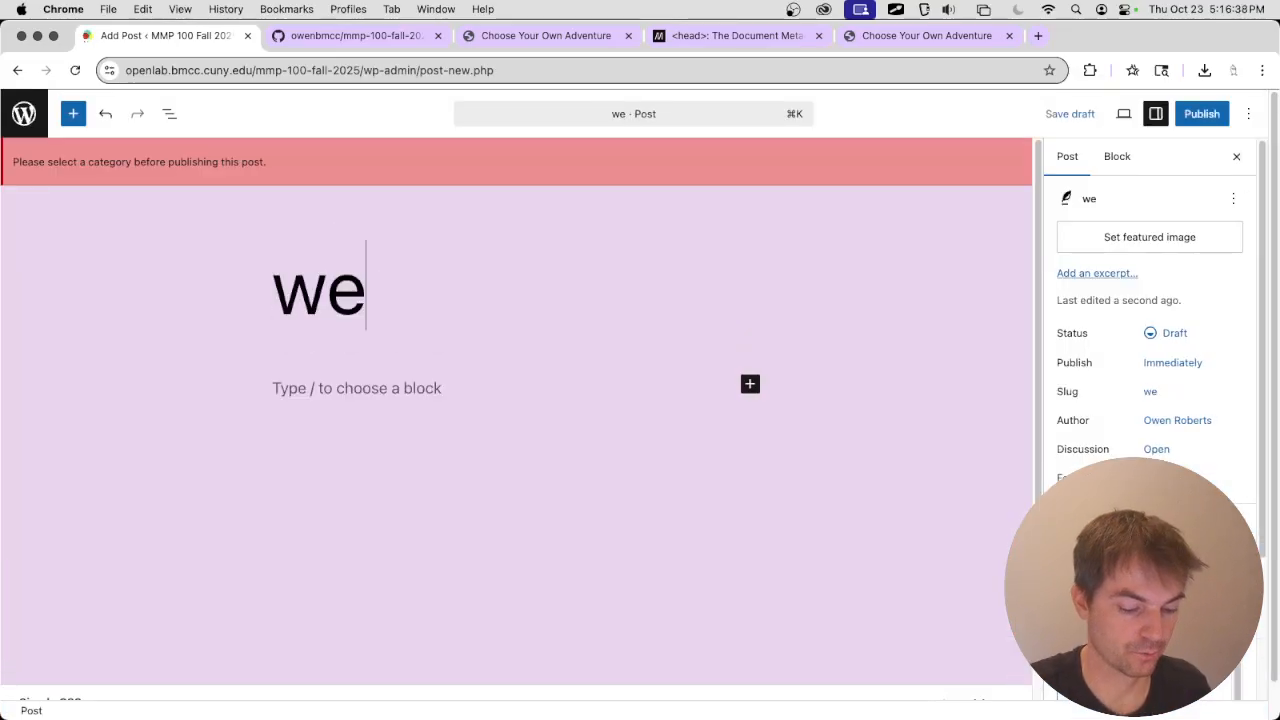
key(BackSpace)
key(BackSpace)
key(BackSpace)
key(BackSpace)
text(Website first fr)
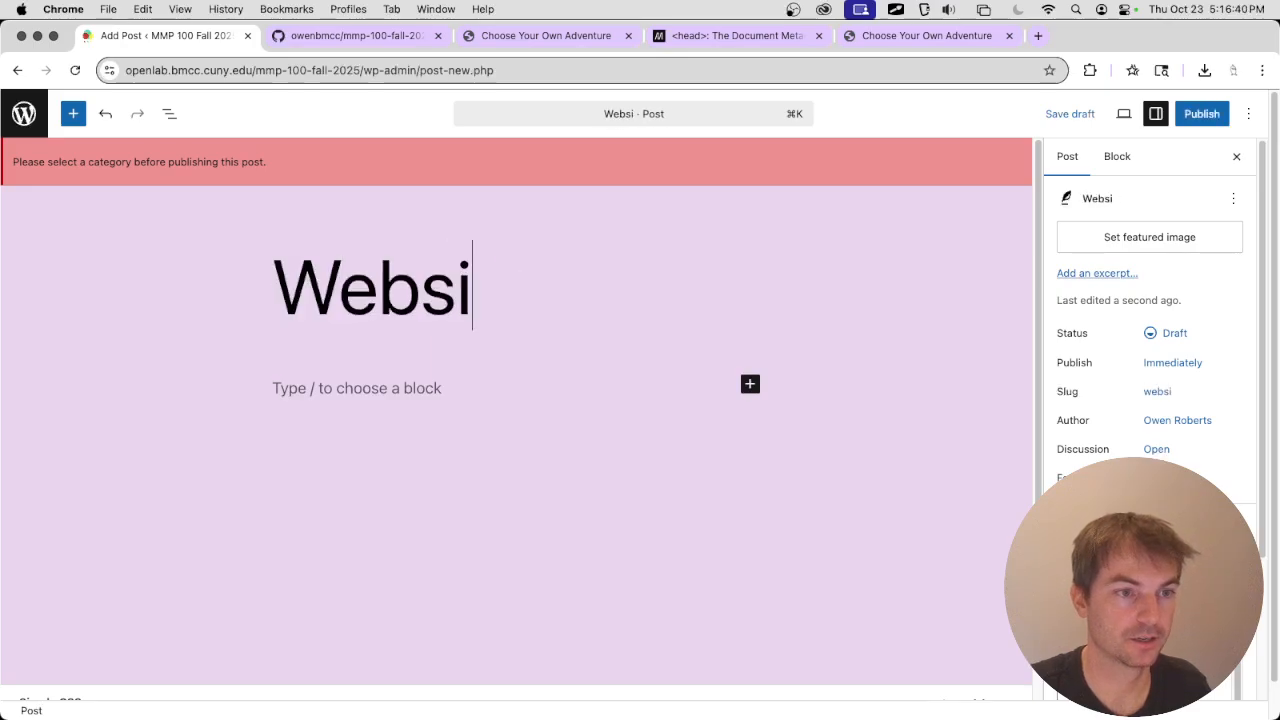
key(BackSpace)
key(BackSpace)
text(draft)
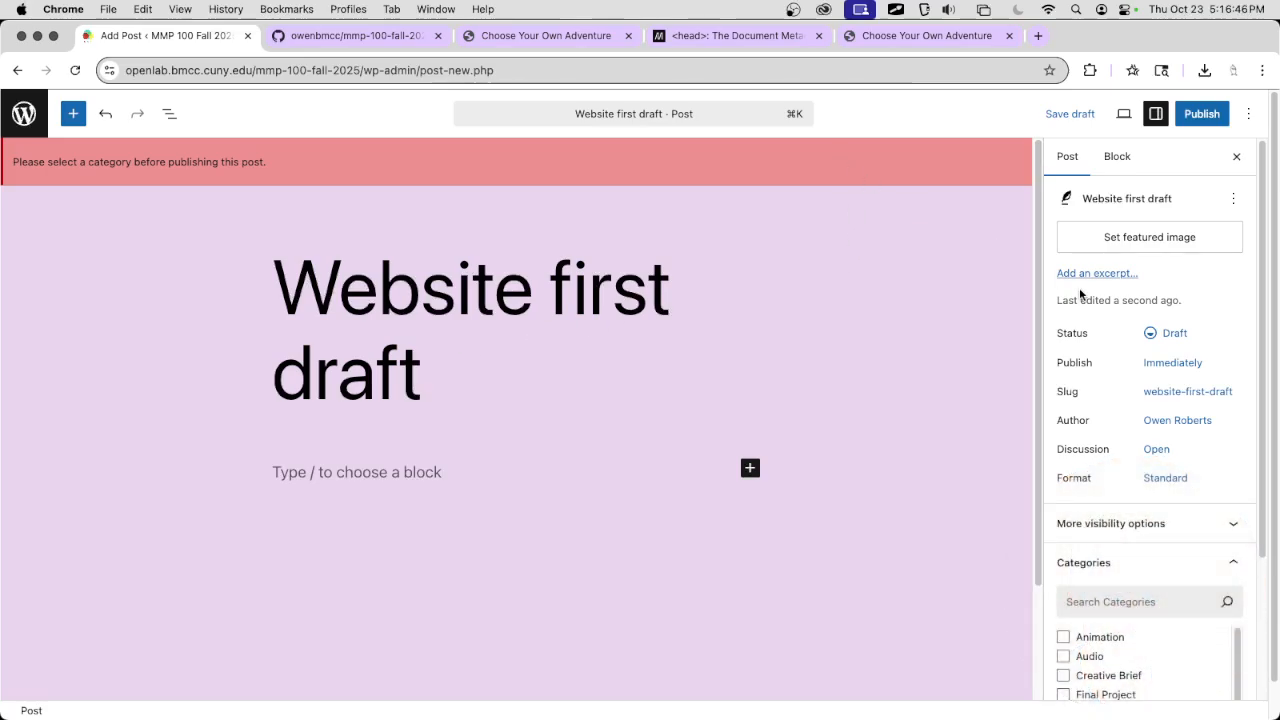
- Assign the post to the Website and Weekly Blog Post categories
scroll(1117, 374, down, 3)
scroll(1142, 502, down, 2)
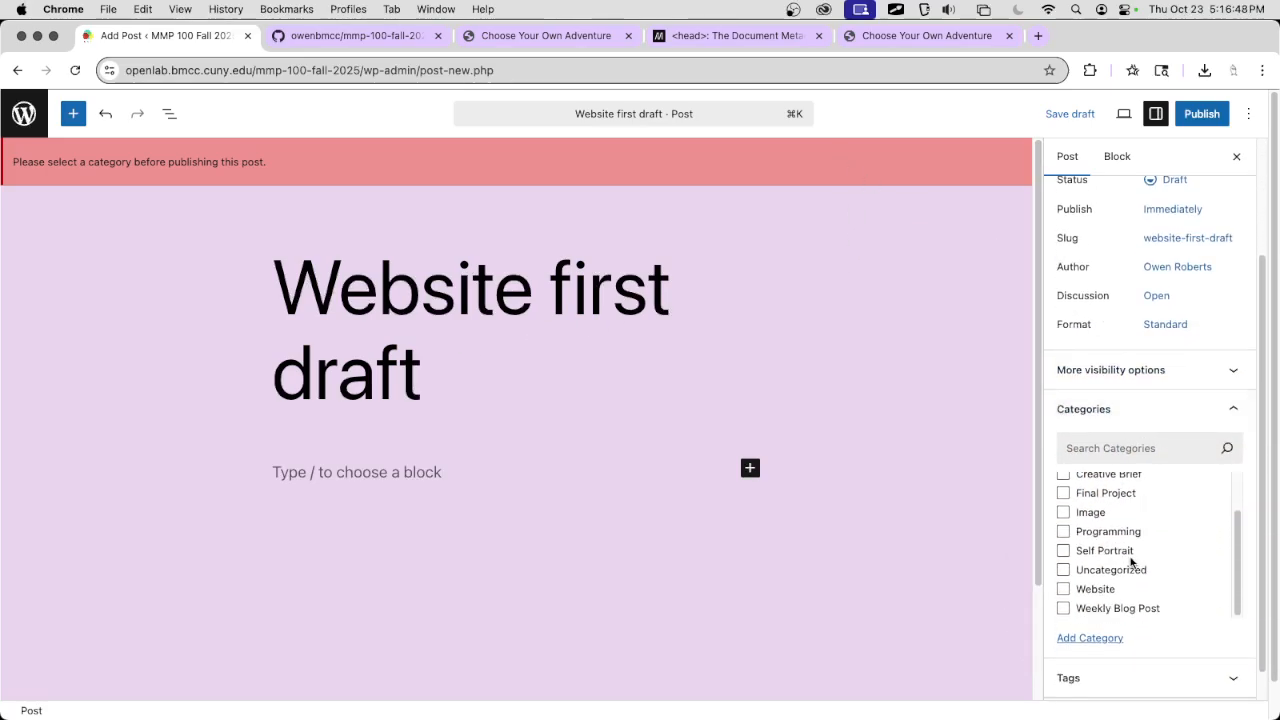
scroll(1120, 565, down, 1)
click(1090, 563)
click(1101, 582)
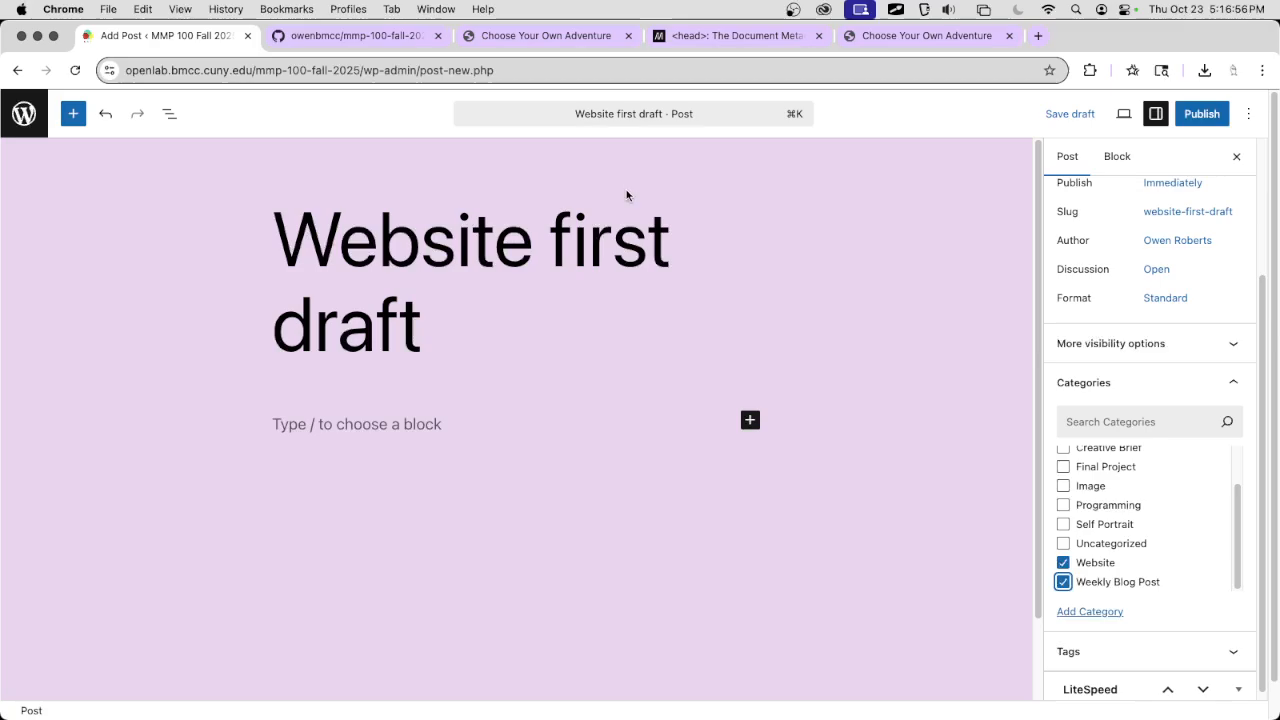
- Detach the published Choose Your Own Adventure page into its own window and shrink the window to fit closely around the page content
click(561, 37)
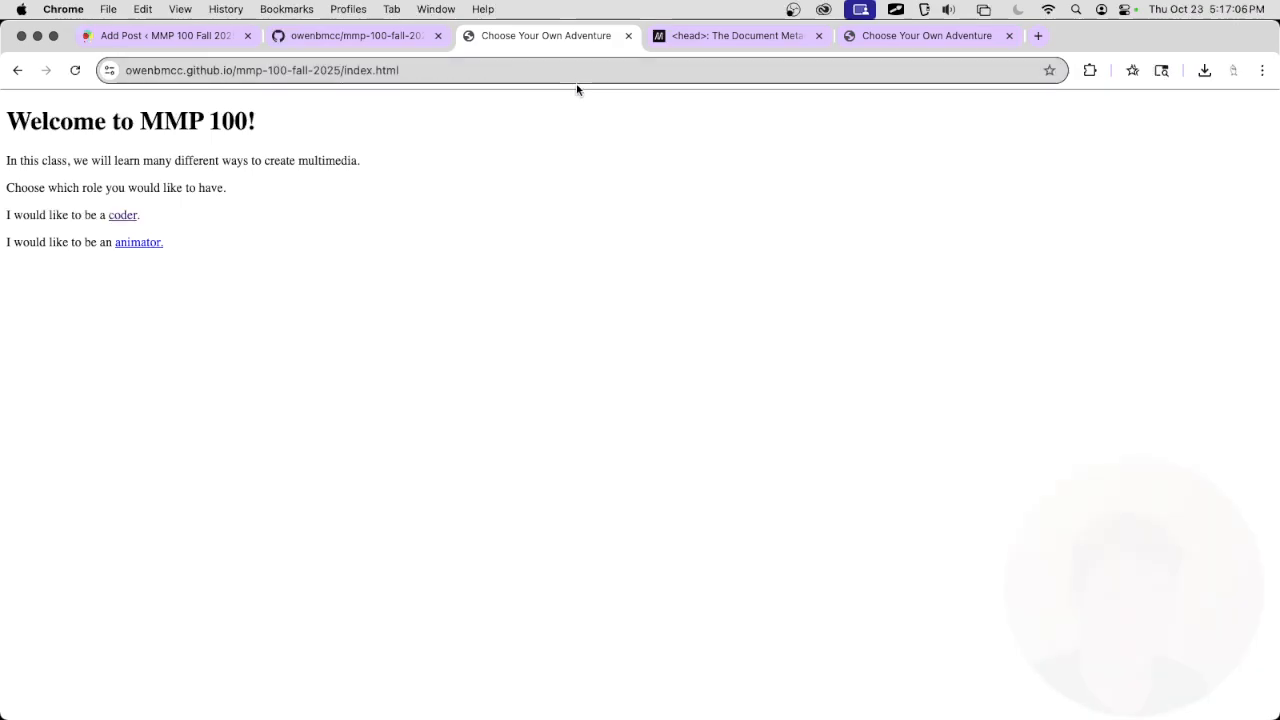
drag(521, 44, 546, 114)
drag(22, 112, 429, 192)
drag(806, 215, 479, 68)
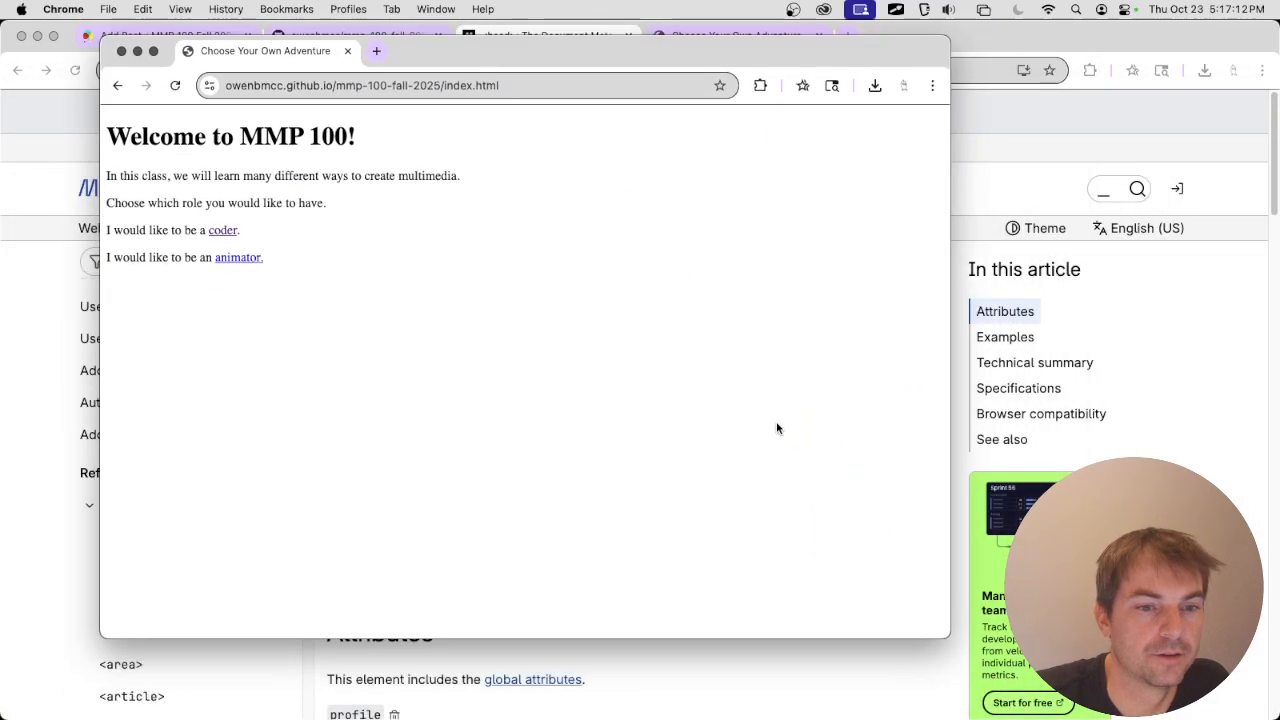
drag(945, 632, 684, 361)
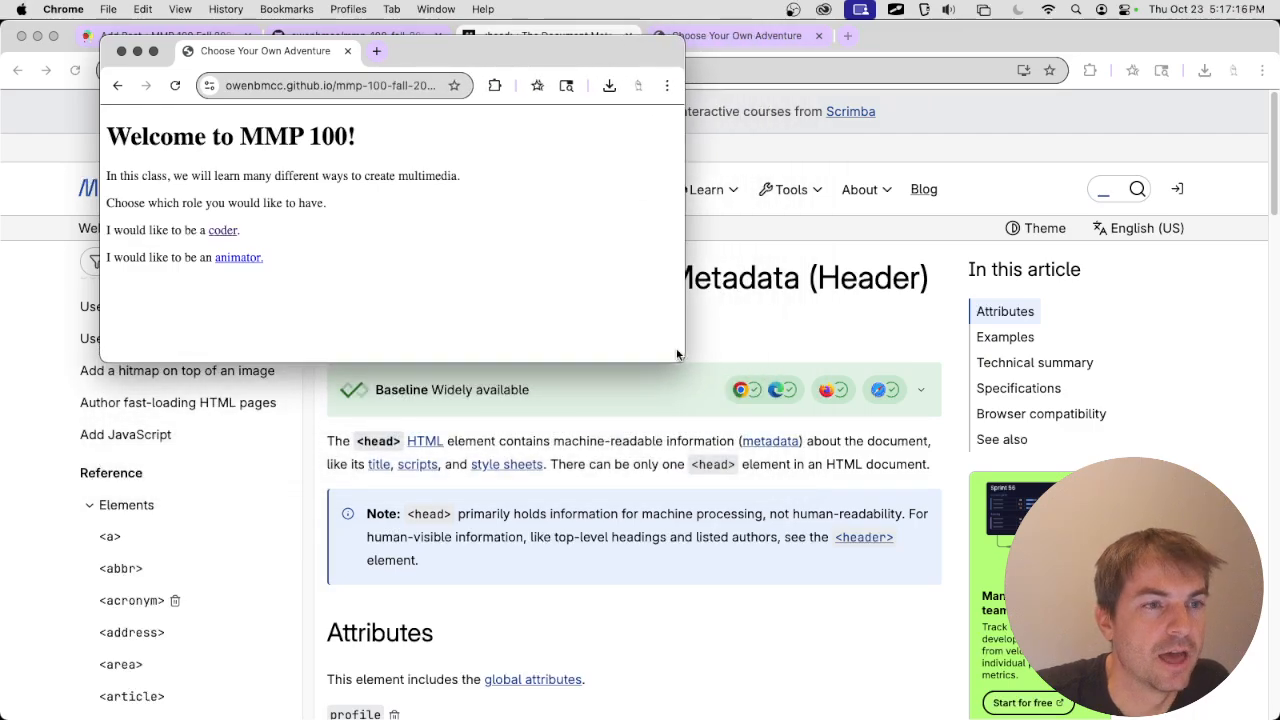
drag(521, 51, 642, 174)
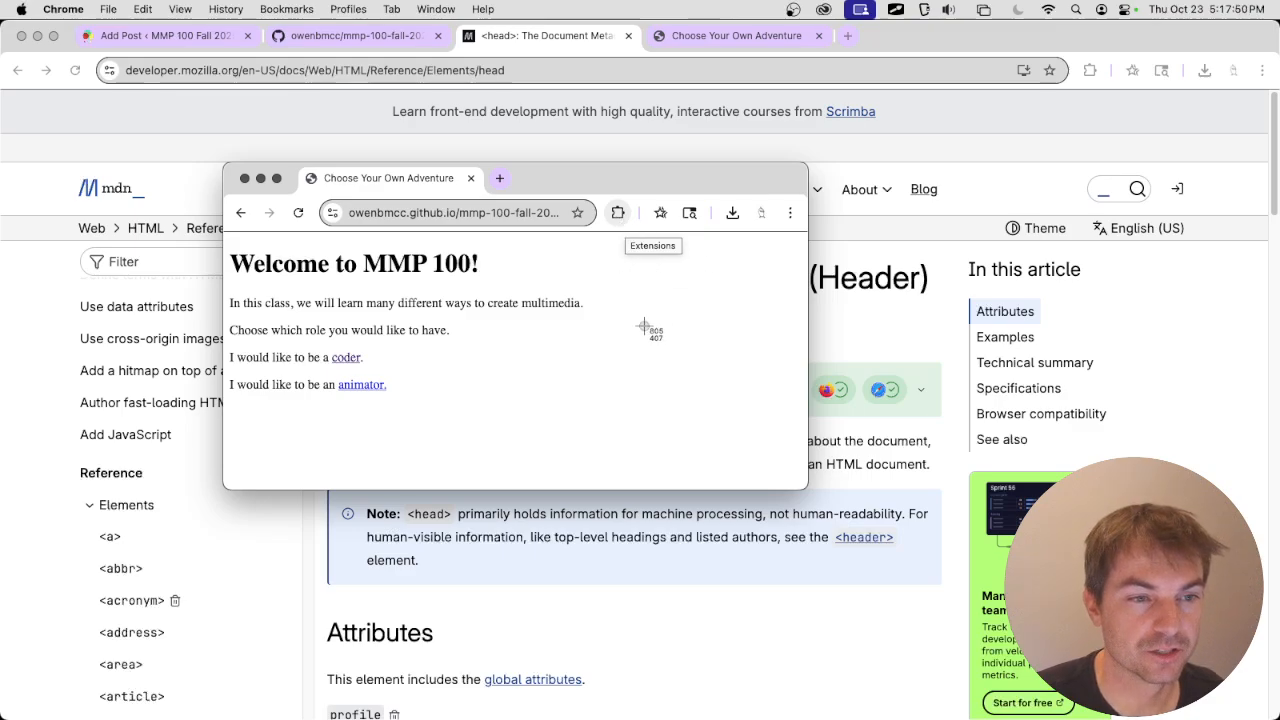
- Launch the Screenshot app and capture the small browser window showing the published site
key(Escape)
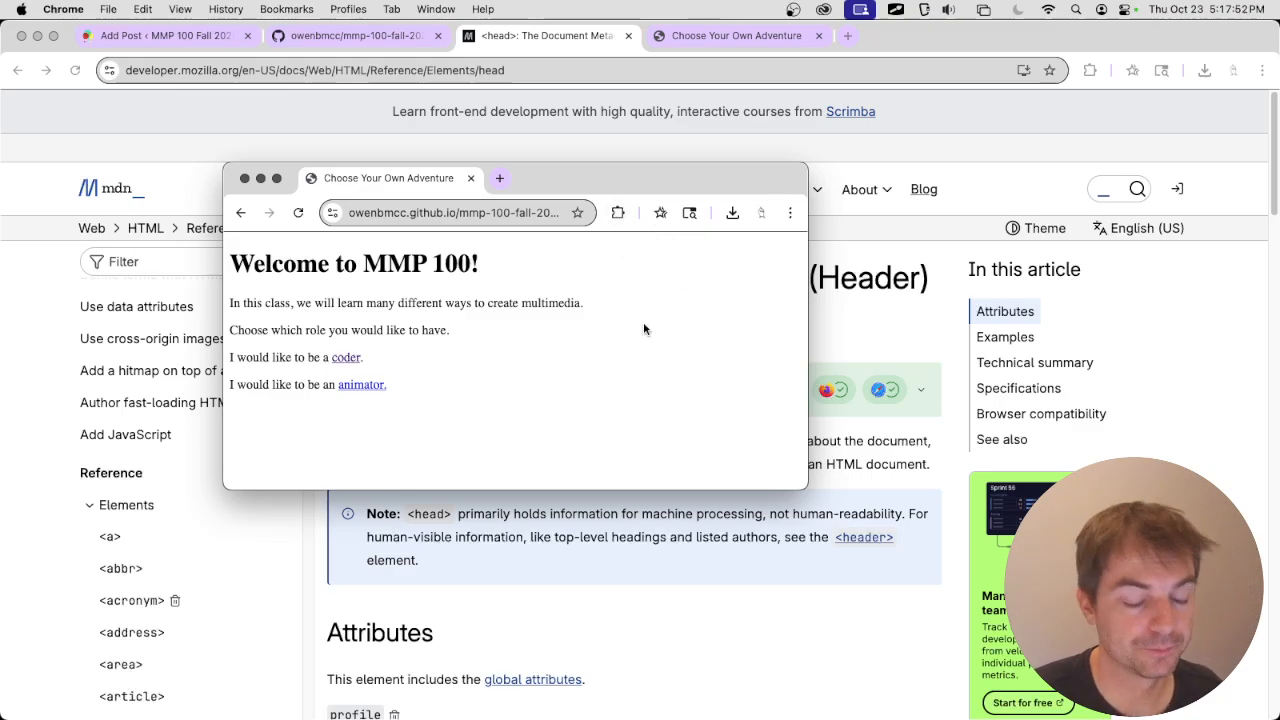
key(alt+space)
text(scren)
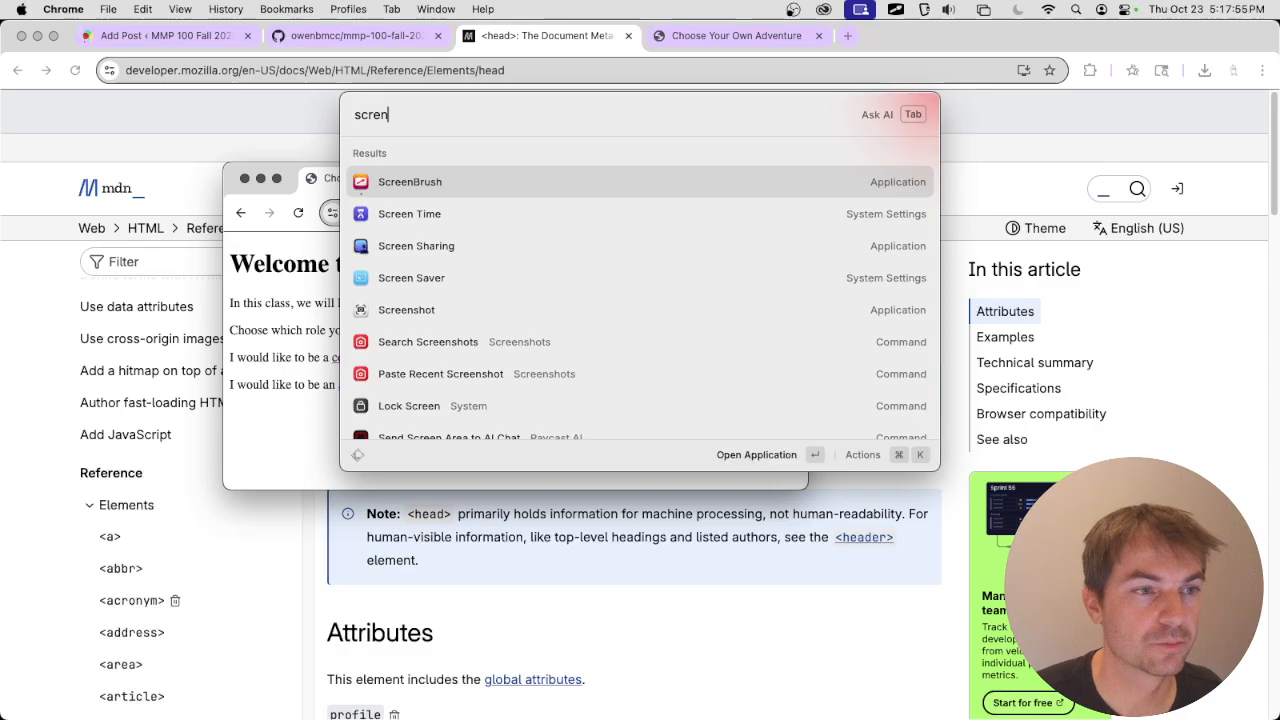
key(BackSpace)
text(ens)
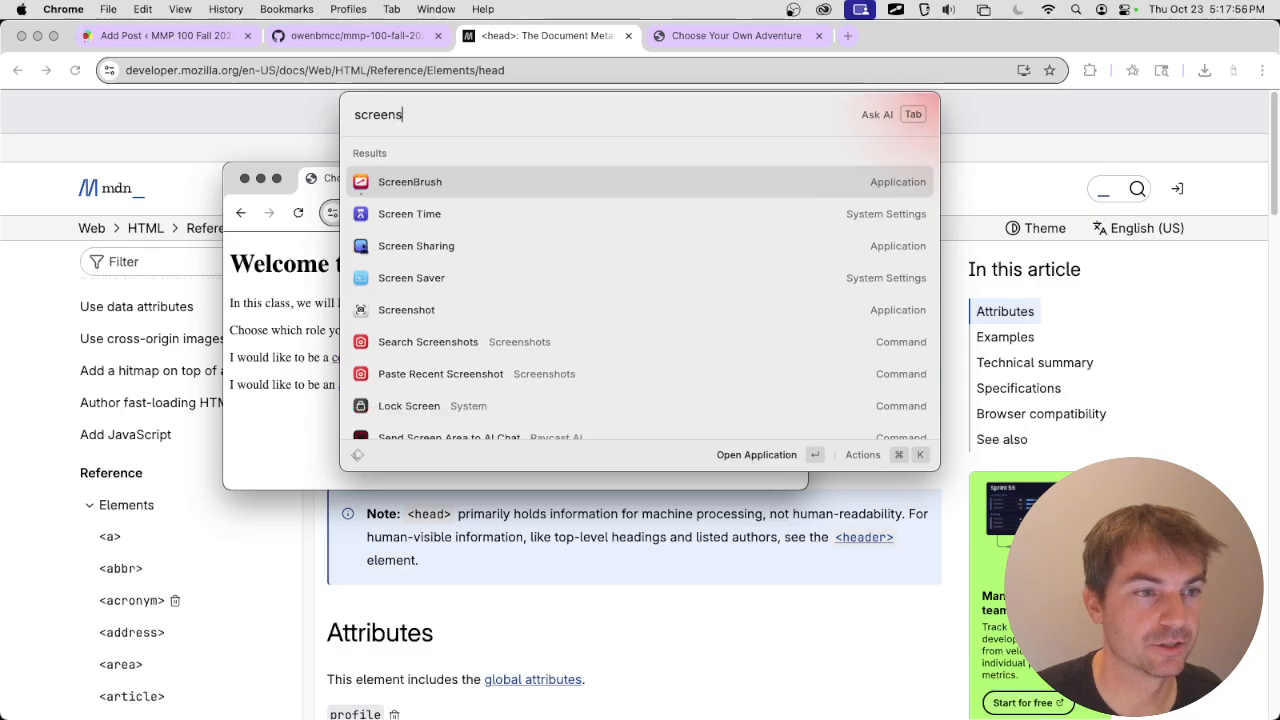
text(hot)
key(Return)
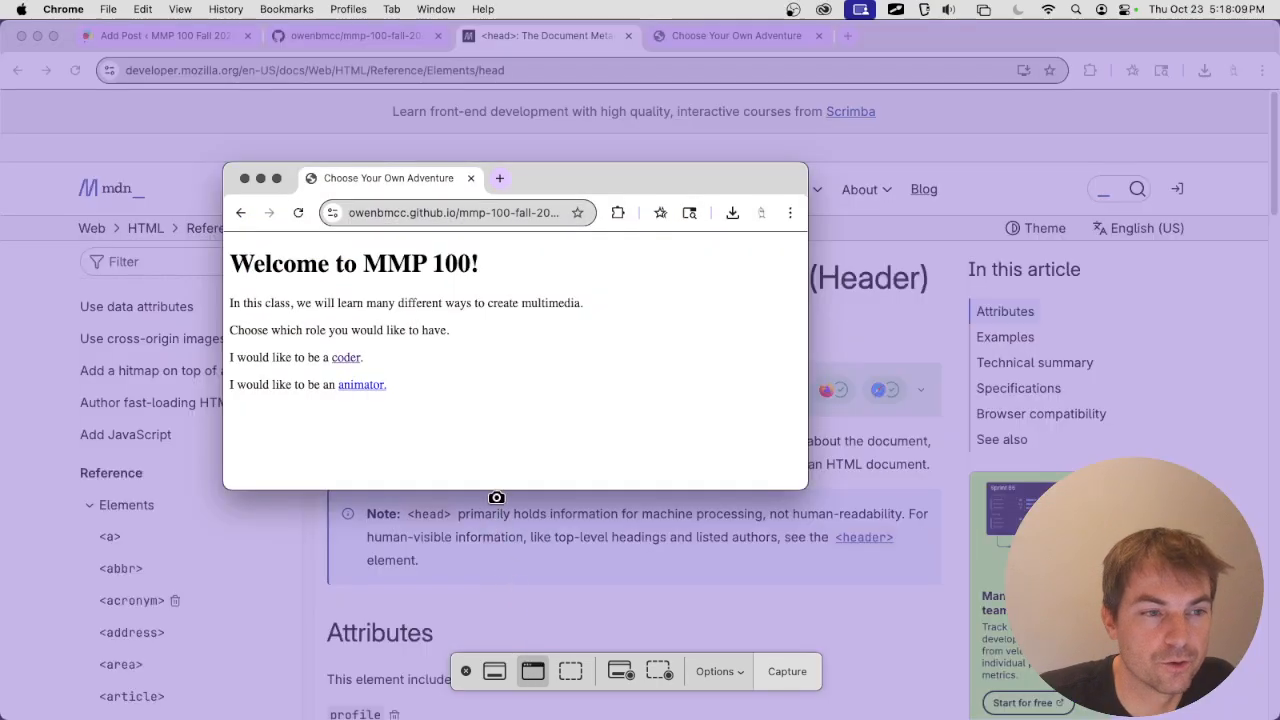
click(488, 431)
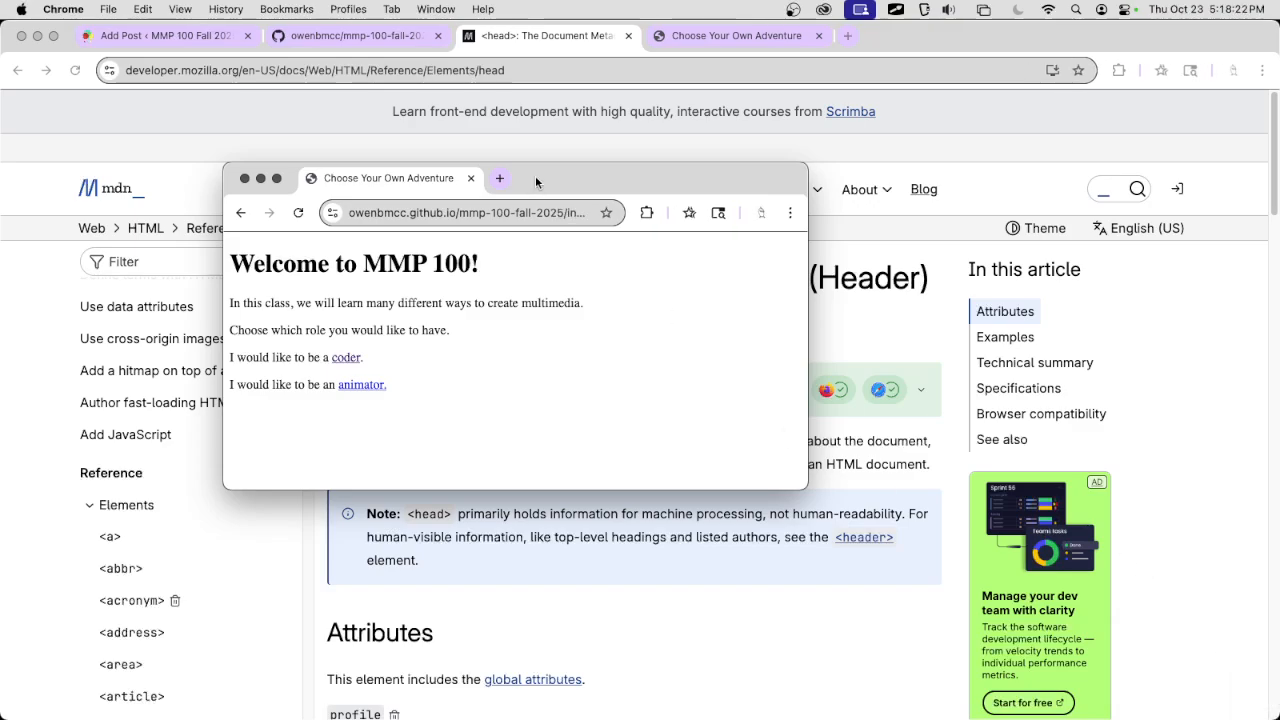
- Switch to Finder and select the new screenshot file in the Desktop folder
key(super+Tab)
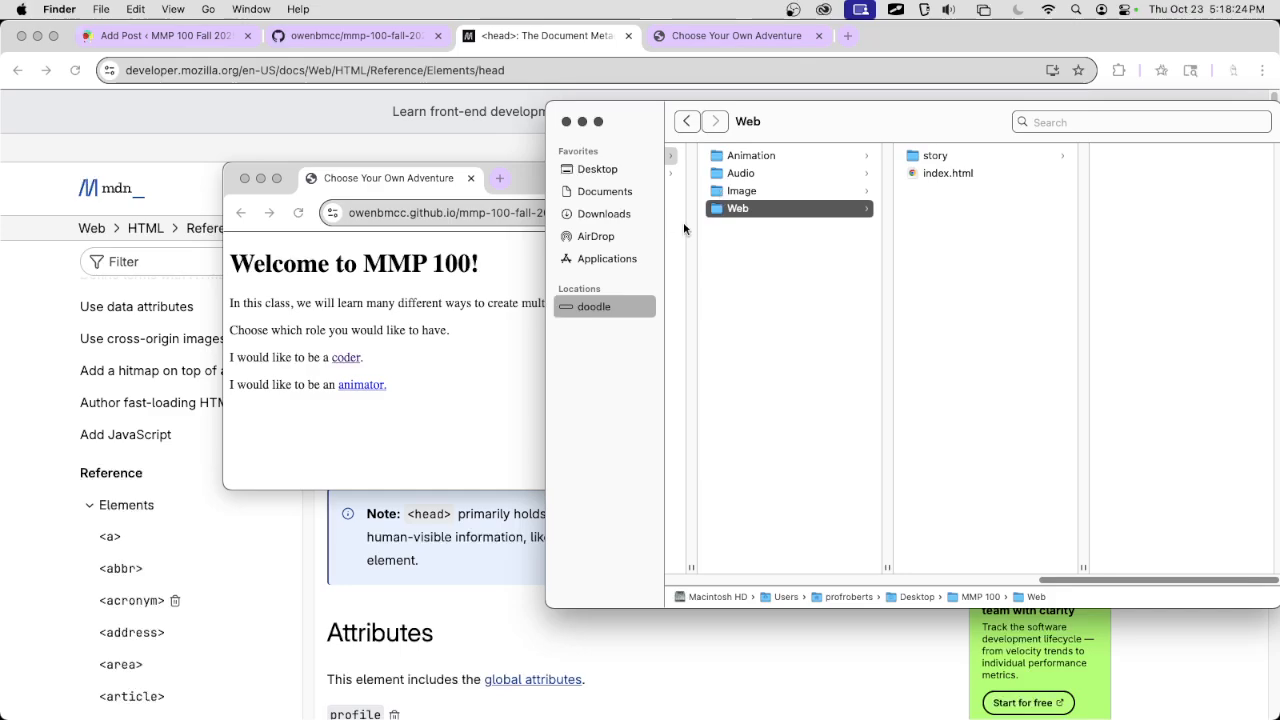
drag(881, 122, 750, 120)
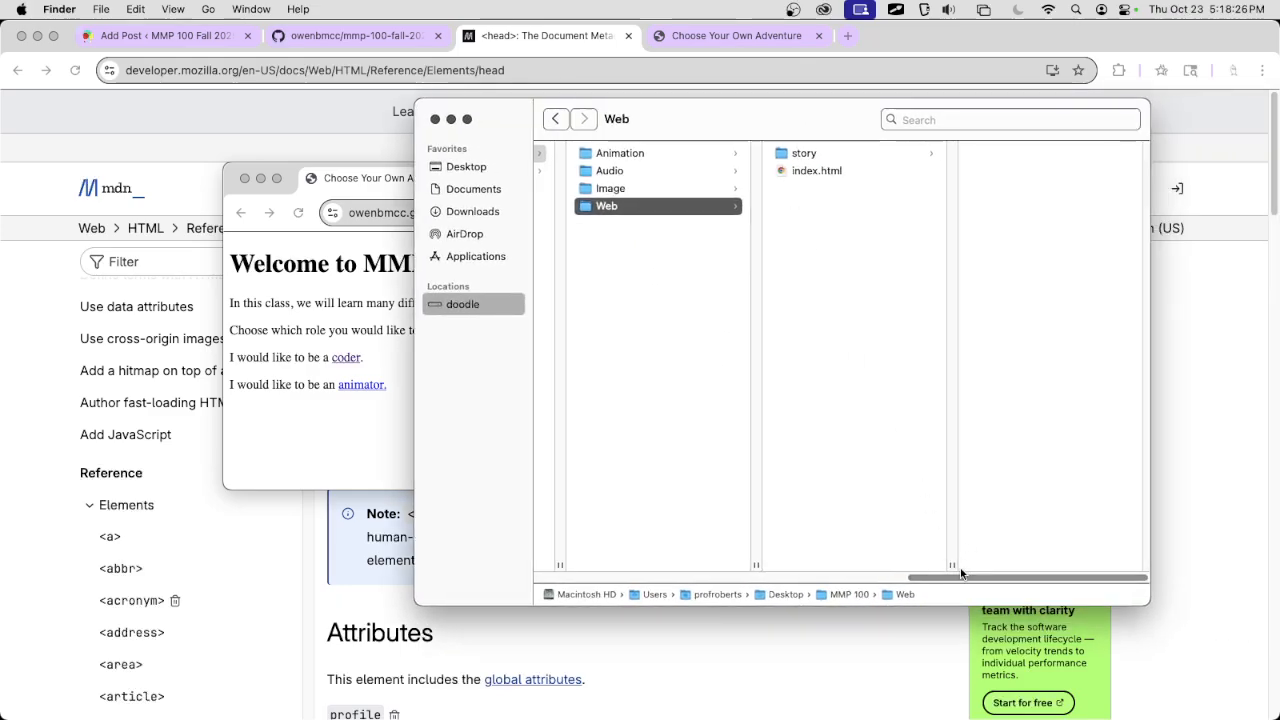
drag(960, 578, 570, 584)
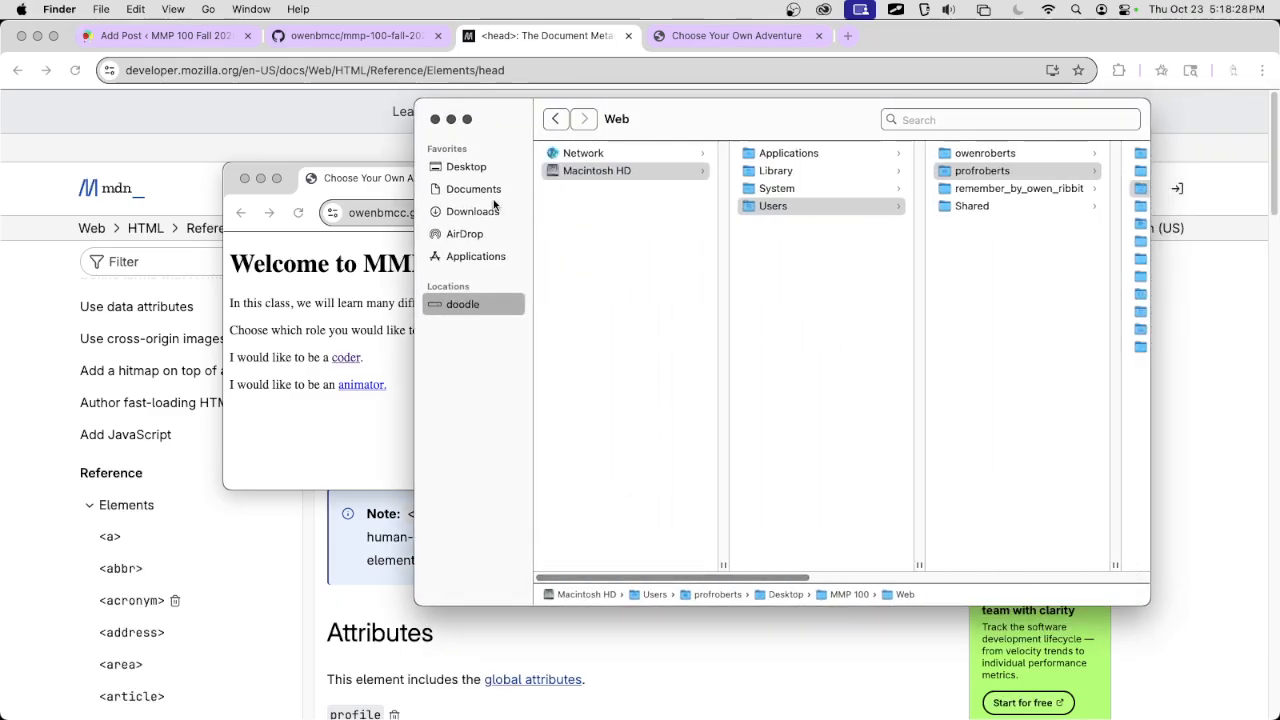
click(466, 167)
click(576, 190)
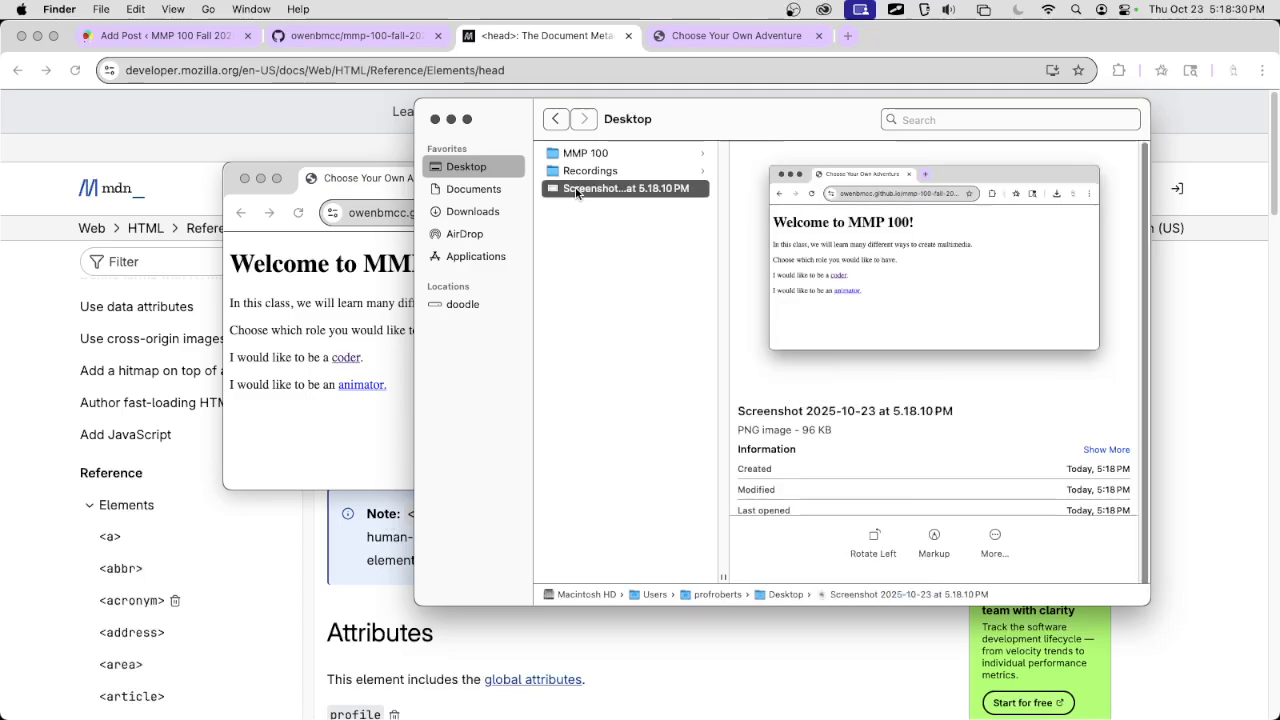
- Follow the coder link on the published site and capture that browser window with the Screenshot app
key(space)
key(space)
click(310, 290)
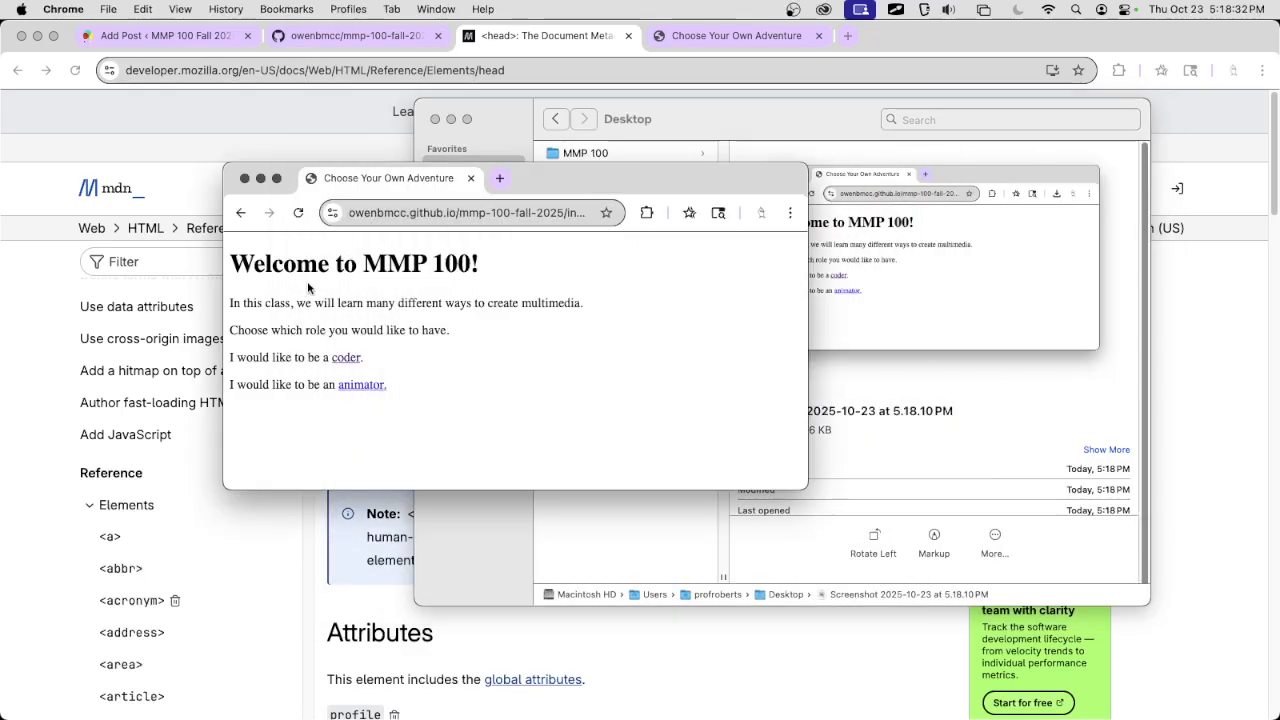
click(347, 359)
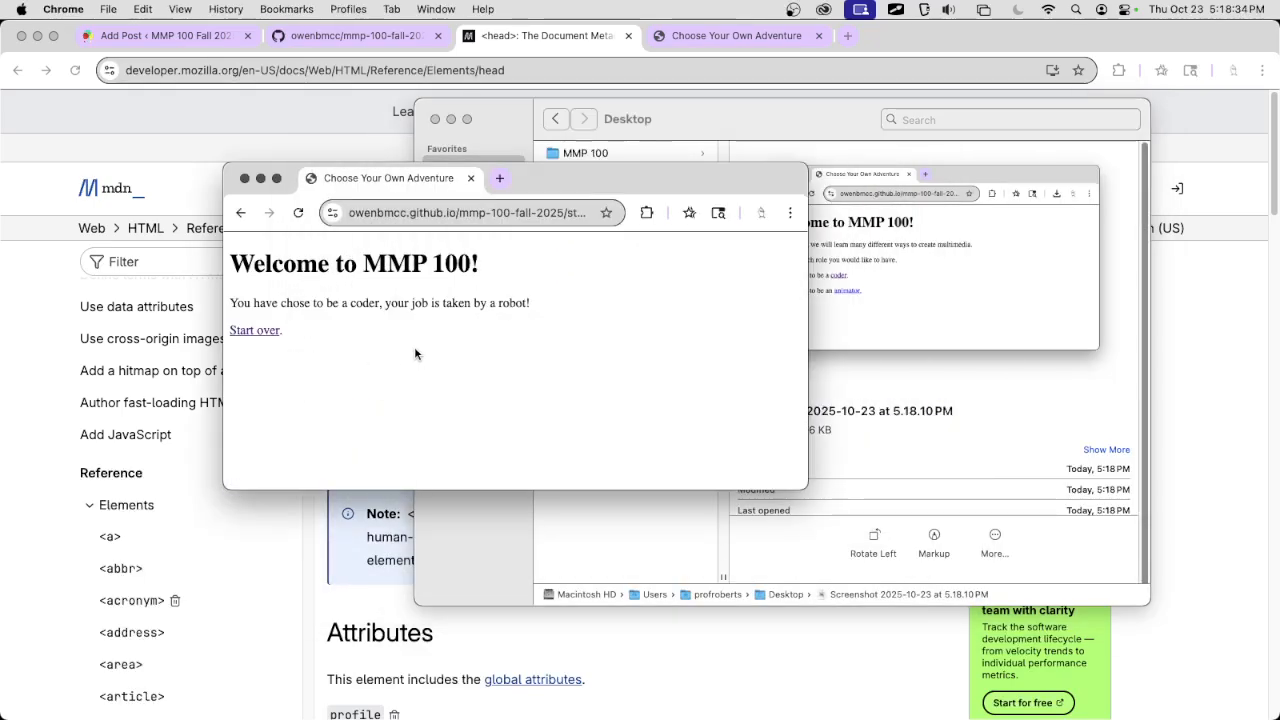
key(alt+space)
text(screen)
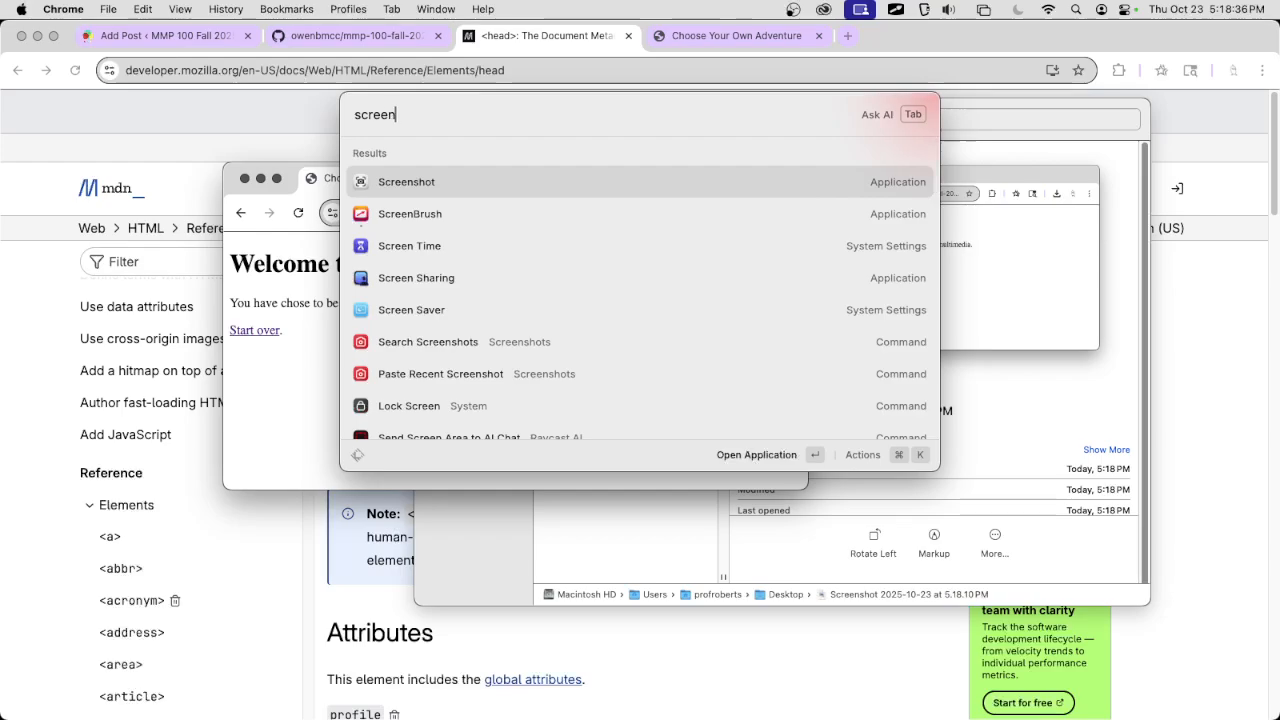
key(Return)
click(477, 430)
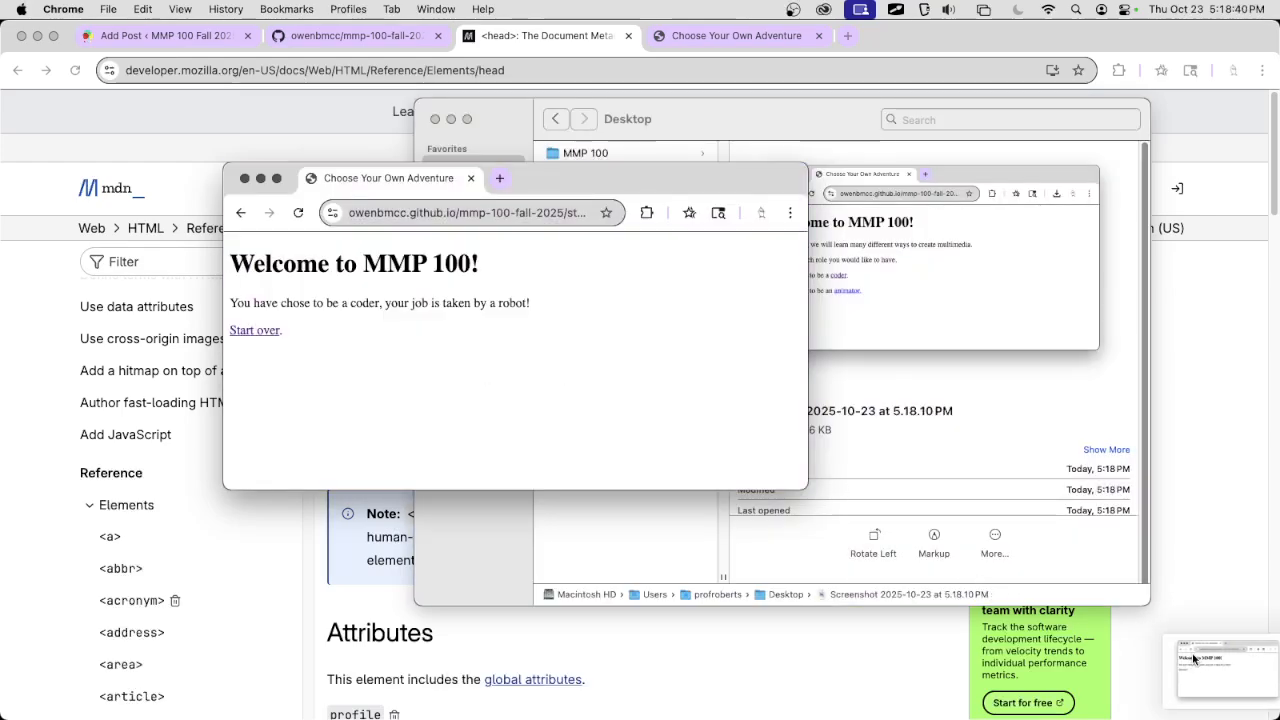
- Start the story over, open the animator page, and take a window screenshot of it
click(268, 331)
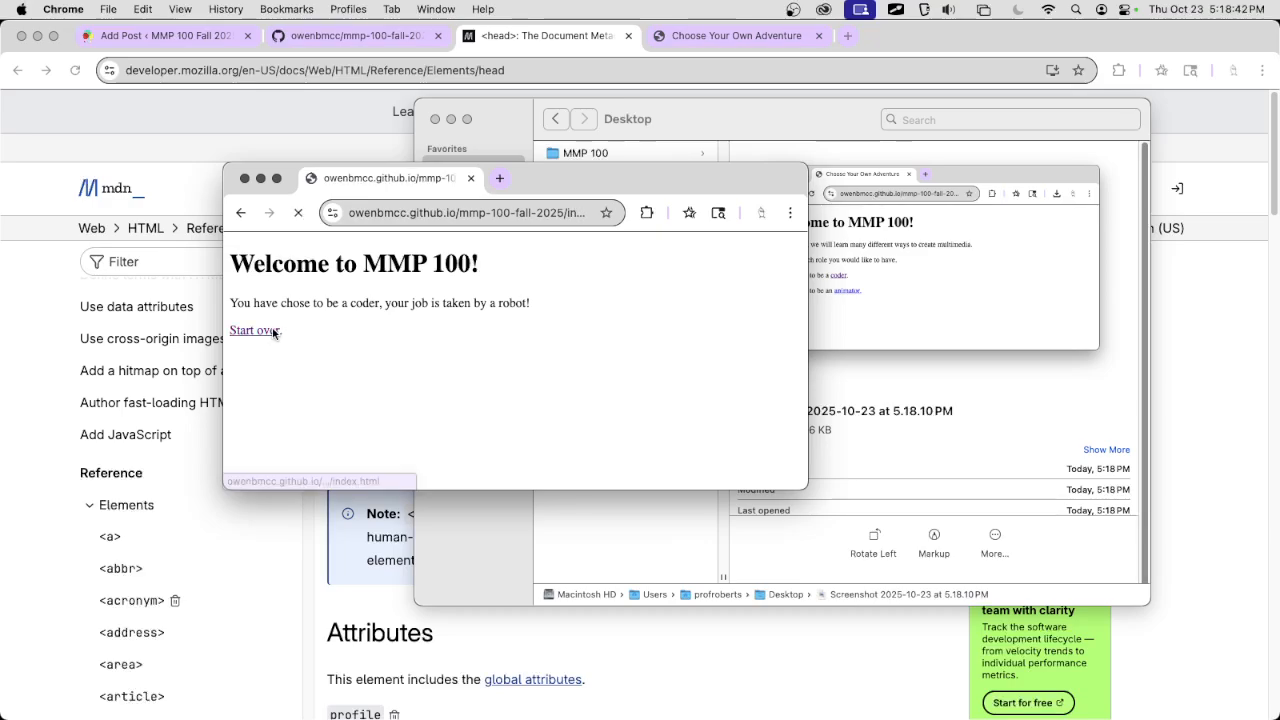
click(370, 376)
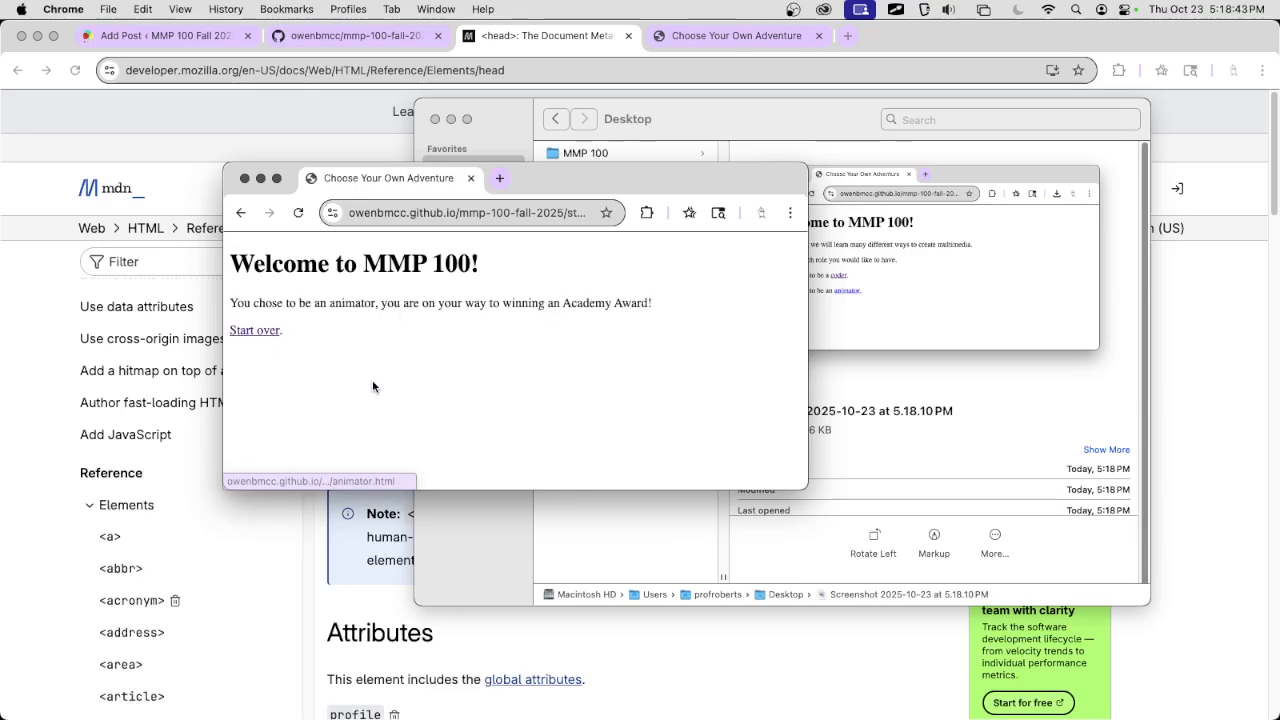
key(super+shift+4)
key(space)
click(458, 360)
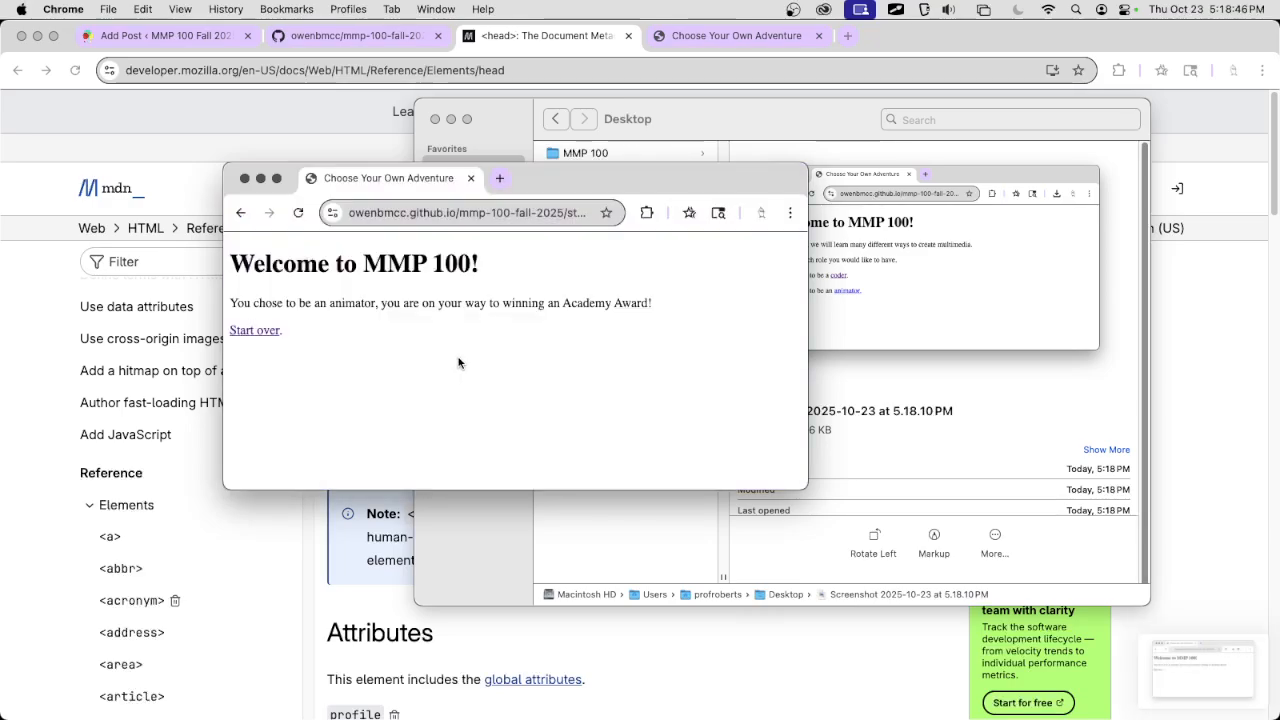
drag(1197, 680, 1275, 682)
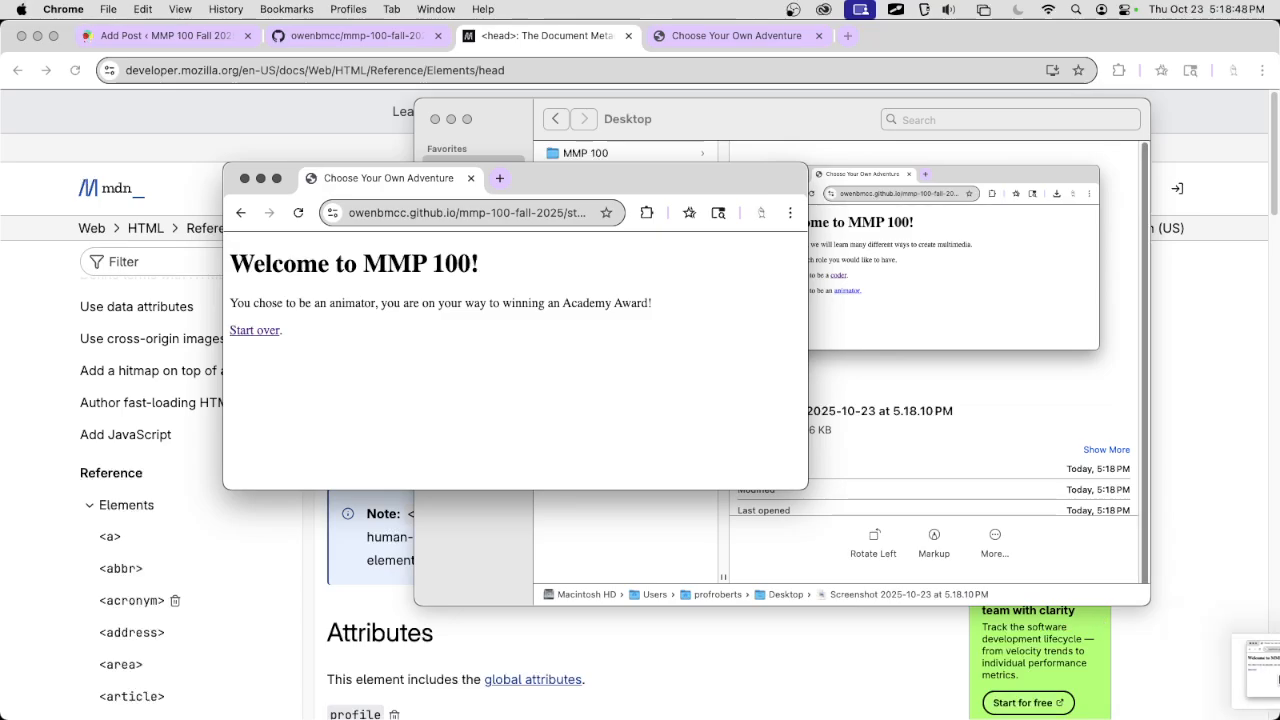
- Switch to Finder and preview the home, coder and animator page screenshots in the Desktop folder
click(678, 534)
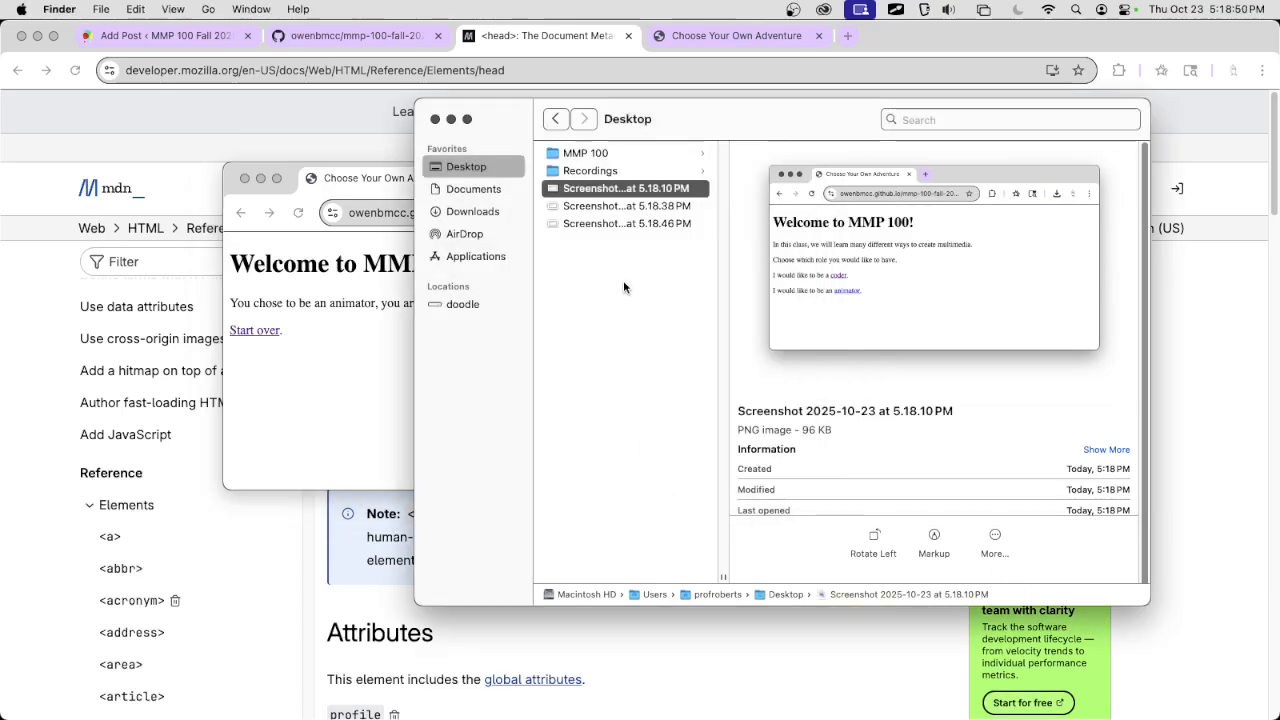
key(space)
key(Down)
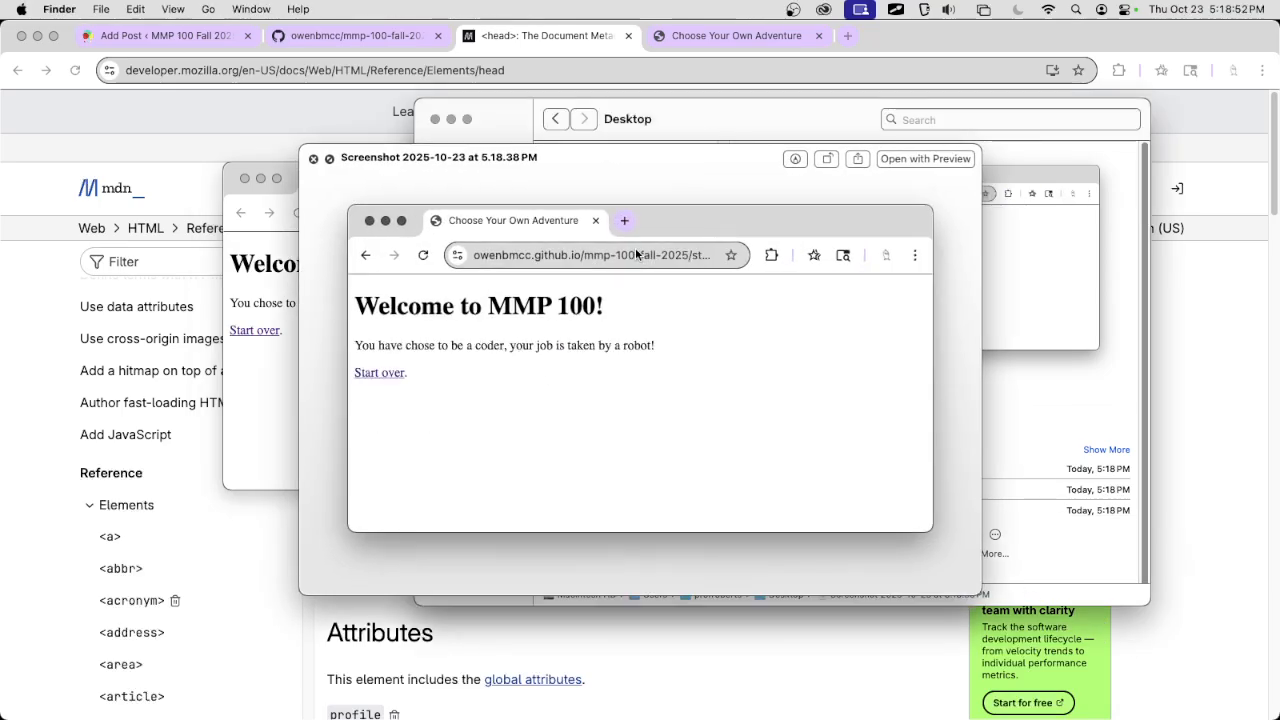
key(Down)
key(space)
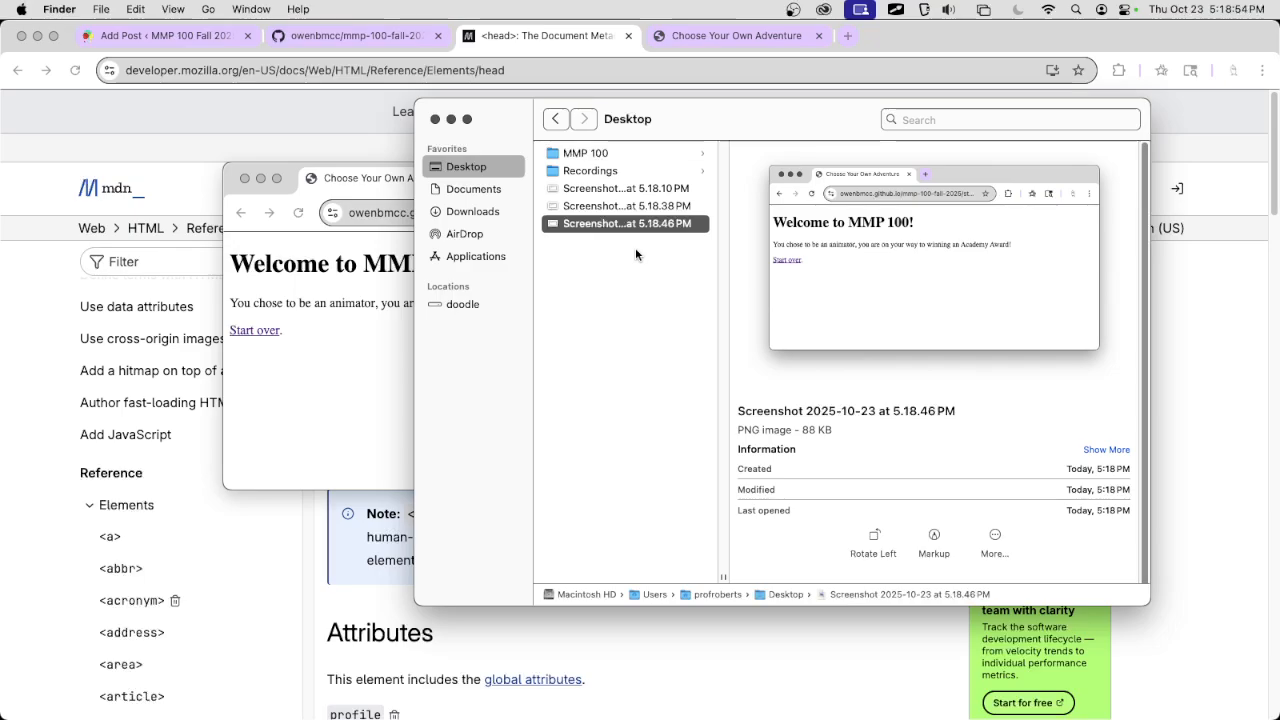
key(ctrl+1)
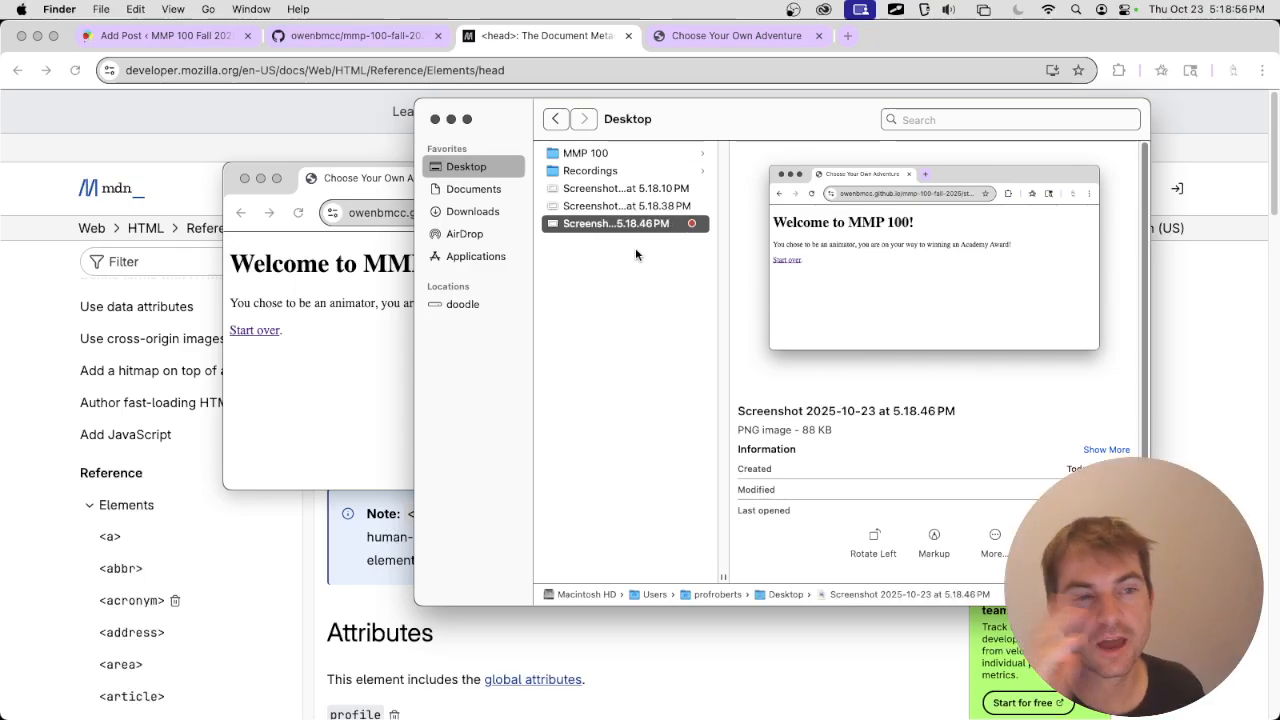
key(Up)
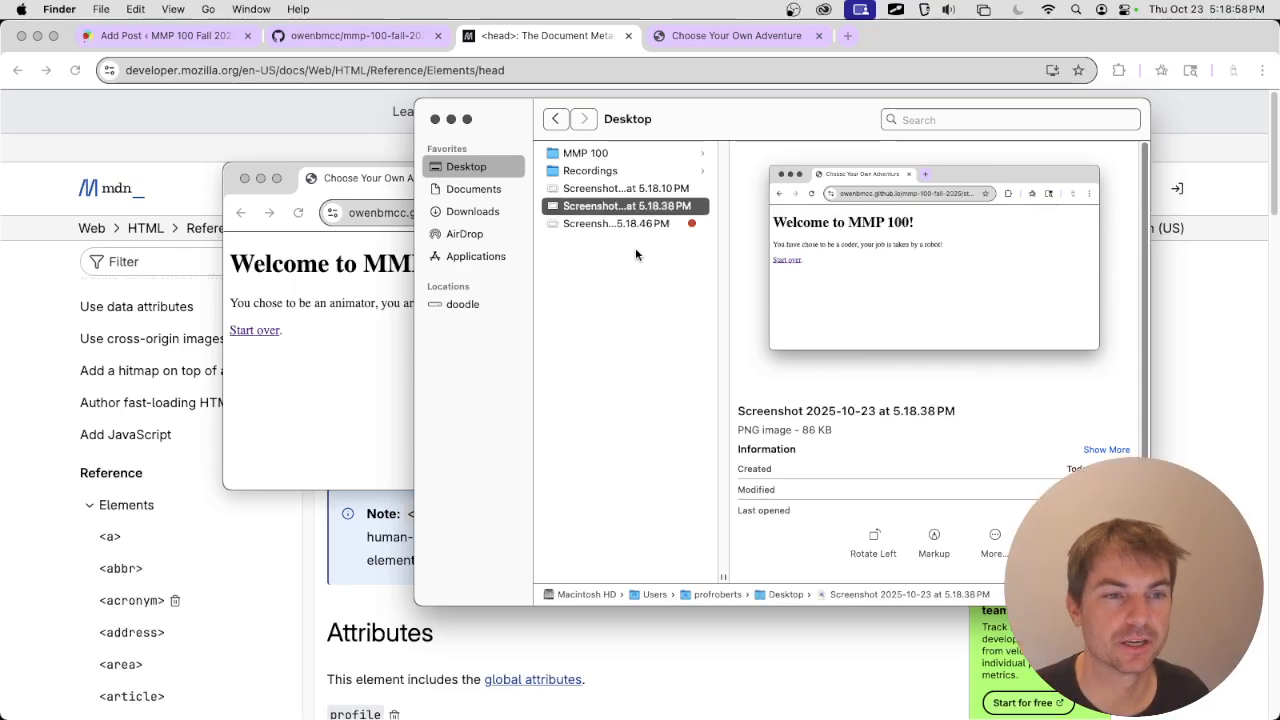
key(Up)
key(space)
key(Down)
key(Down)
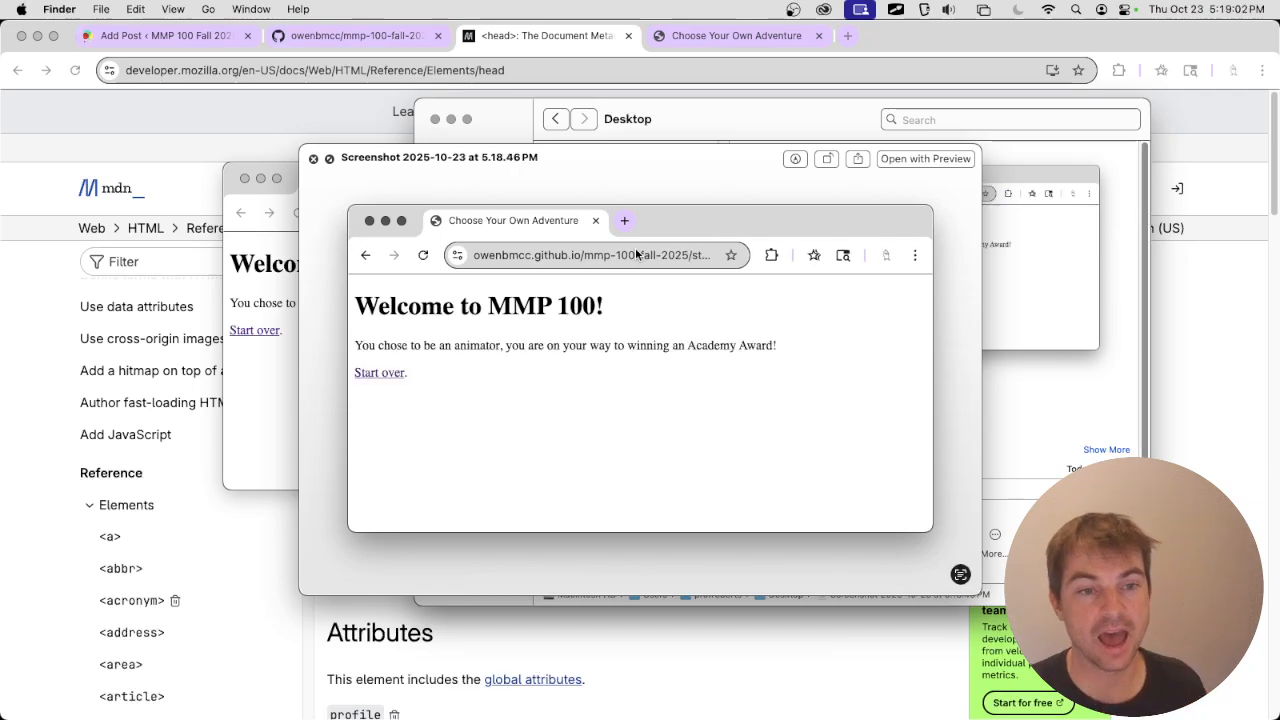
key(Up)
key(Up)
key(space)
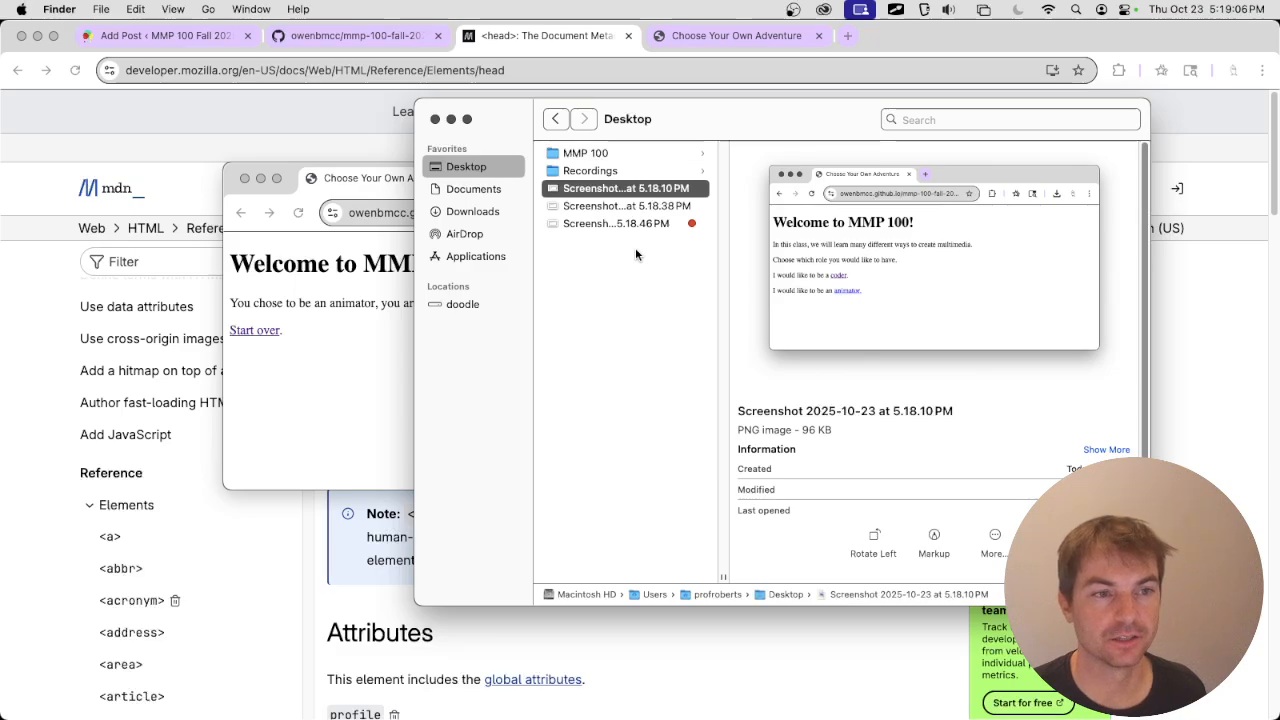
key(space)
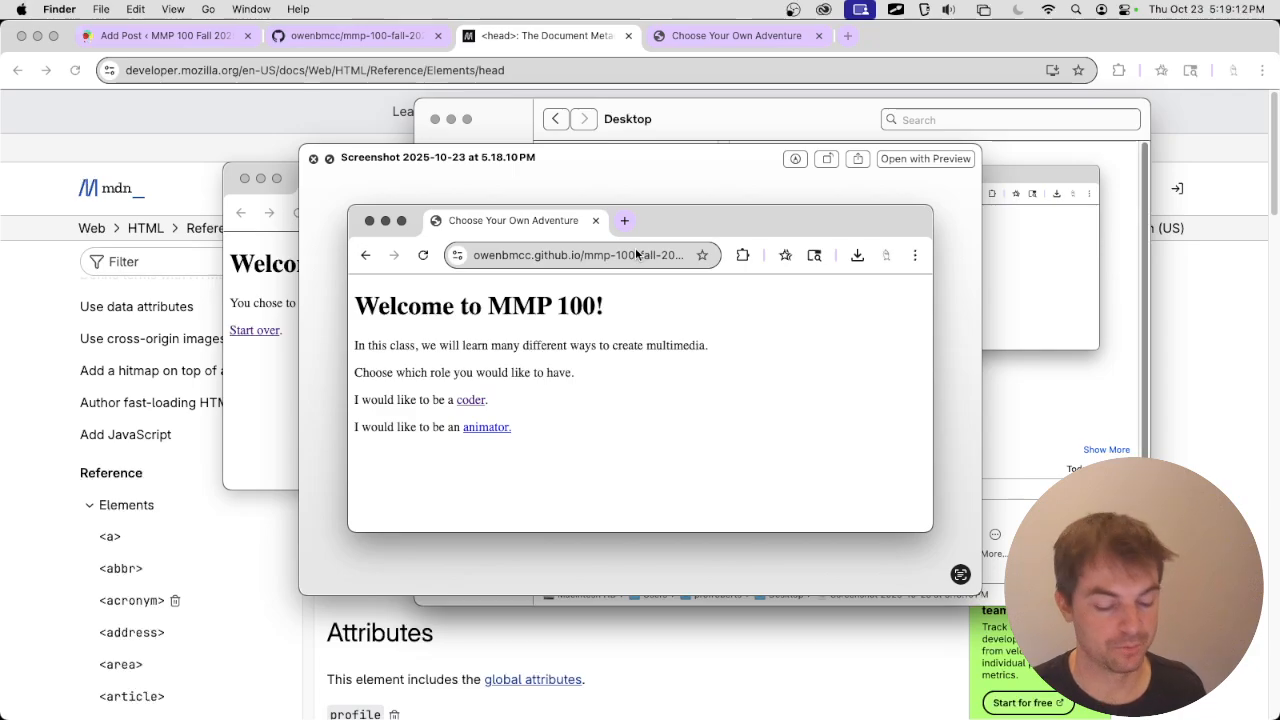
key(space)
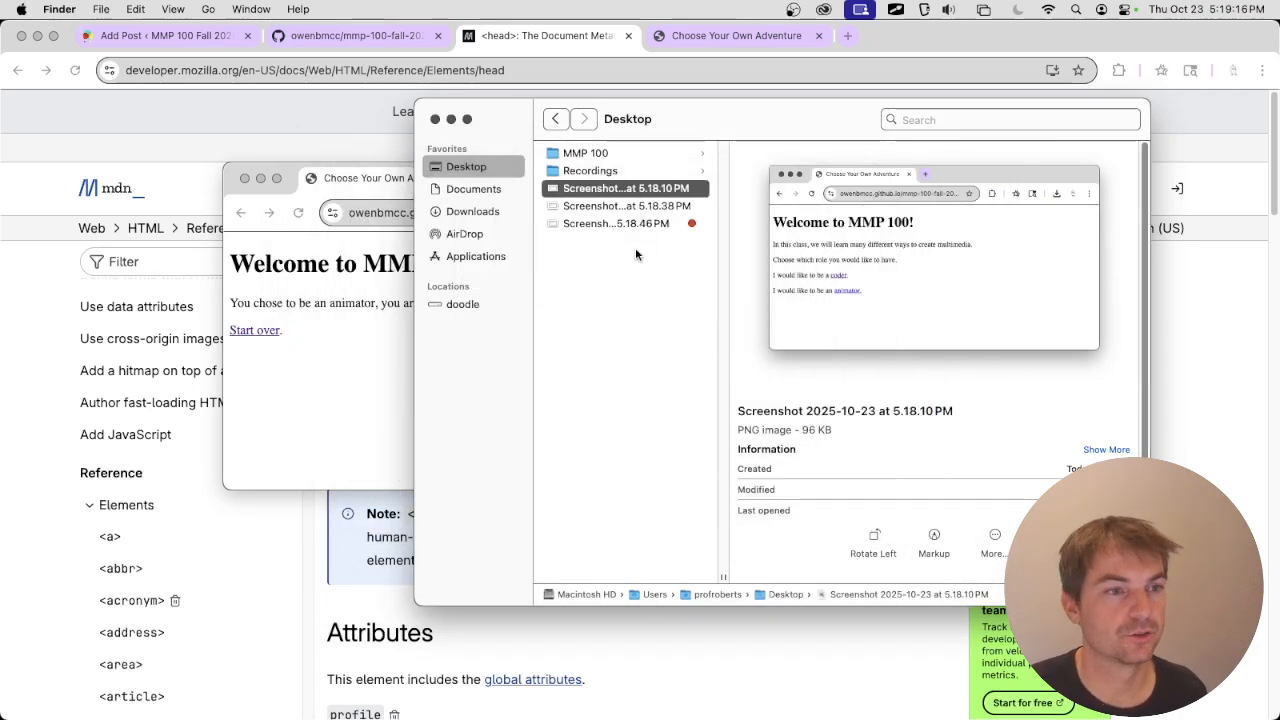
- Merge the small Choose Your Own Adventure window back into the main browser window and preview the home page screenshot in Finder
click(352, 338)
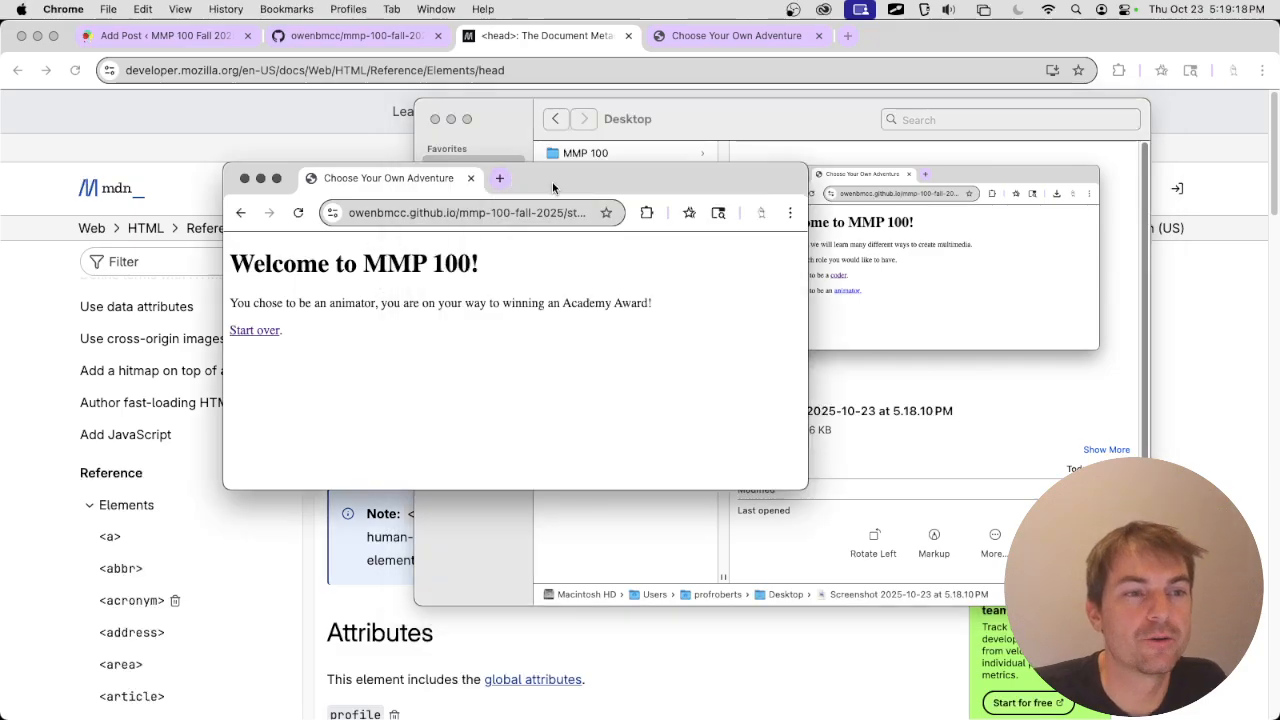
drag(552, 188, 520, 45)
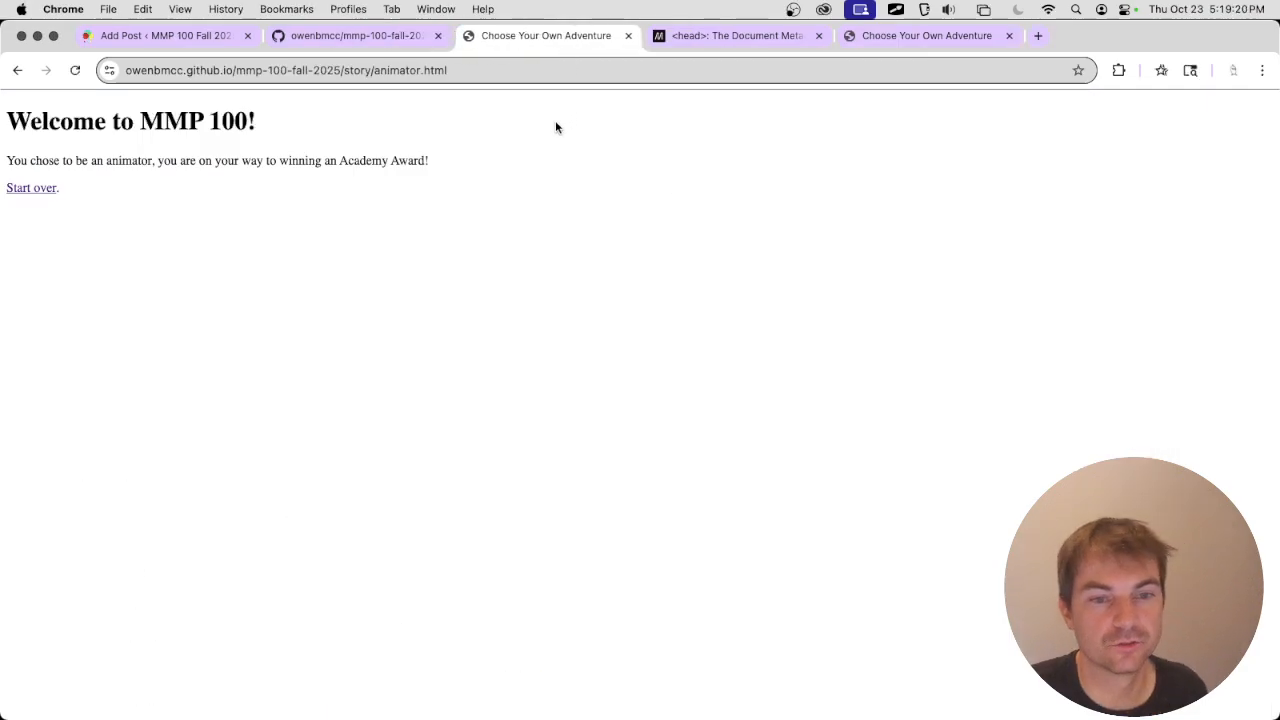
key(super+Tab)
key(space)
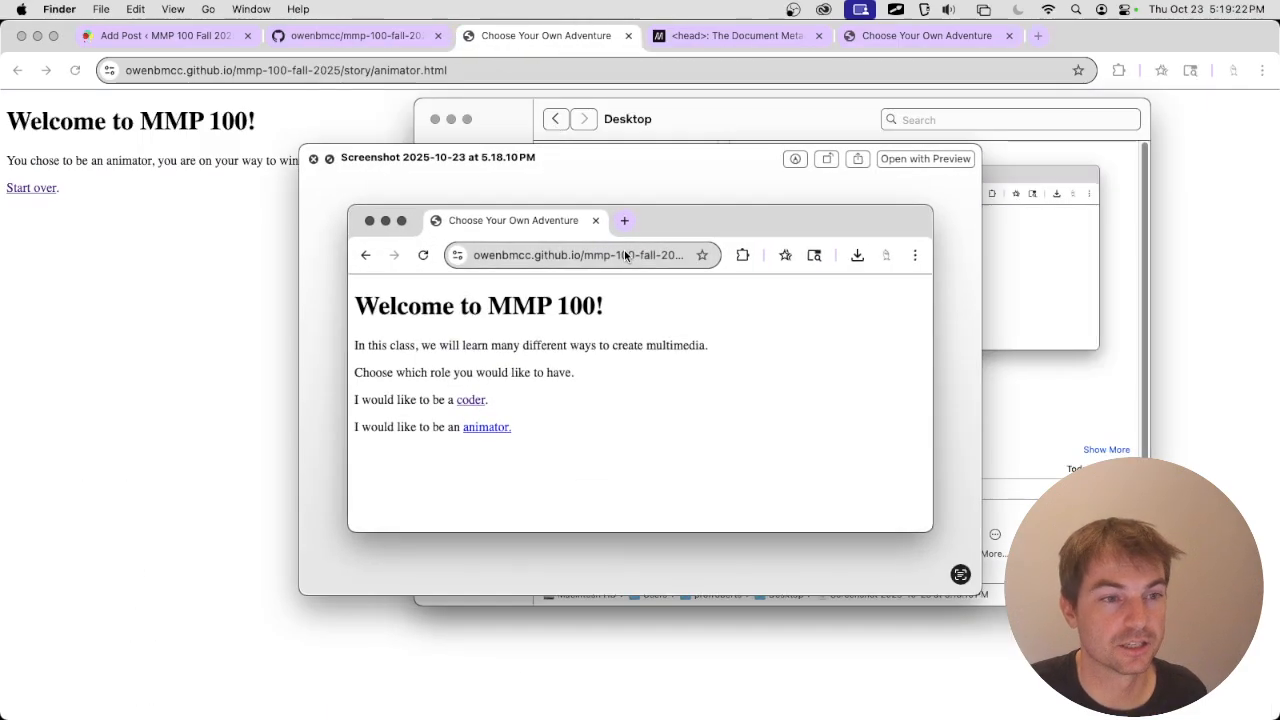
key(space)
- Insert the home, coder and animator page screenshots from the Desktop folder, in that order, into the Website first draft post
click(178, 40)
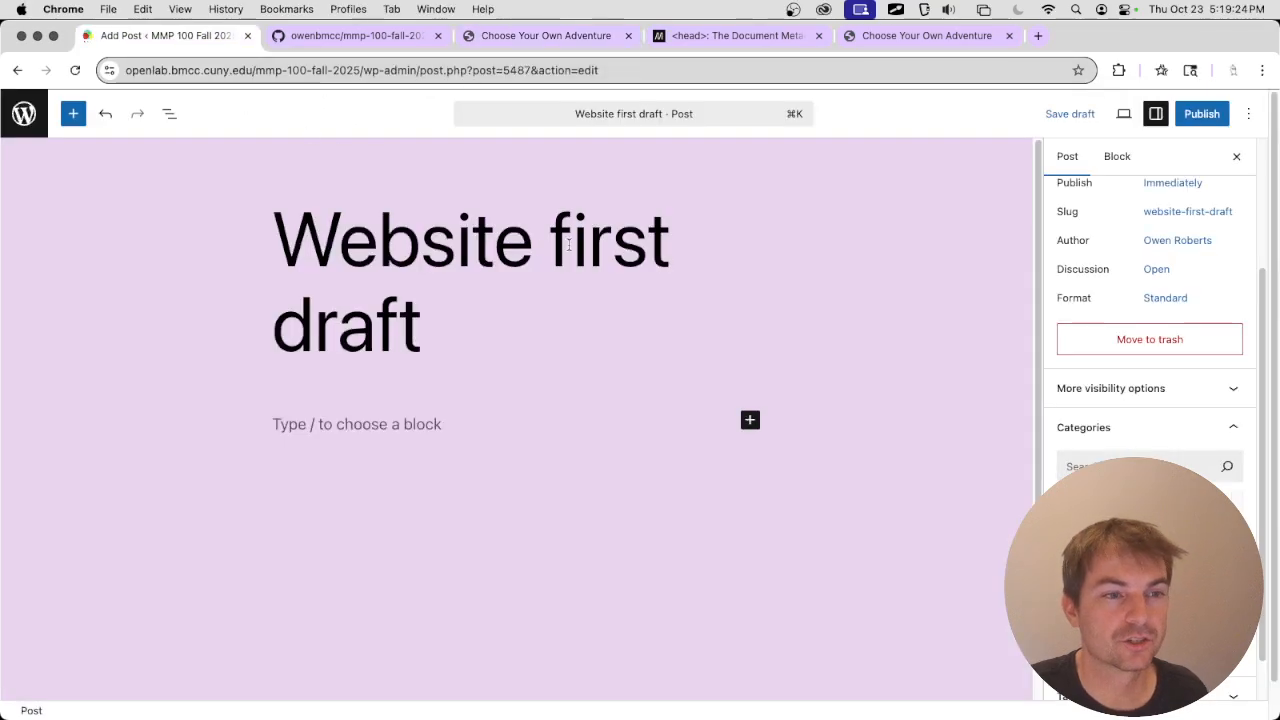
key(super+Tab)
drag(590, 190, 765, 380)
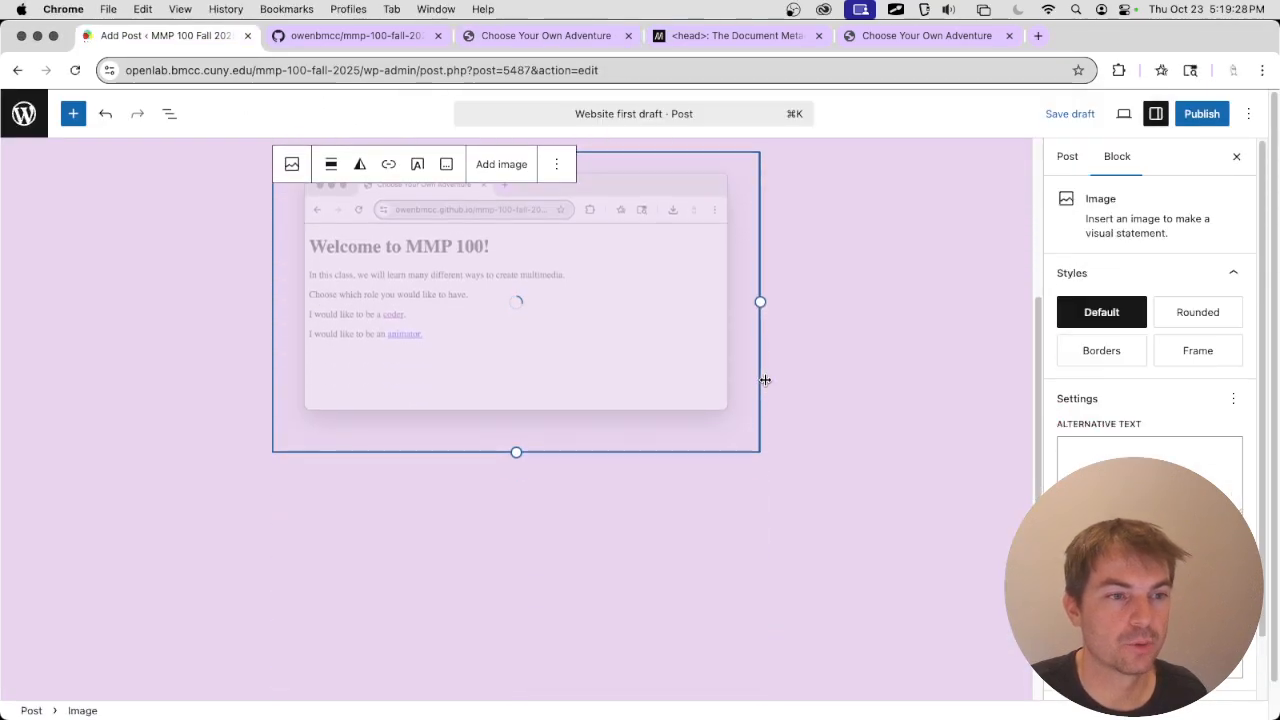
key(super+Tab)
click(658, 207)
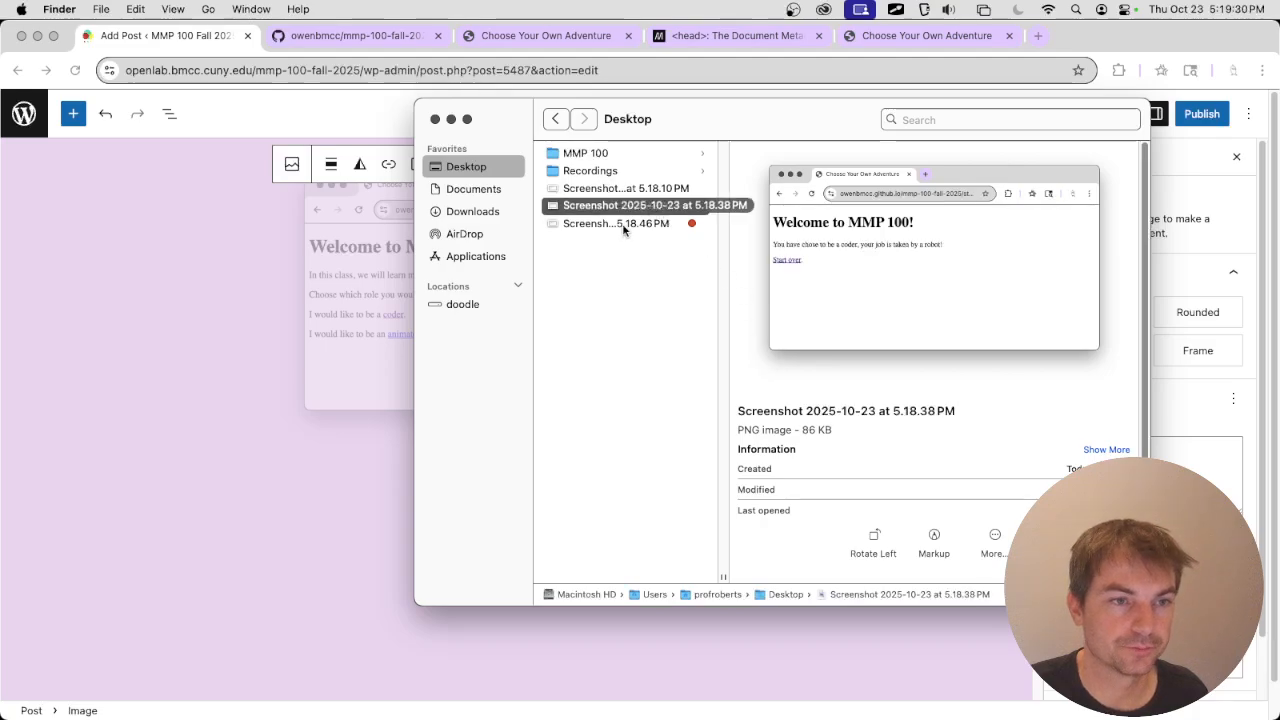
drag(623, 229, 386, 508)
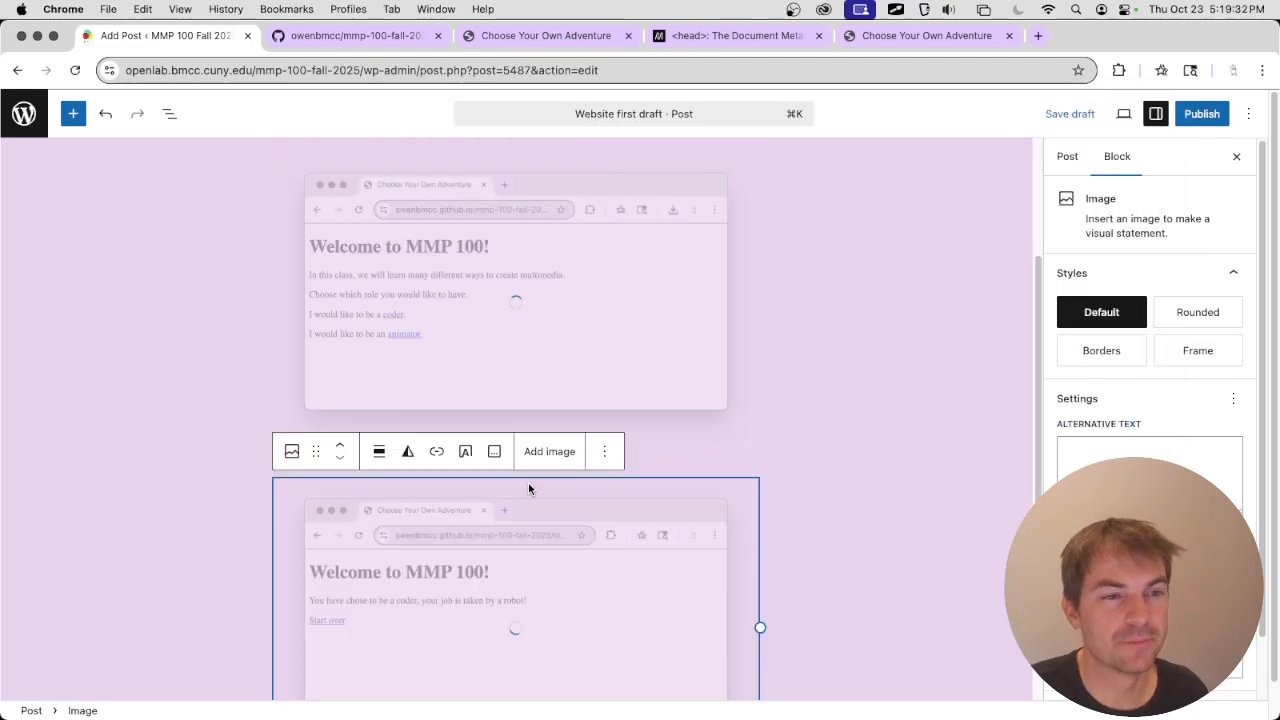
key(super+Tab)
drag(600, 236, 396, 403)
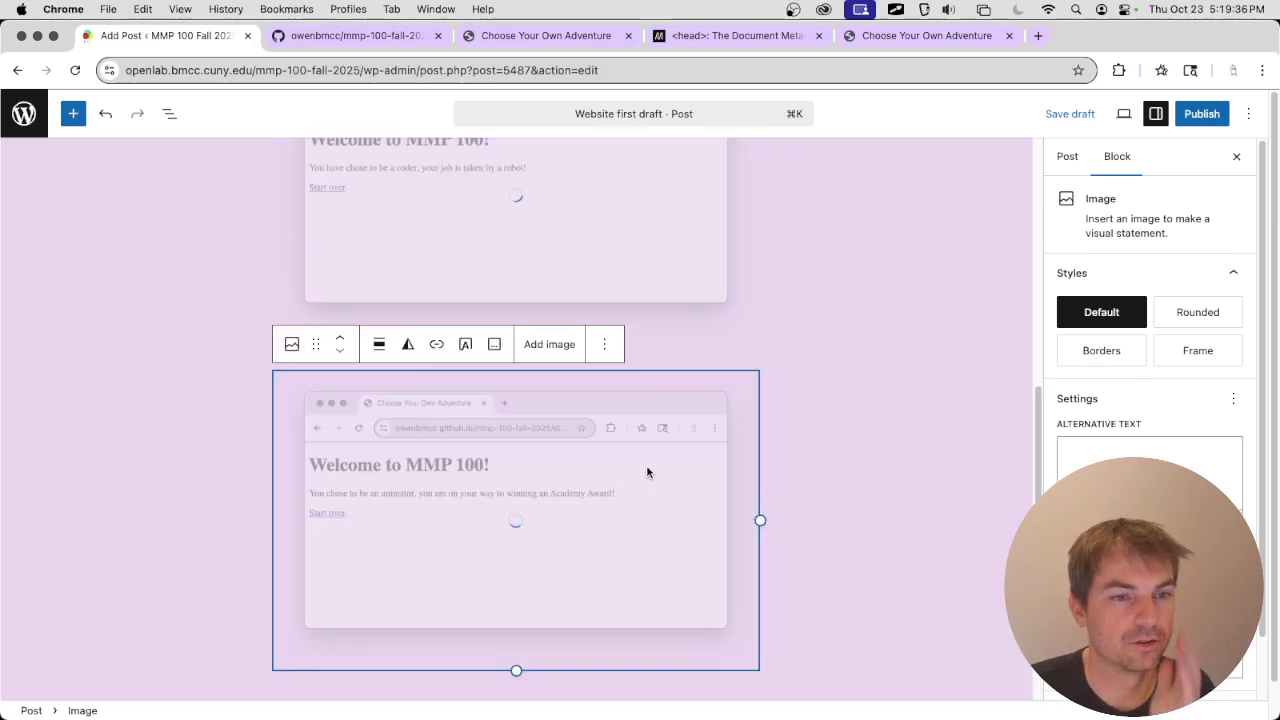
- Start a paragraph below the three screenshots with the sentence "Here is my website draft."
click(834, 313)
scroll(831, 334, up, 5)
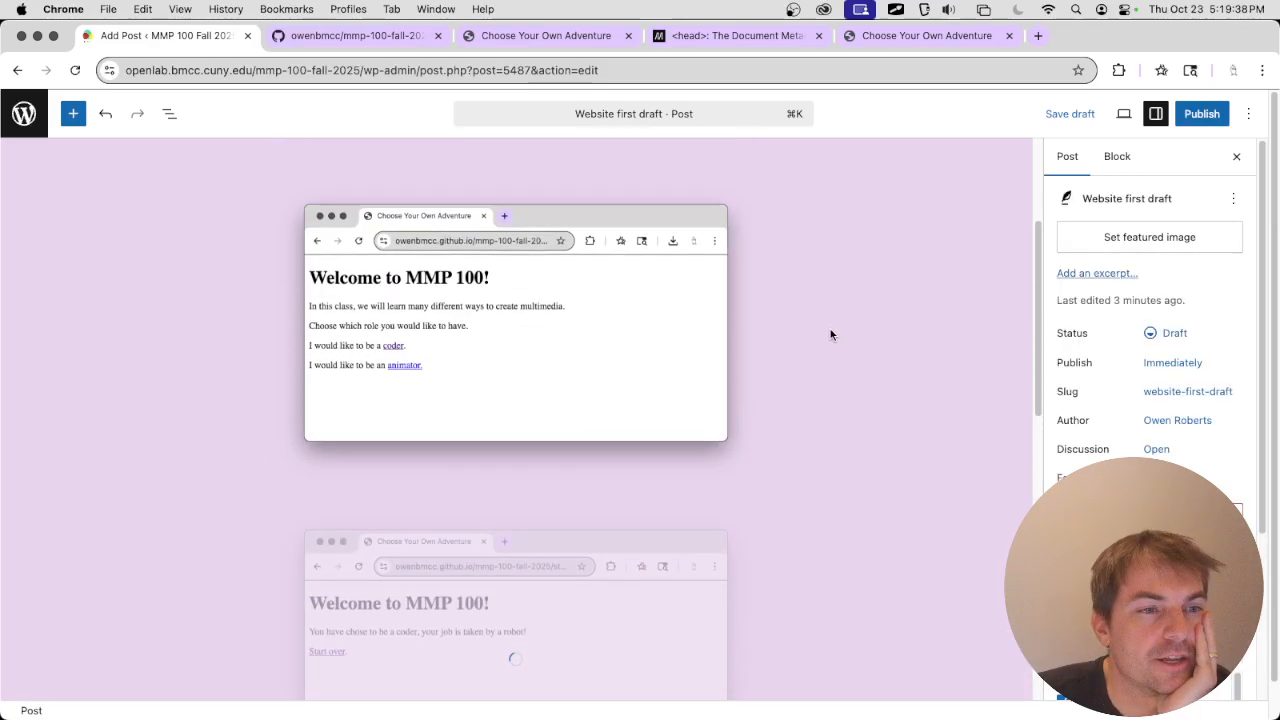
scroll(830, 334, up, 5)
scroll(828, 334, down, 5)
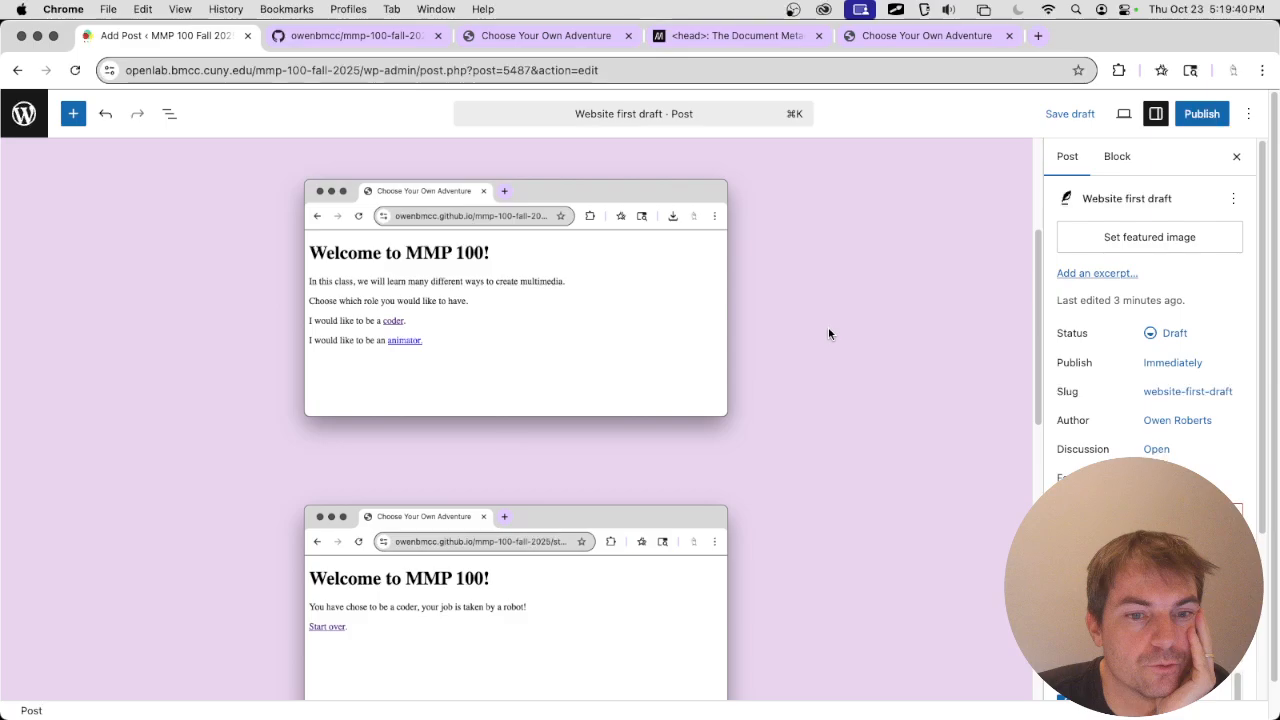
scroll(828, 334, down, 10)
click(681, 421)
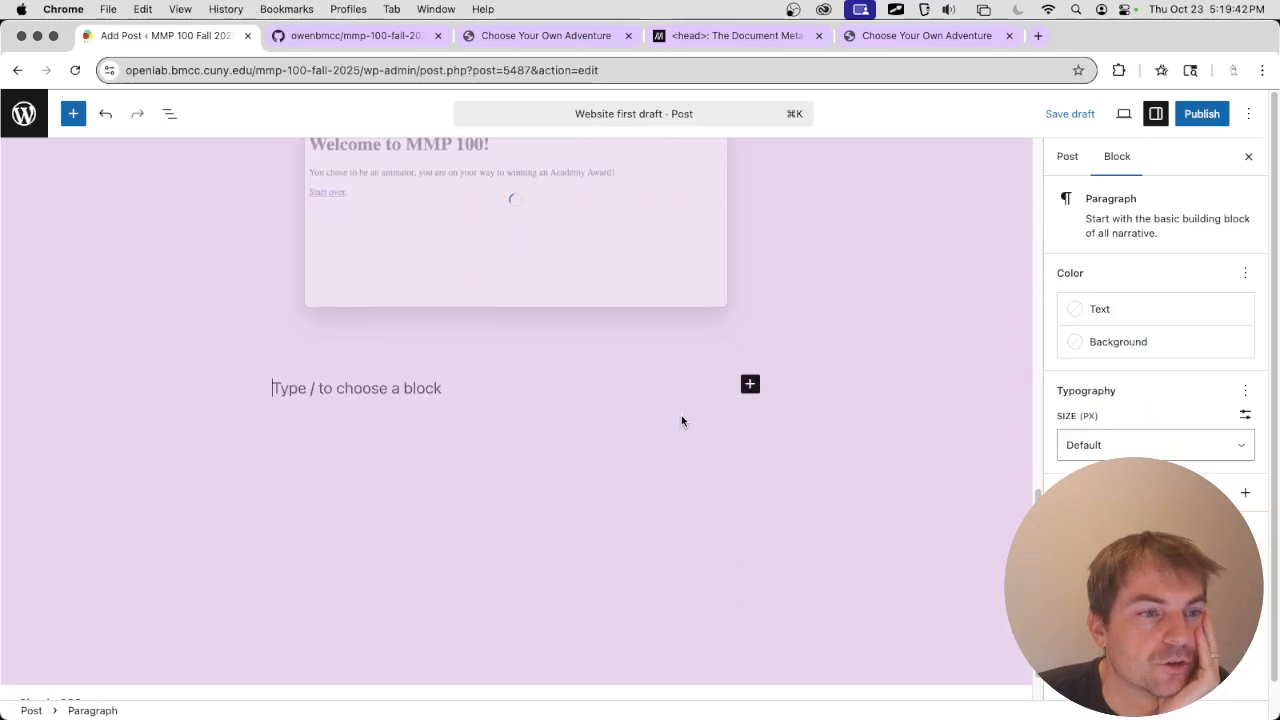
key(super+v)
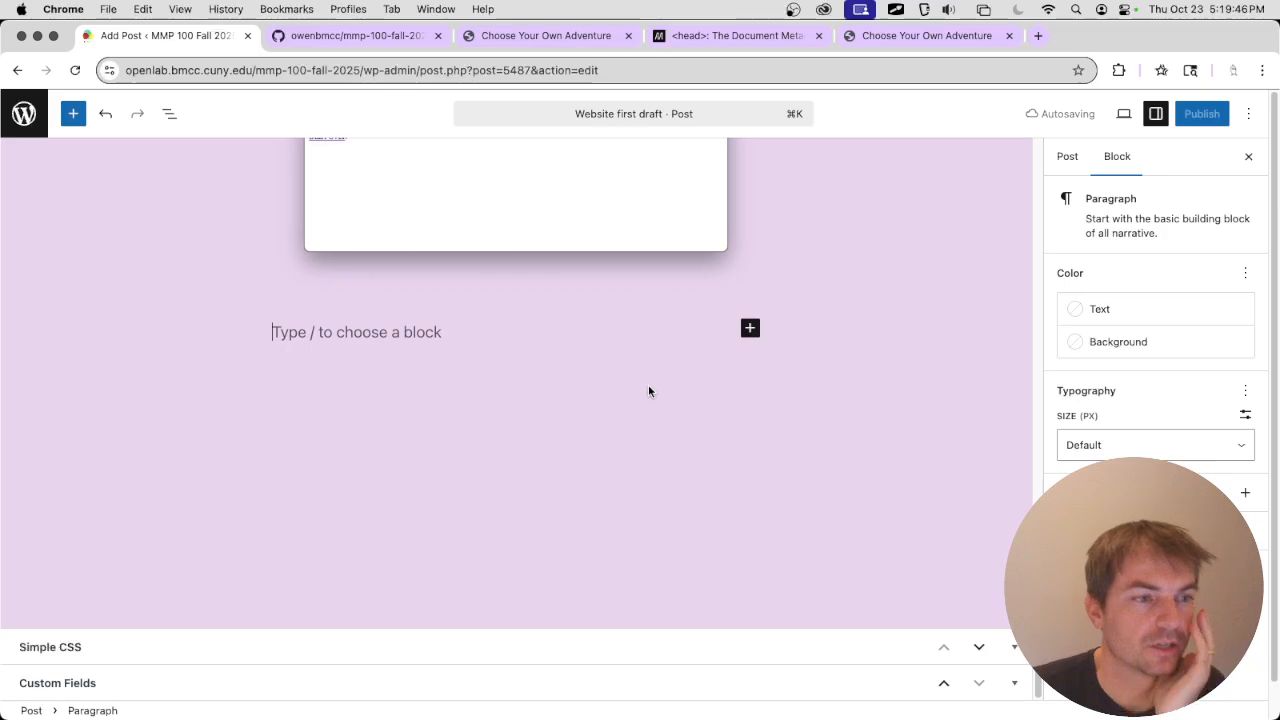
text(Here is my w)
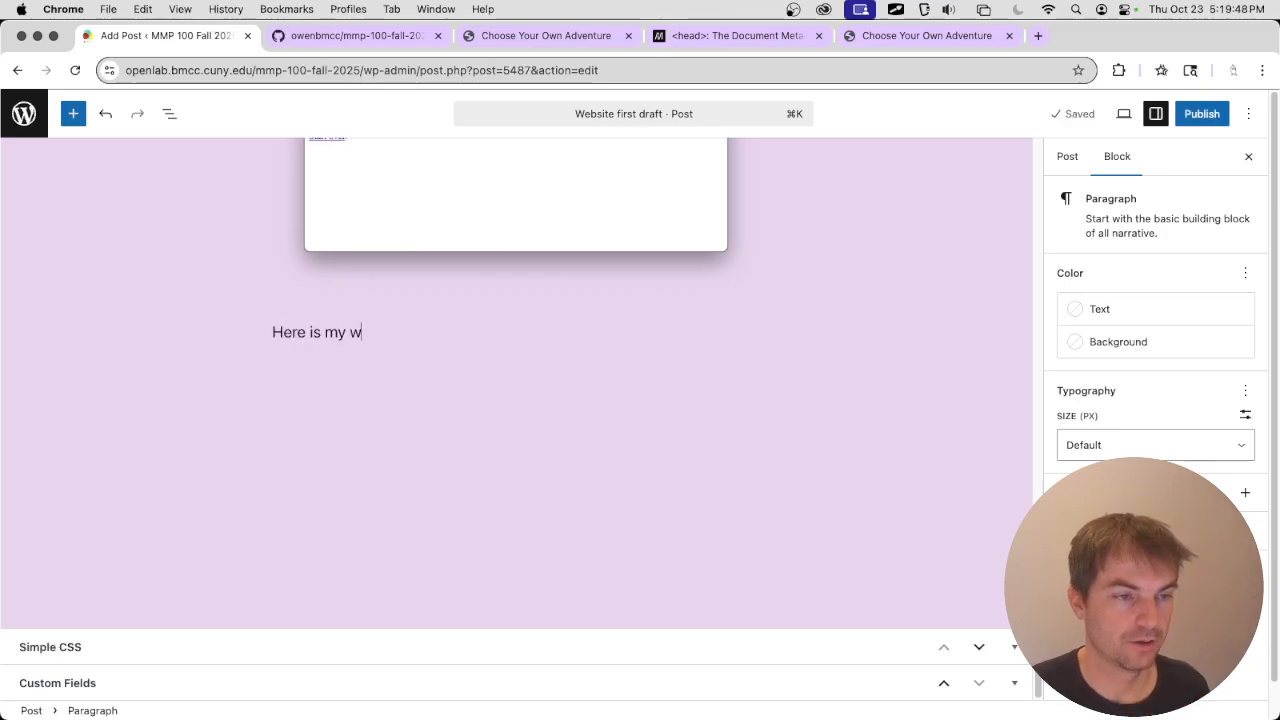
text(ebsite draft. )
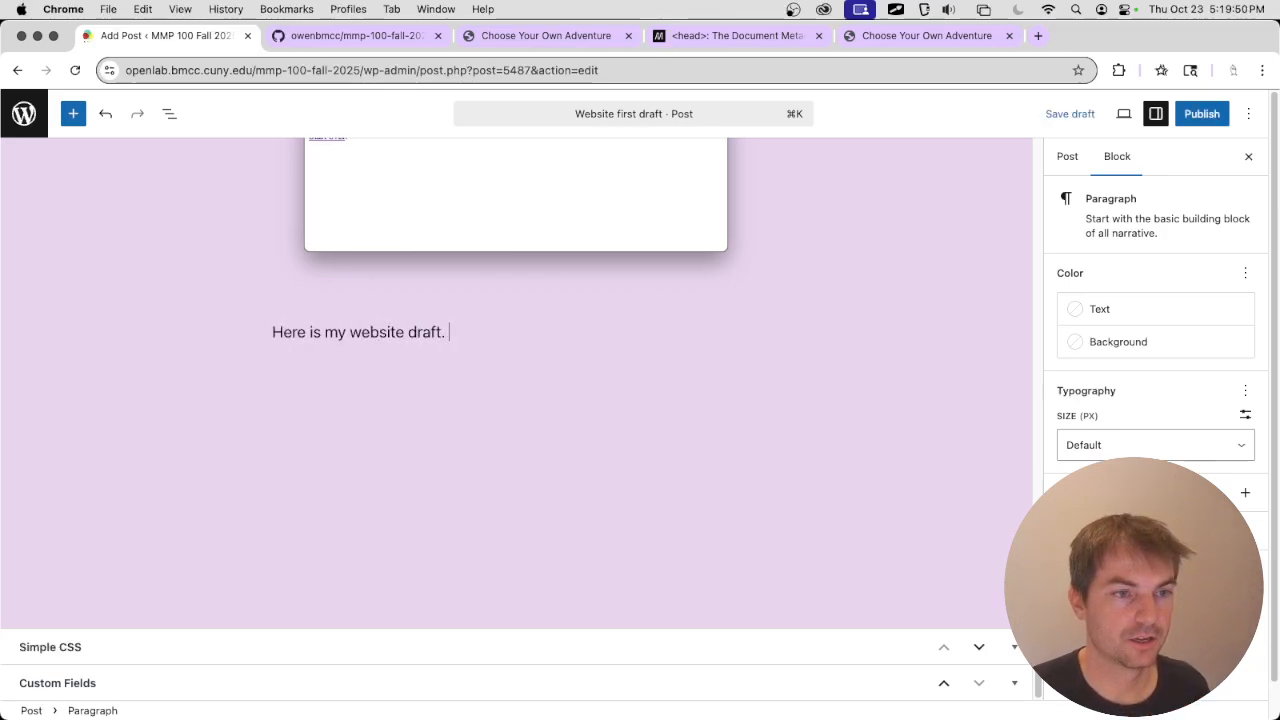
- Continue the paragraph with "I am telling a story about the MMP 100 course and choosing what type of multimedia you want to create."
text(I am telling a sh)
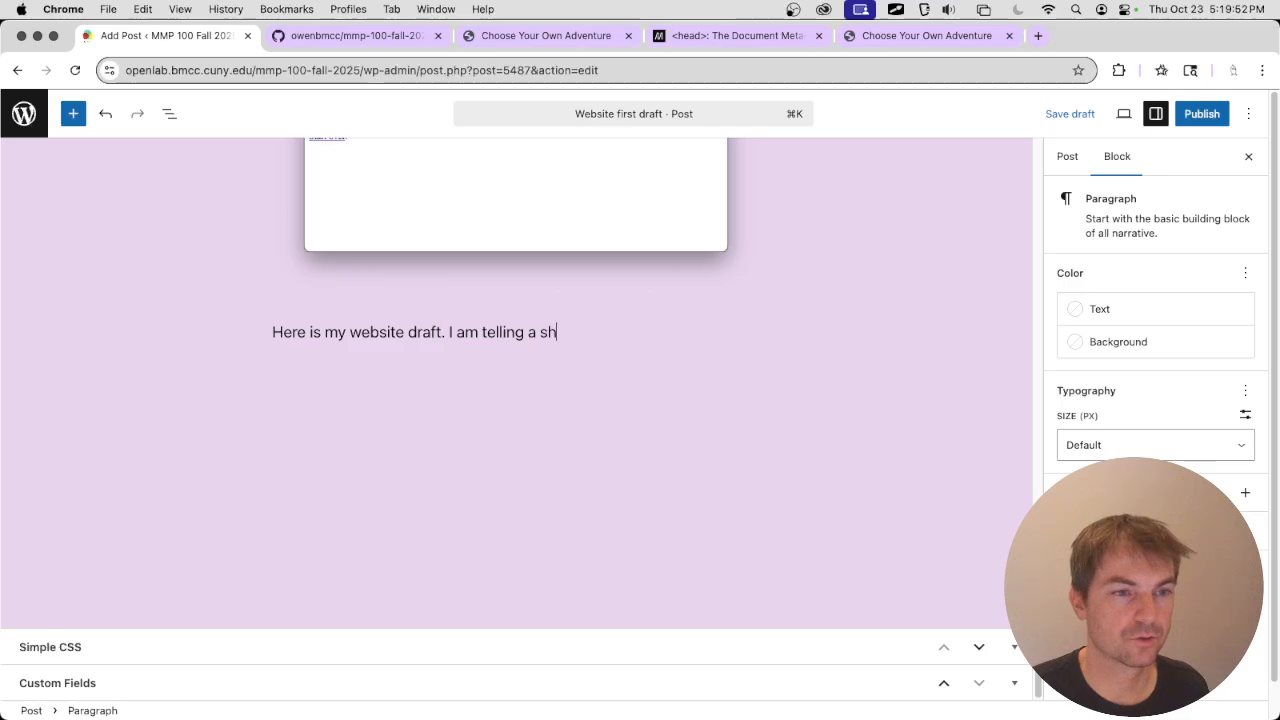
key(BackSpace)
text(tory about the )
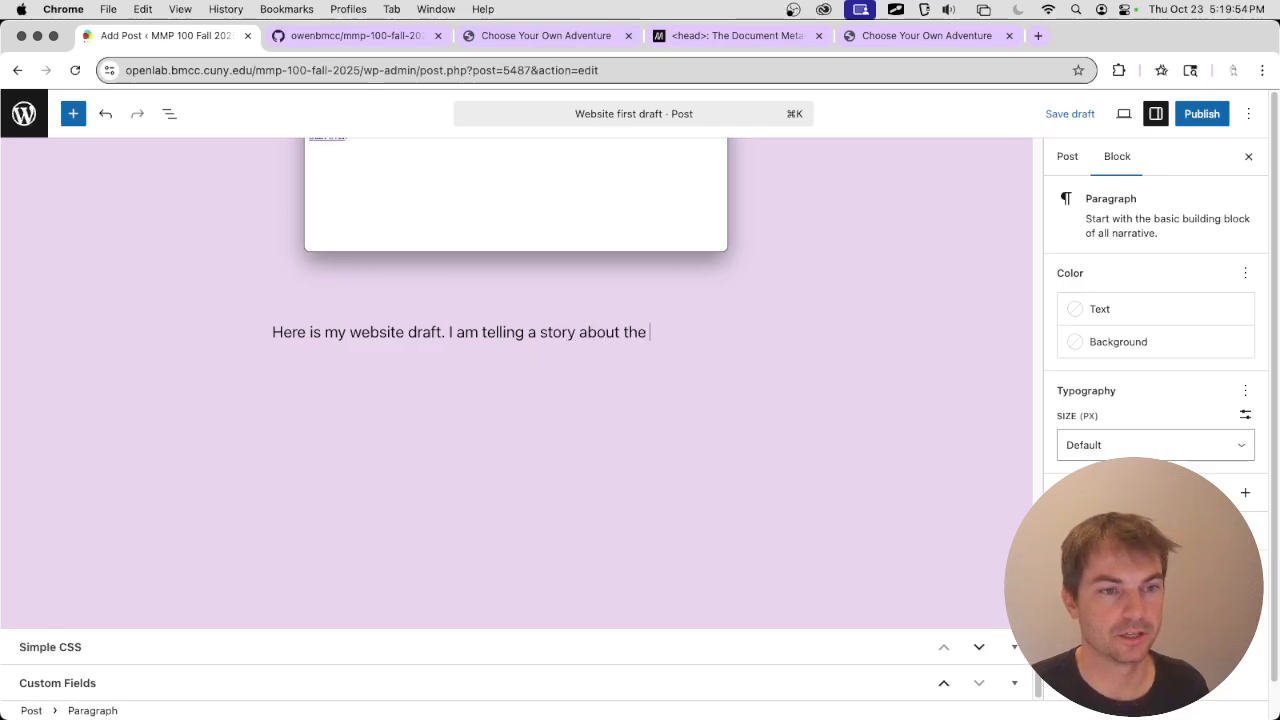
text(MMP 100 course)
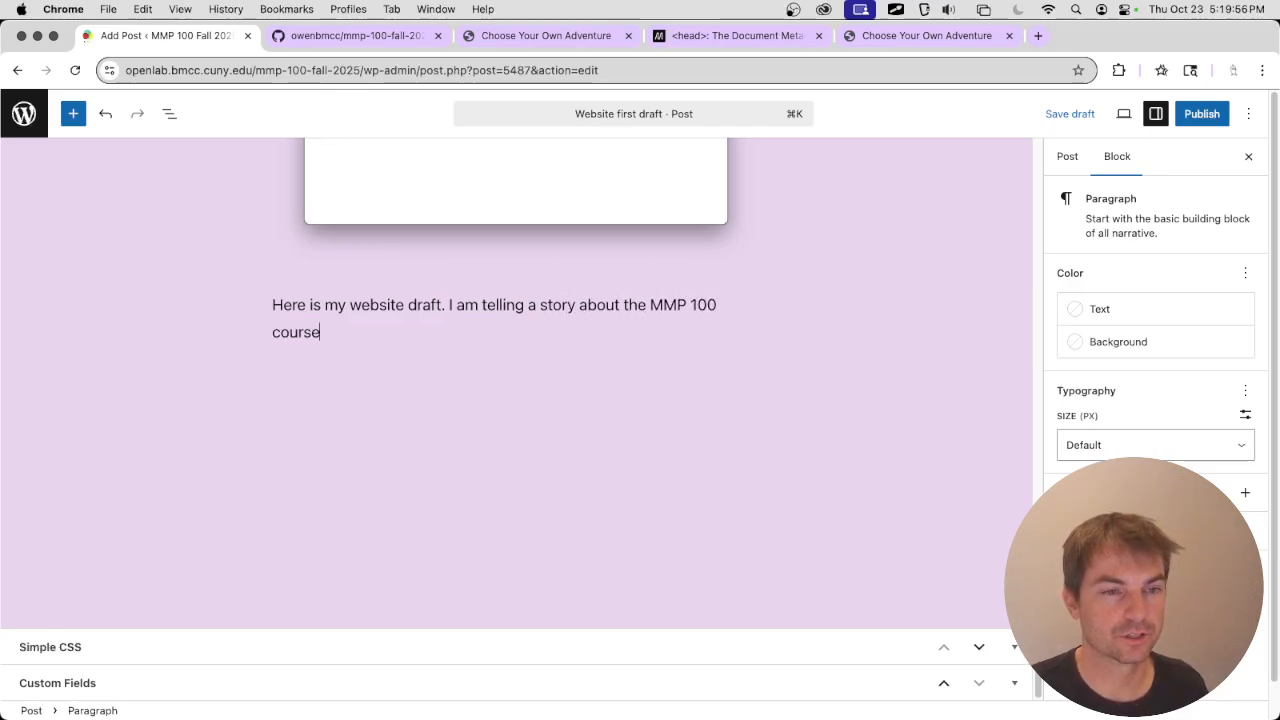
text( and choosing what )
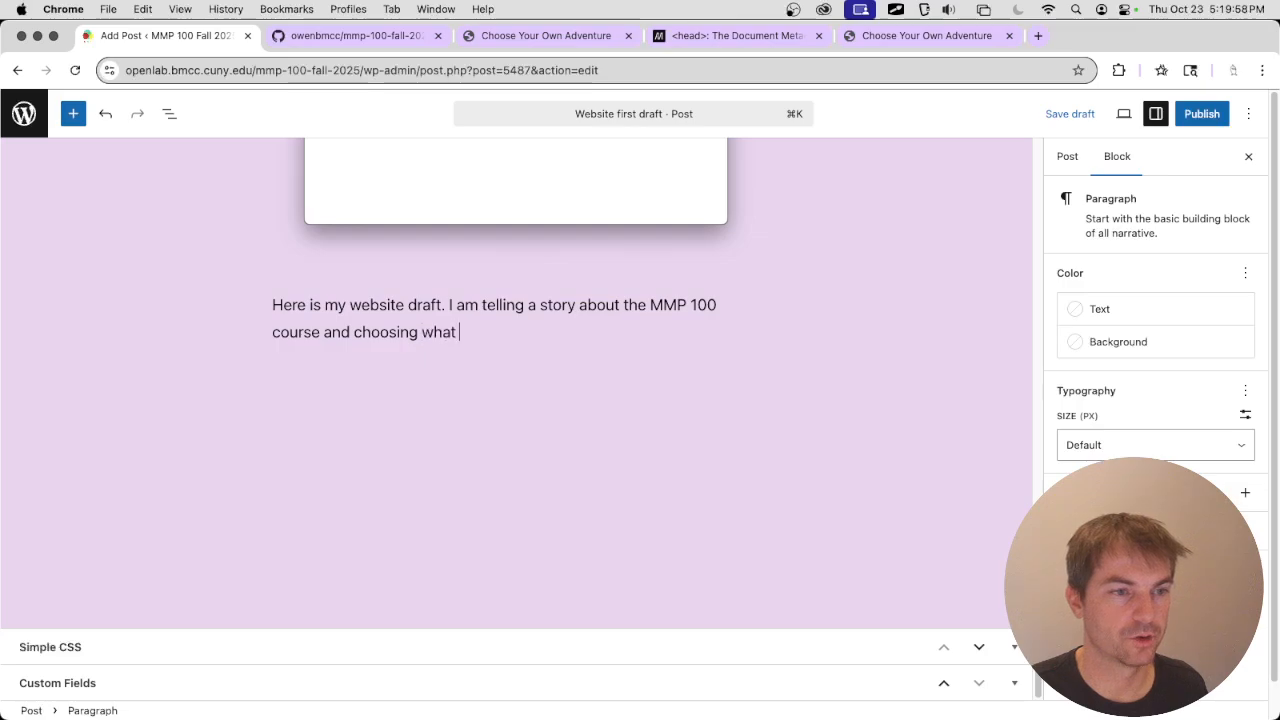
text(type of multimed)
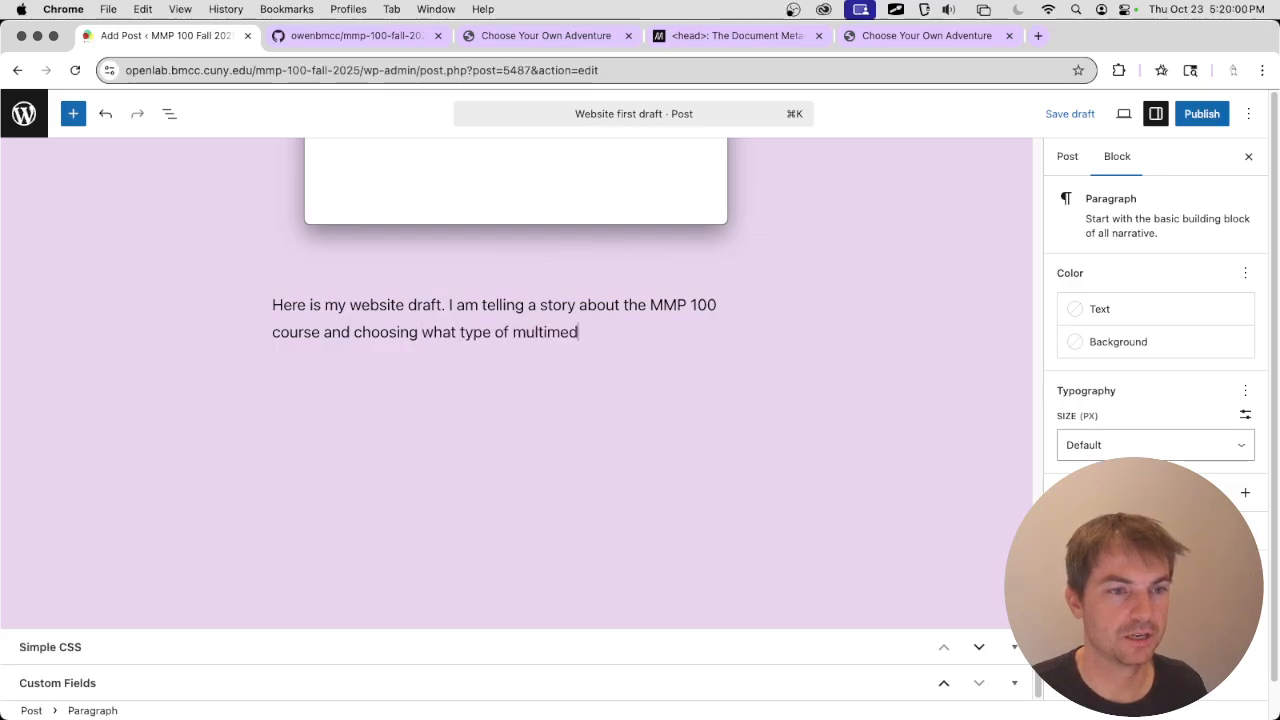
text(ia you want to create.)
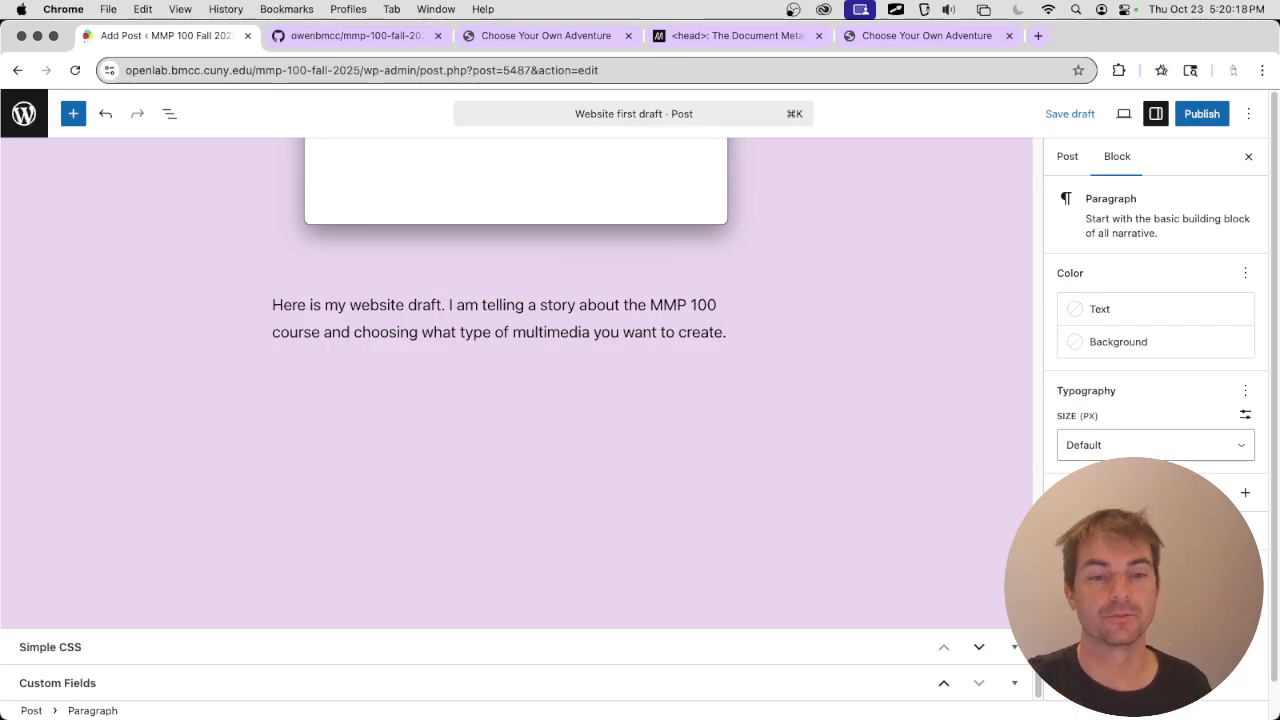
key(Return)
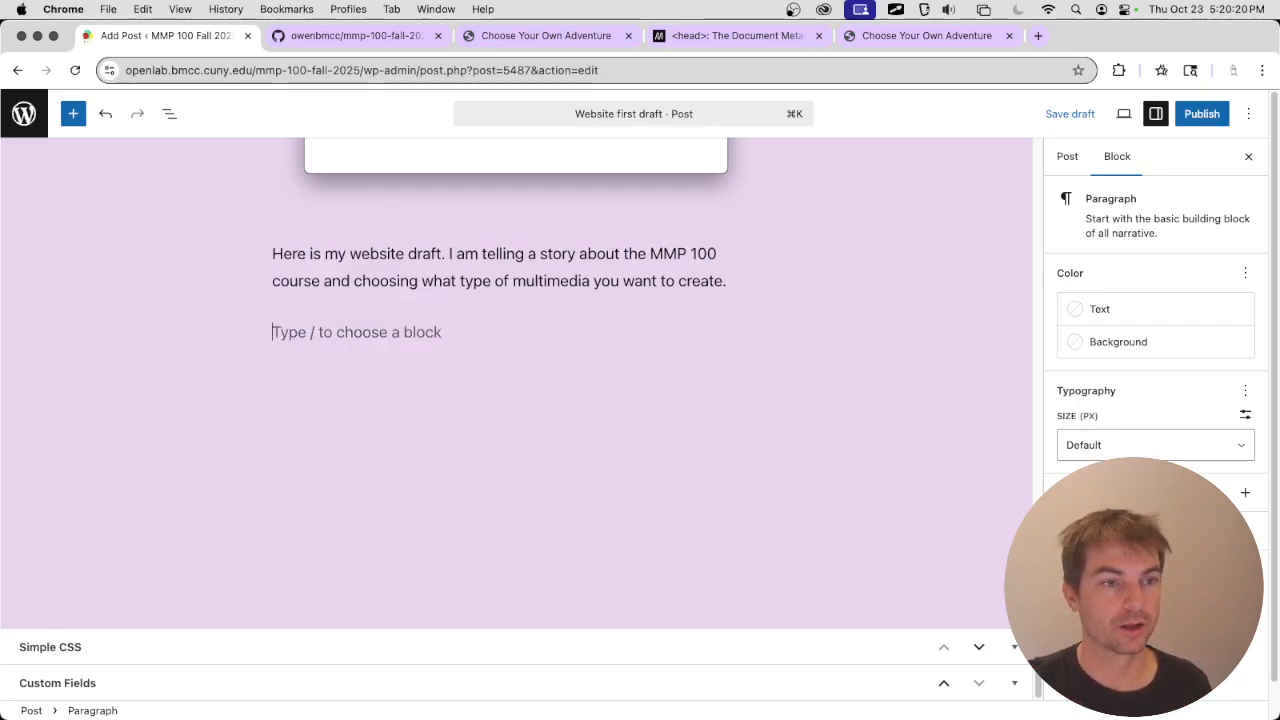
- Go back to the home page of the published story site and copy its index.html address
scroll(649, 390, up, 10)
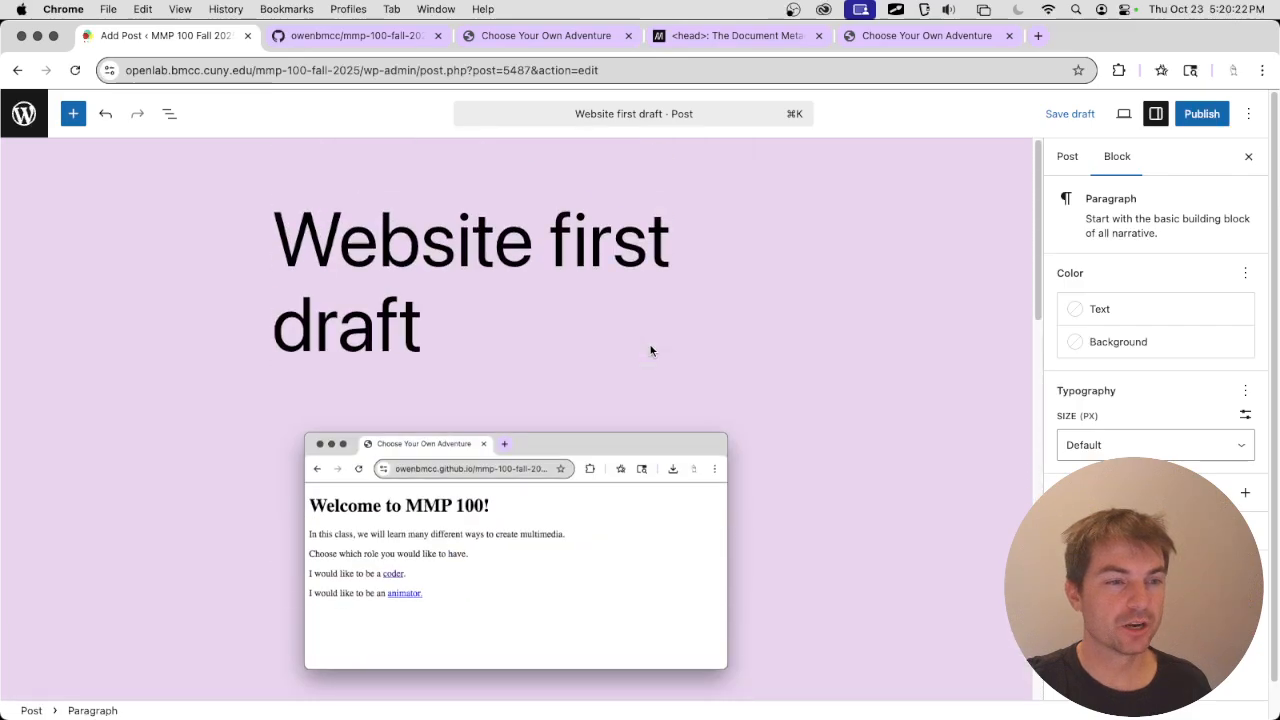
scroll(650, 350, down, 5)
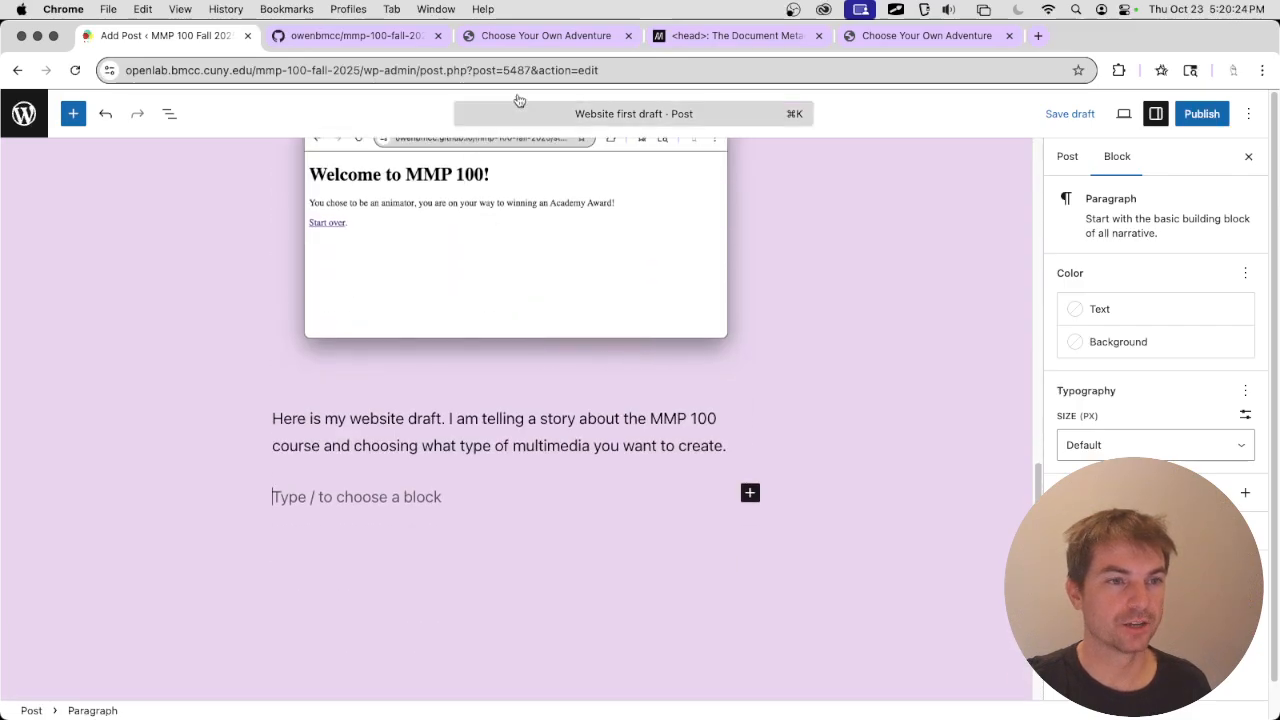
click(538, 38)
click(340, 70)
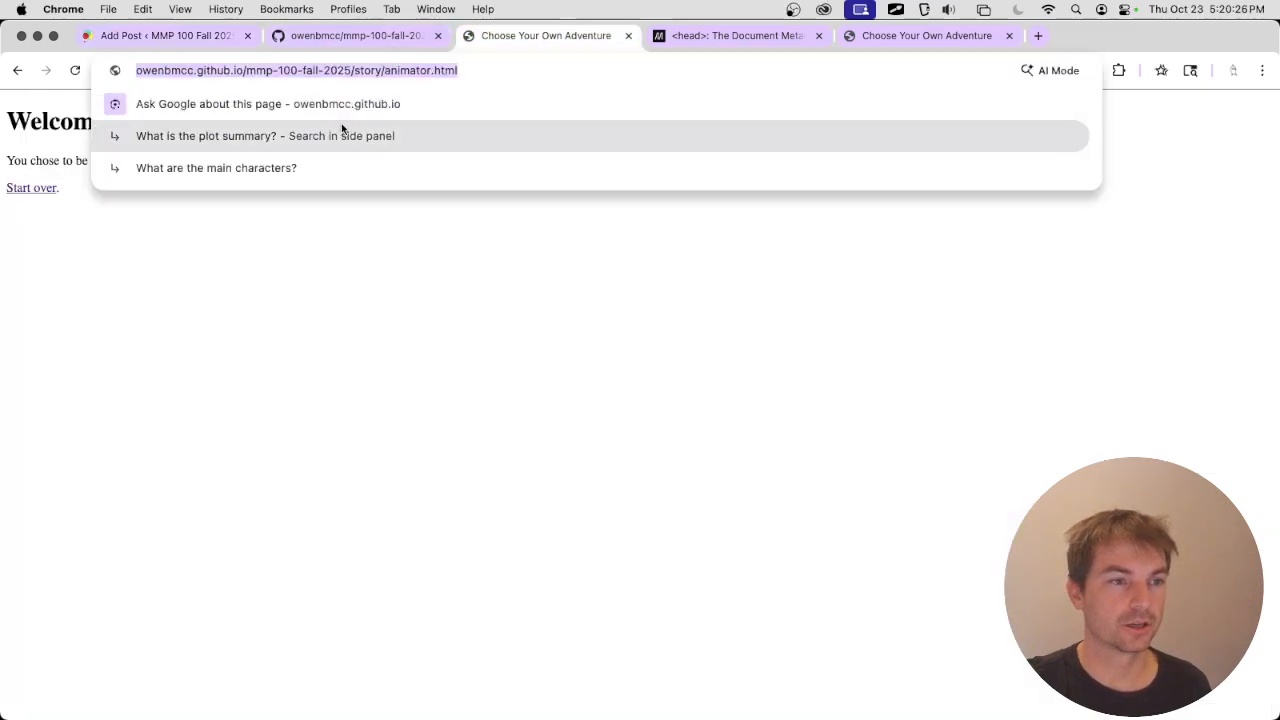
click(19, 241)
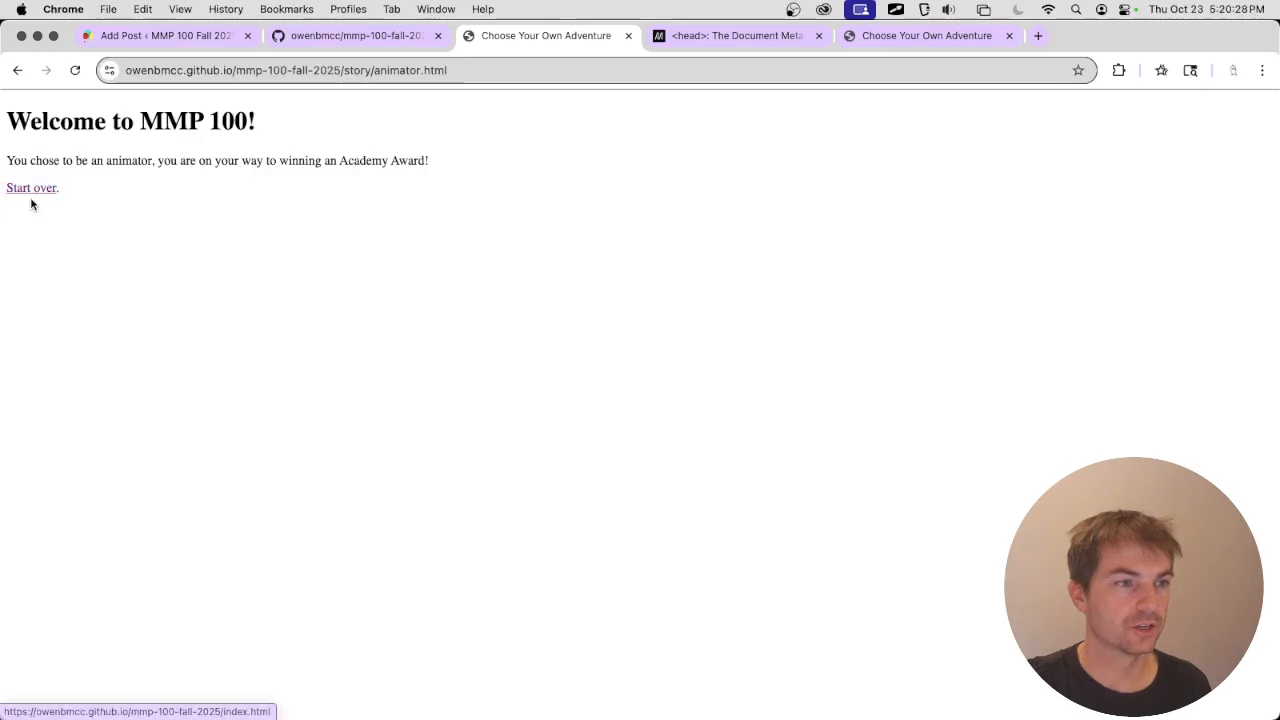
click(30, 192)
click(143, 70)
key(cmd+c)
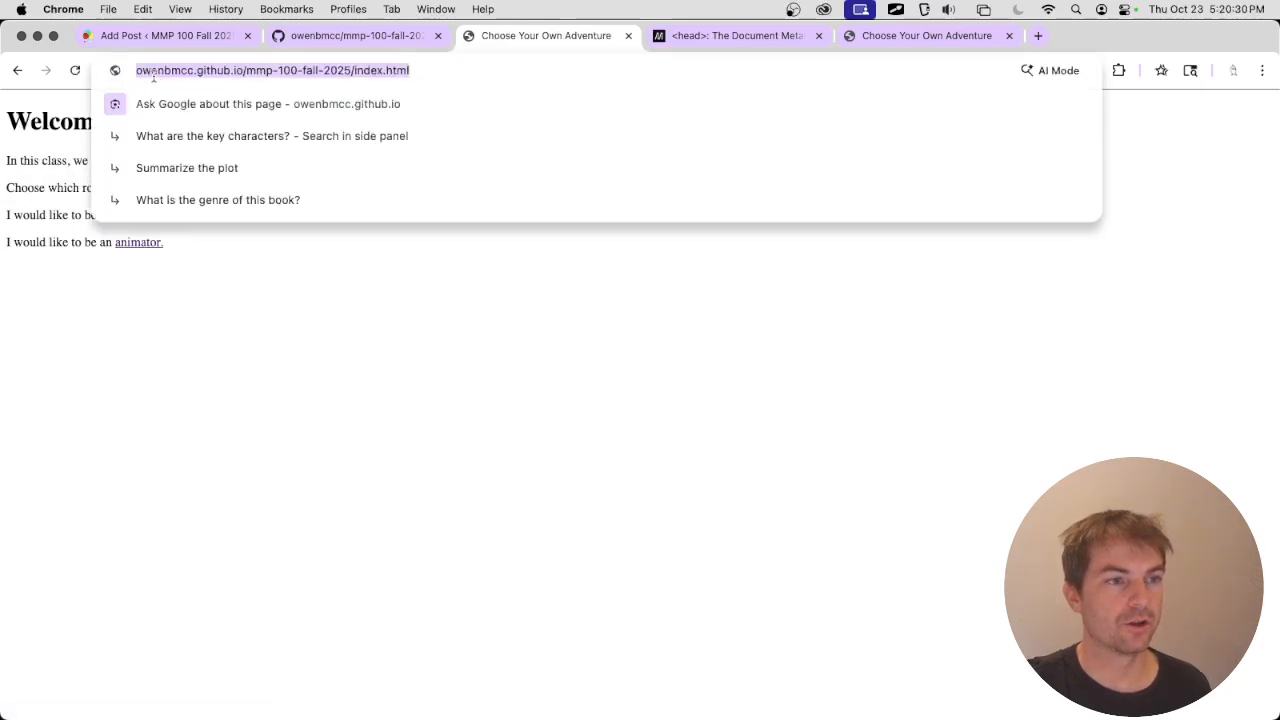
- In the post's empty last paragraph, write "Here's the website:" followed by the copied home page address
click(131, 36)
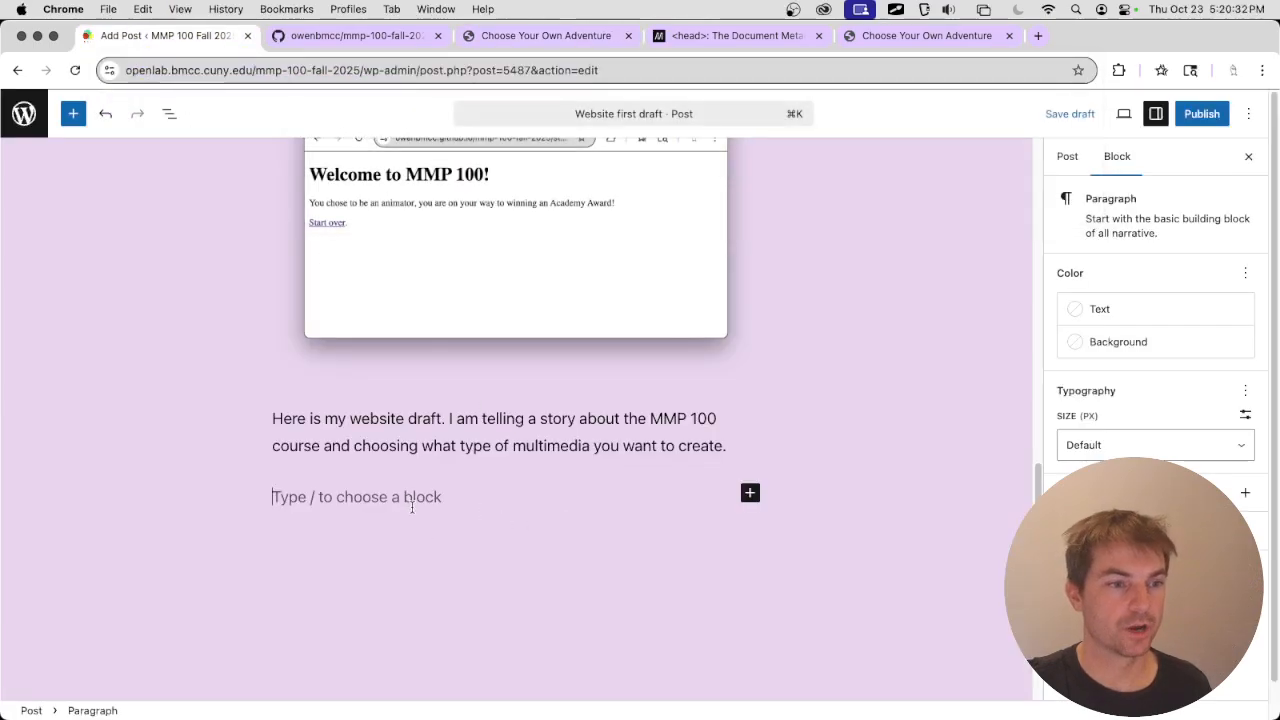
text(Here's a)
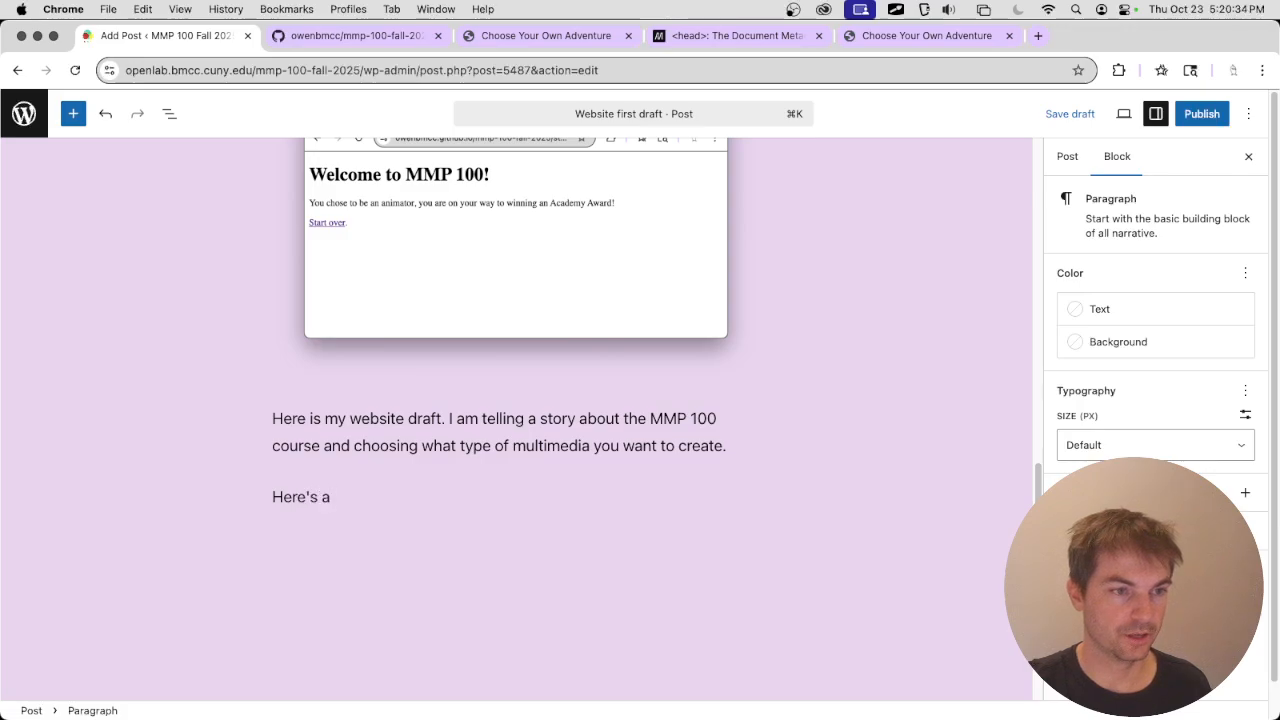
key(BackSpace)
key(BackSpace)
text(the webiste)
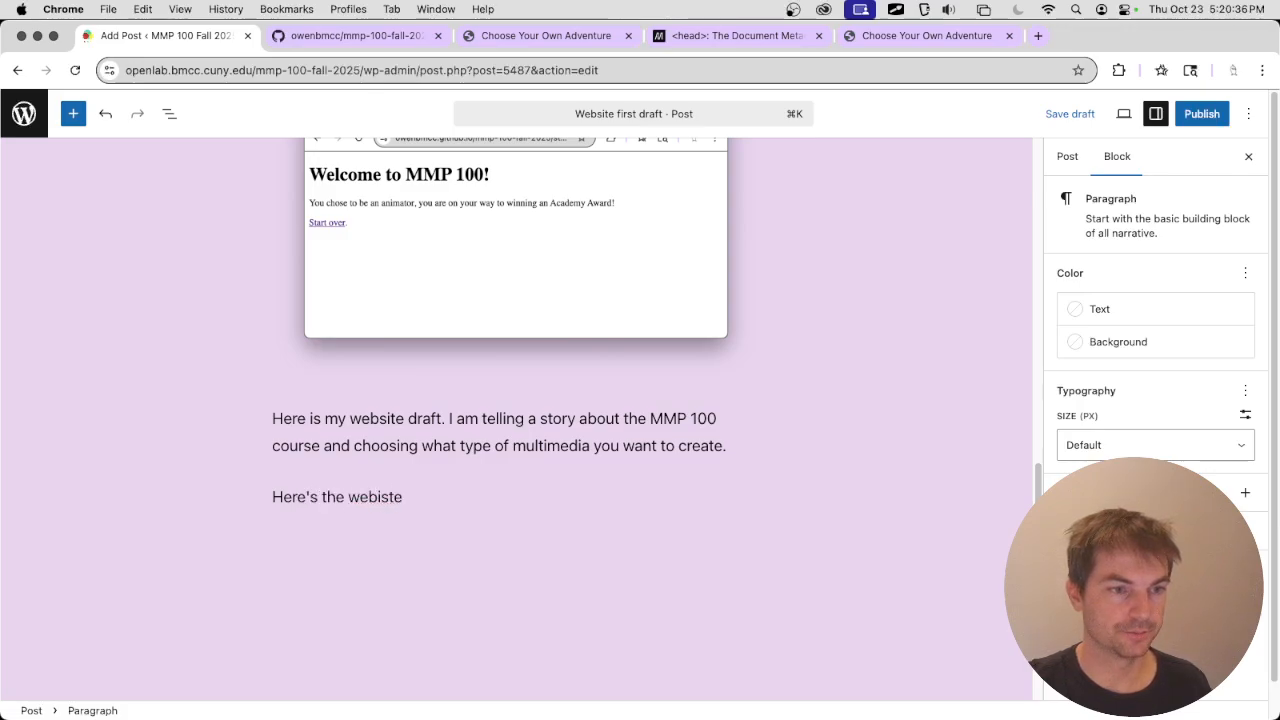
key(BackSpace)
key(BackSpace)
key(BackSpace)
key(BackSpace)
text(site:)
key(cmd+v)
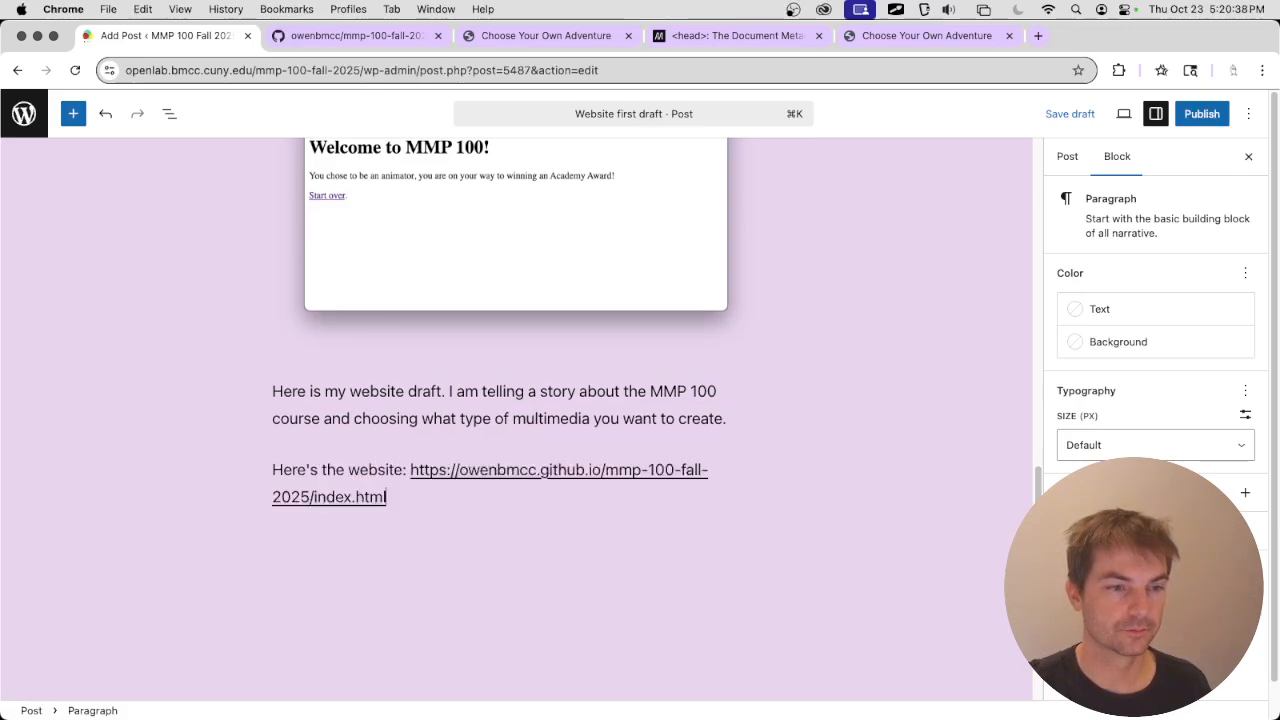
- Add a new paragraph reading "Here's the code:" followed by the address of the mmp-100-fall-2025 GitHub repository
key(Return)
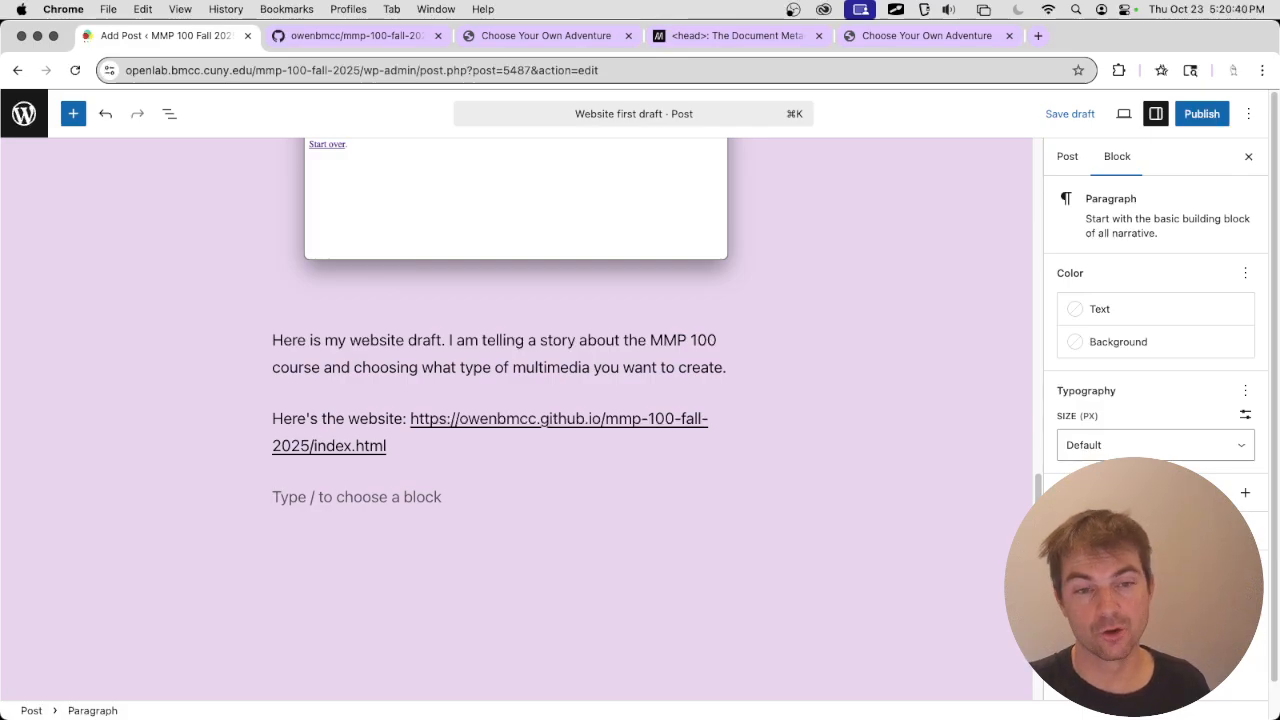
text(Here's )
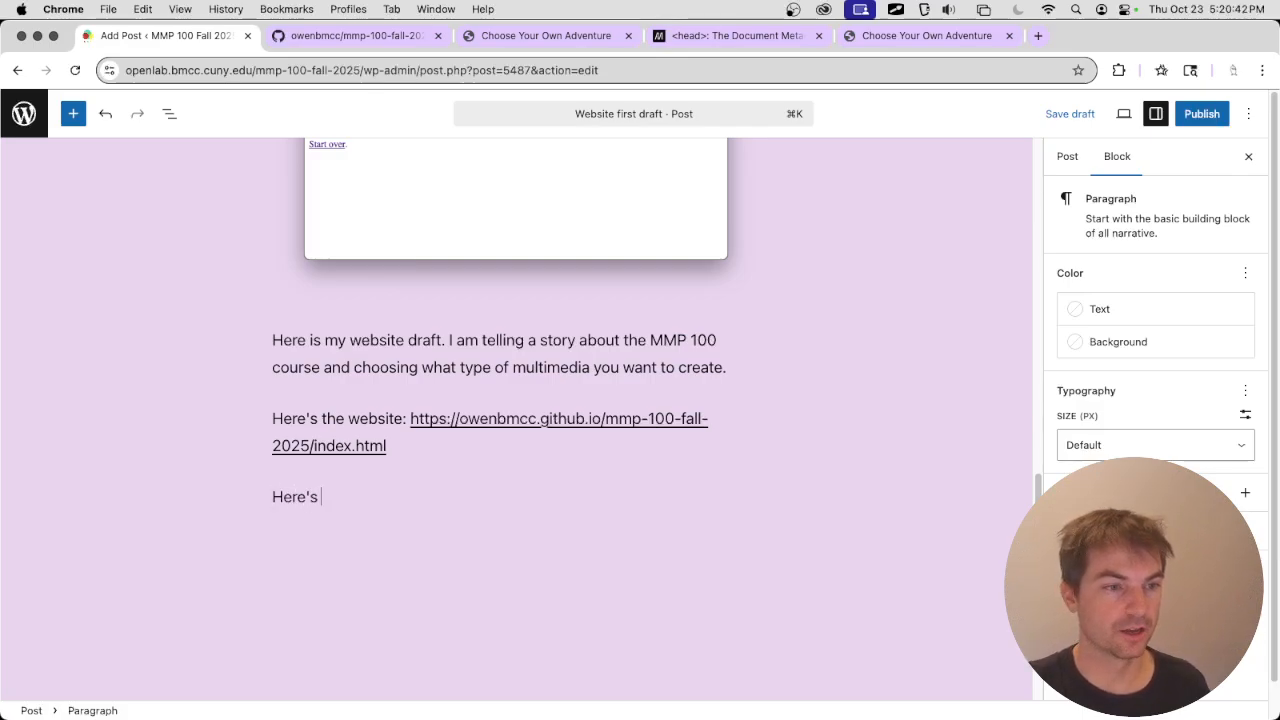
text(the code:)
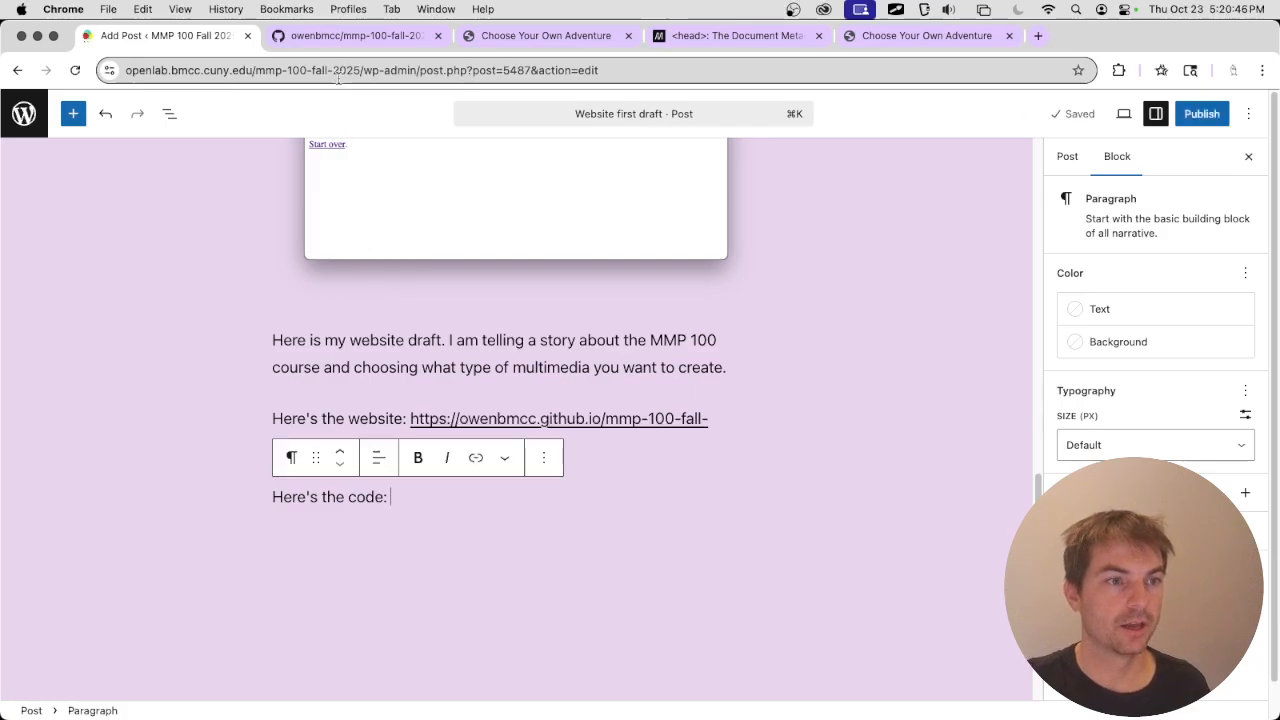
click(335, 37)
click(322, 67)
key(super+c)
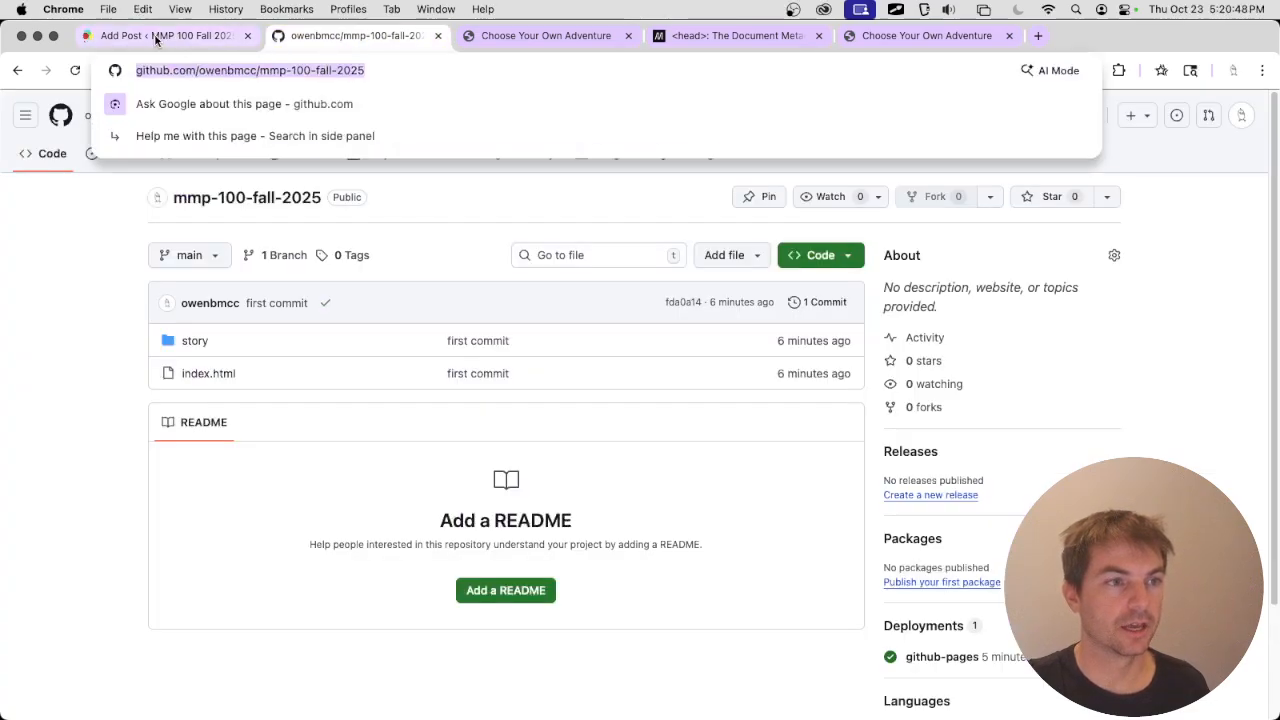
click(165, 35)
key(super+v)
key(Return)
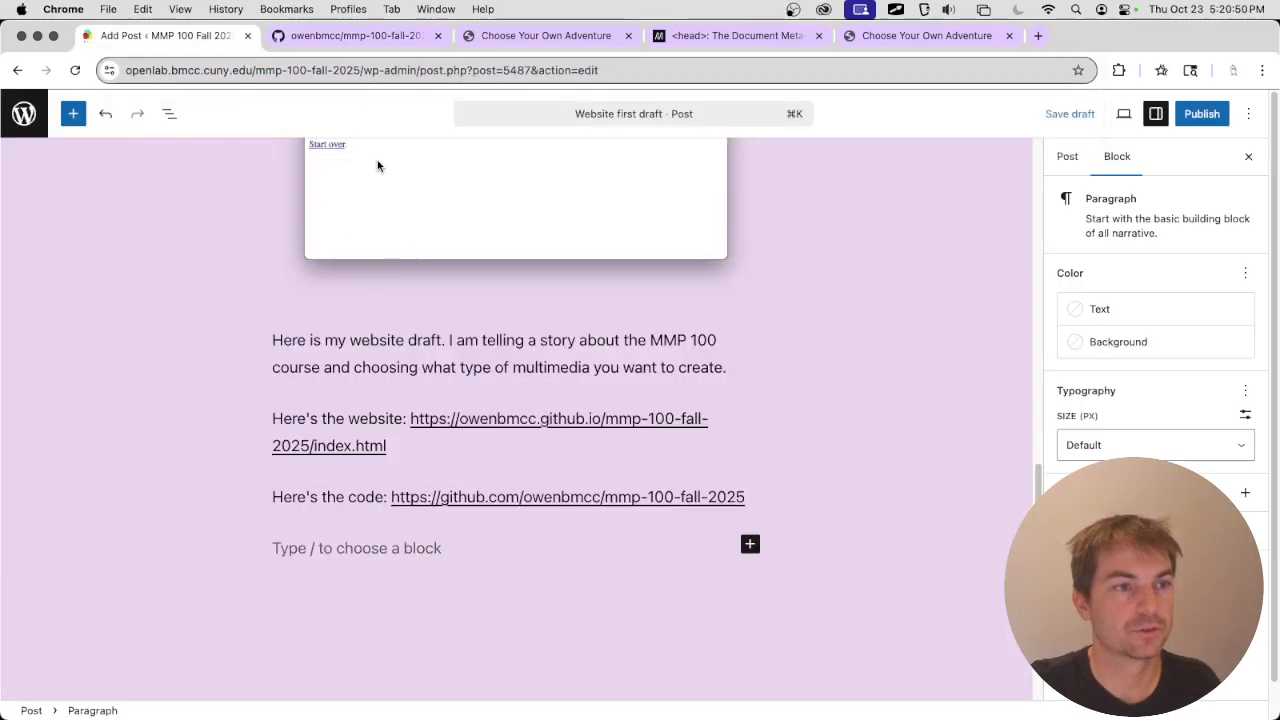
- Check the address of the mmp-100-fall-2025 repository page on GitHub and return to the post
click(345, 36)
click(385, 70)
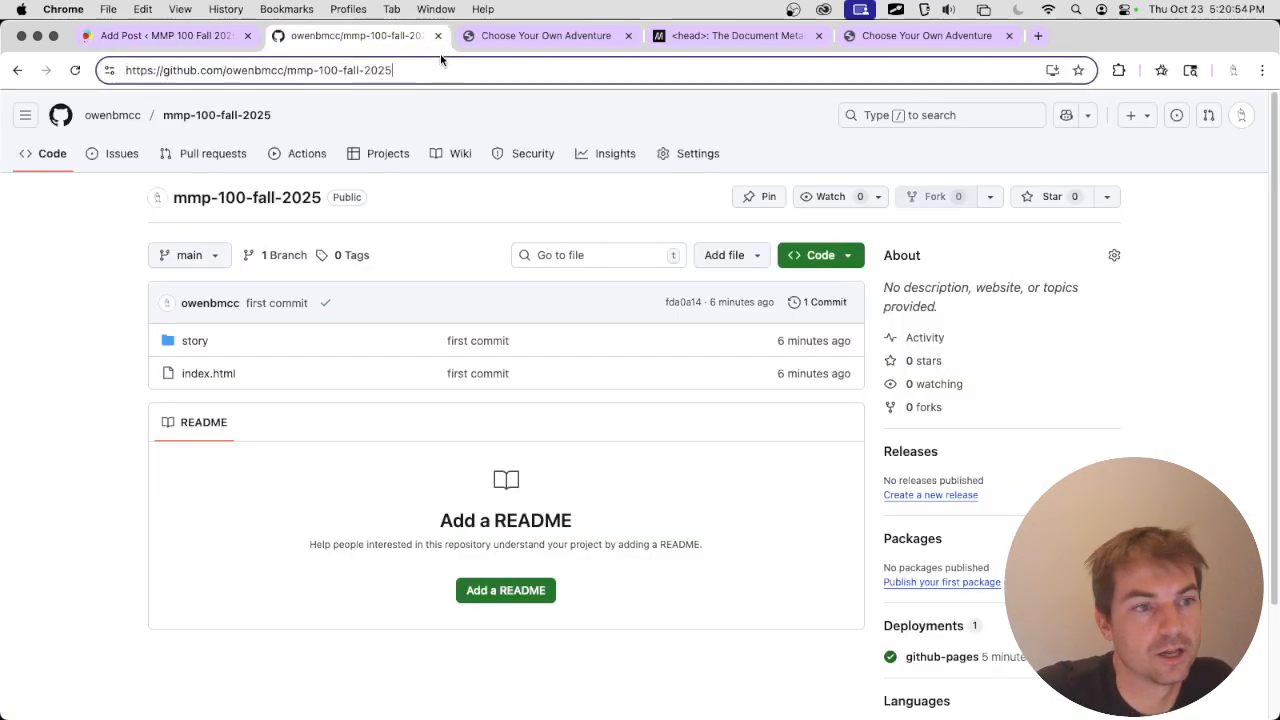
click(170, 36)
click(776, 364)
- Preview the Website first draft post in a new tab, look through the whole page, and close the preview
scroll(802, 365, up, 1)
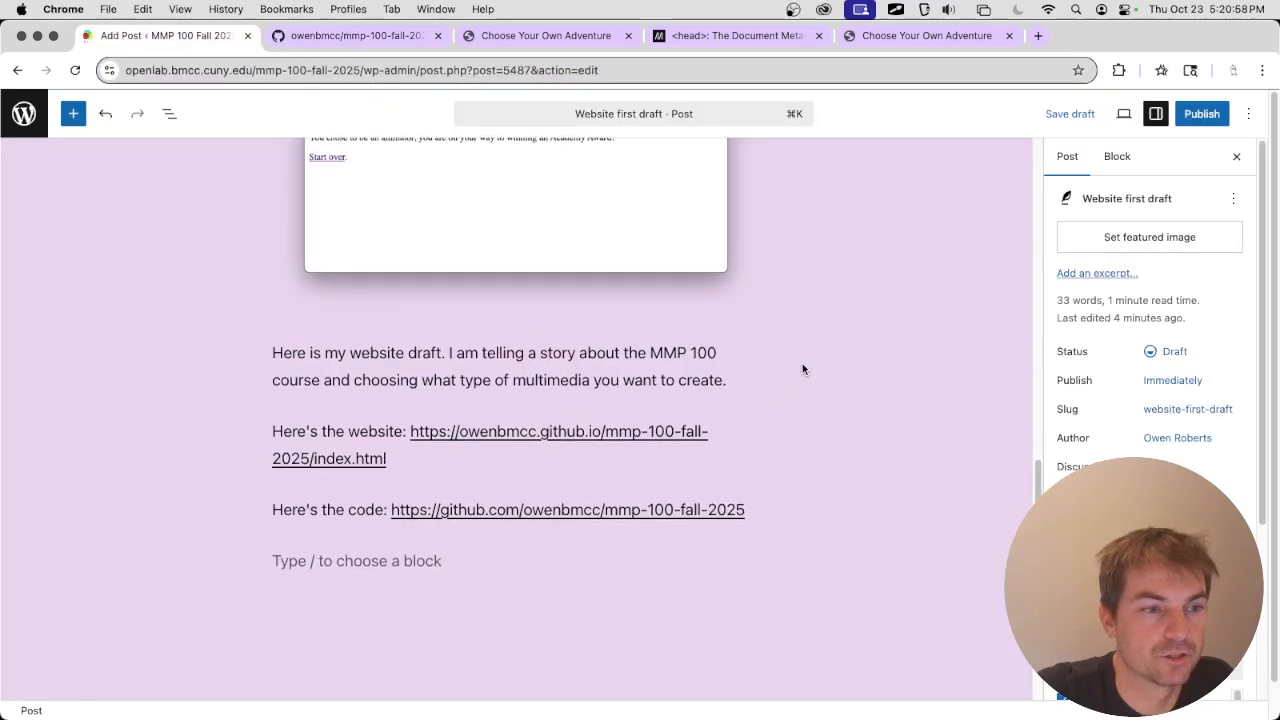
scroll(802, 369, up, 5)
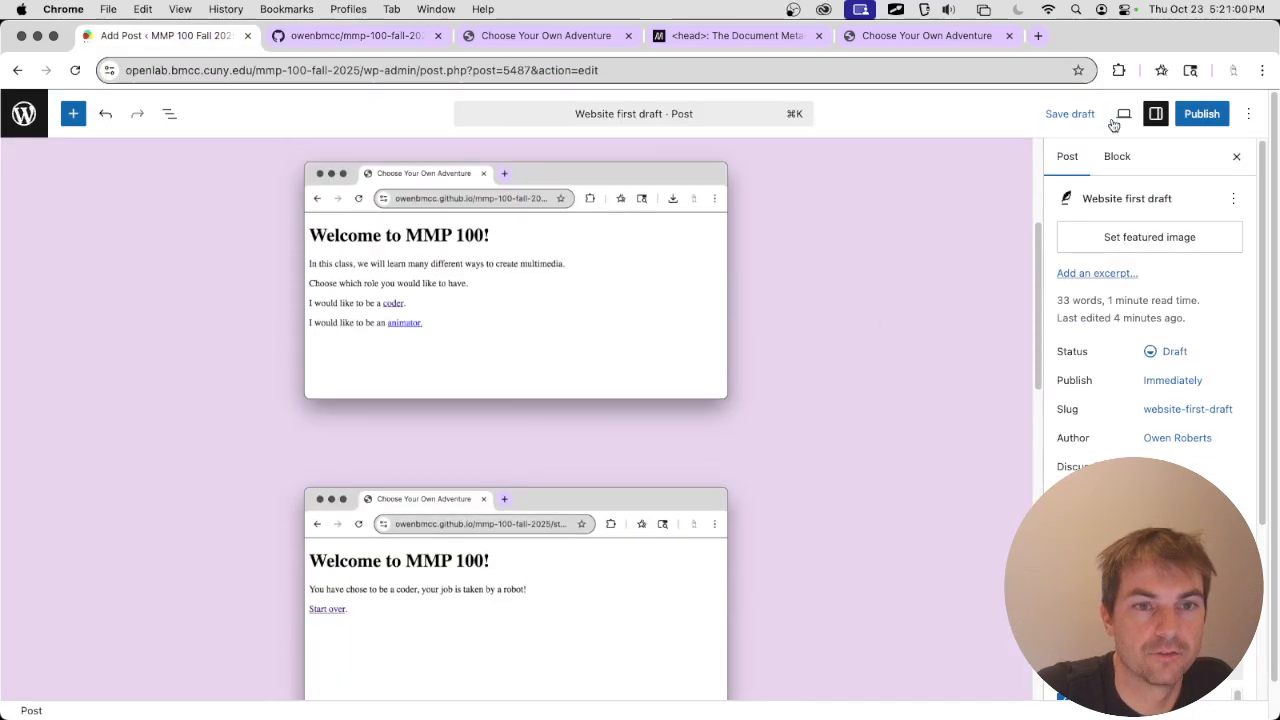
click(1122, 115)
click(1108, 263)
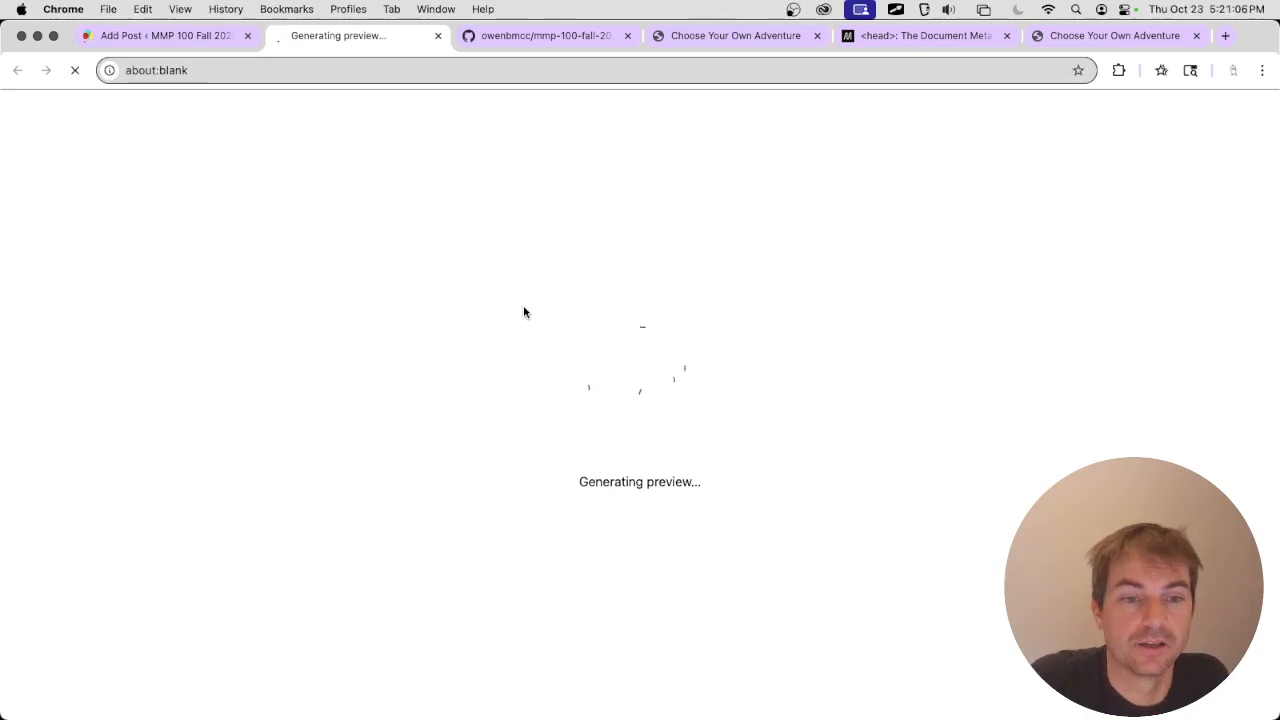
scroll(527, 310, down, 10)
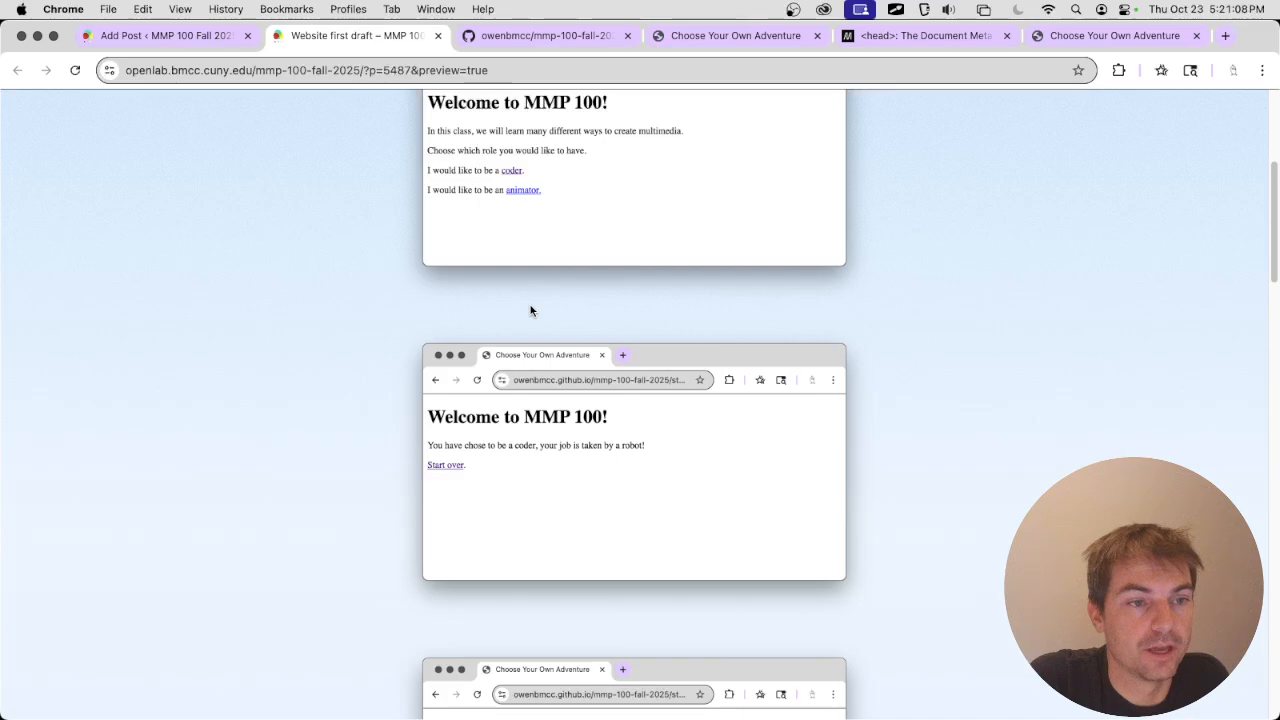
scroll(529, 304, down, 2)
scroll(533, 313, up, 15)
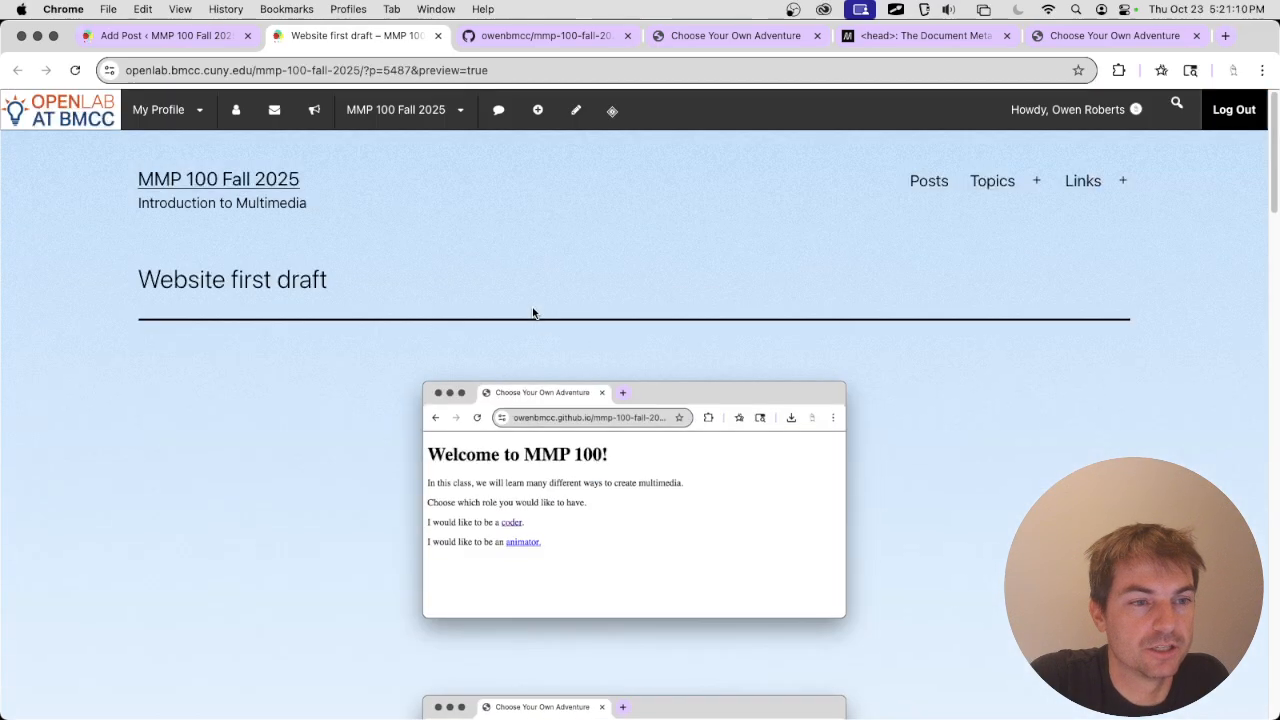
click(438, 35)
- Publish the Website first draft post and copy its post address
click(1203, 114)
click(1198, 174)
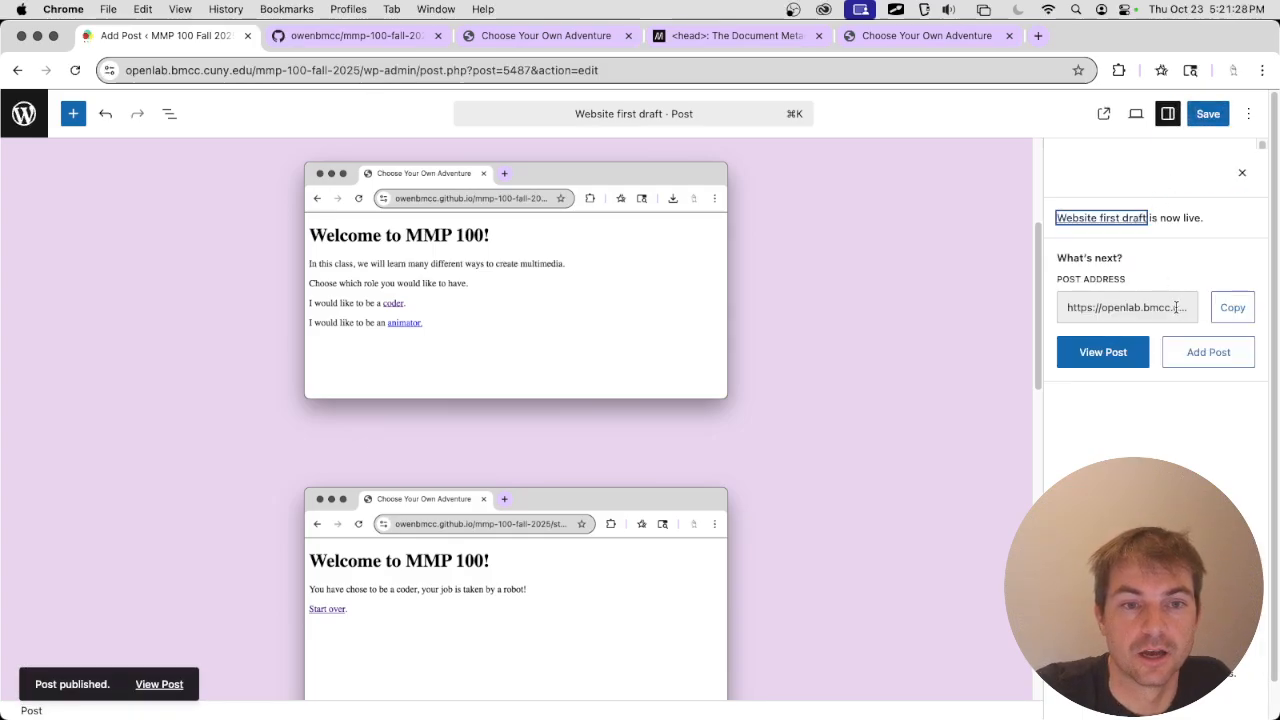
click(1222, 318)
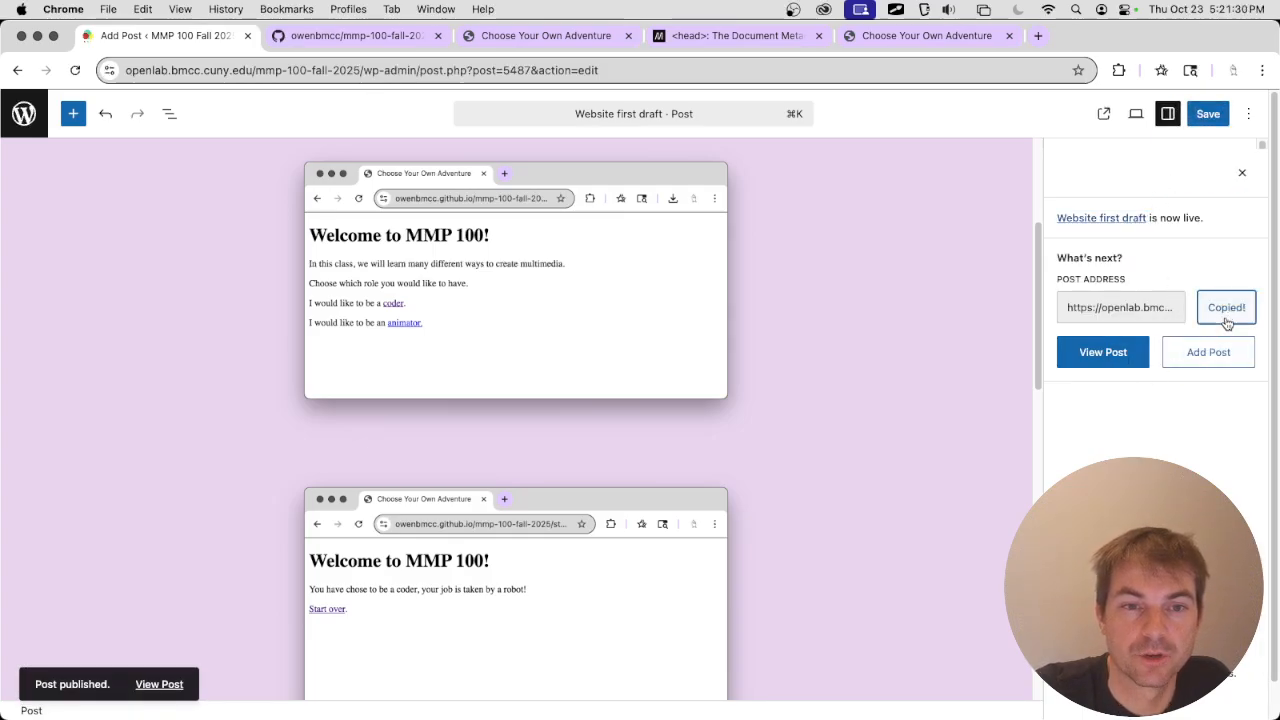
- Open brightspace.cuny.edu in a new tab and go to the MMP 100 (0502) Fall 2025 course
key(cmd+t)
text(brightspace.cuny.edu)
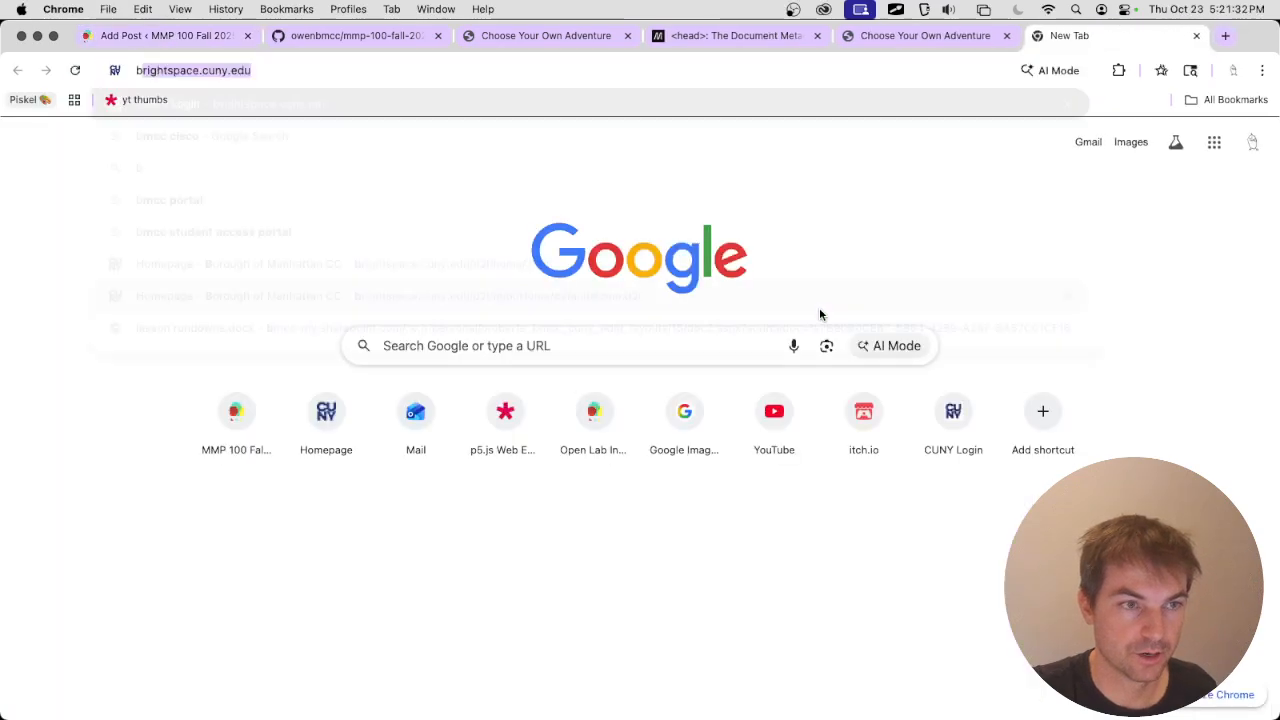
key(Return)
click(633, 467)
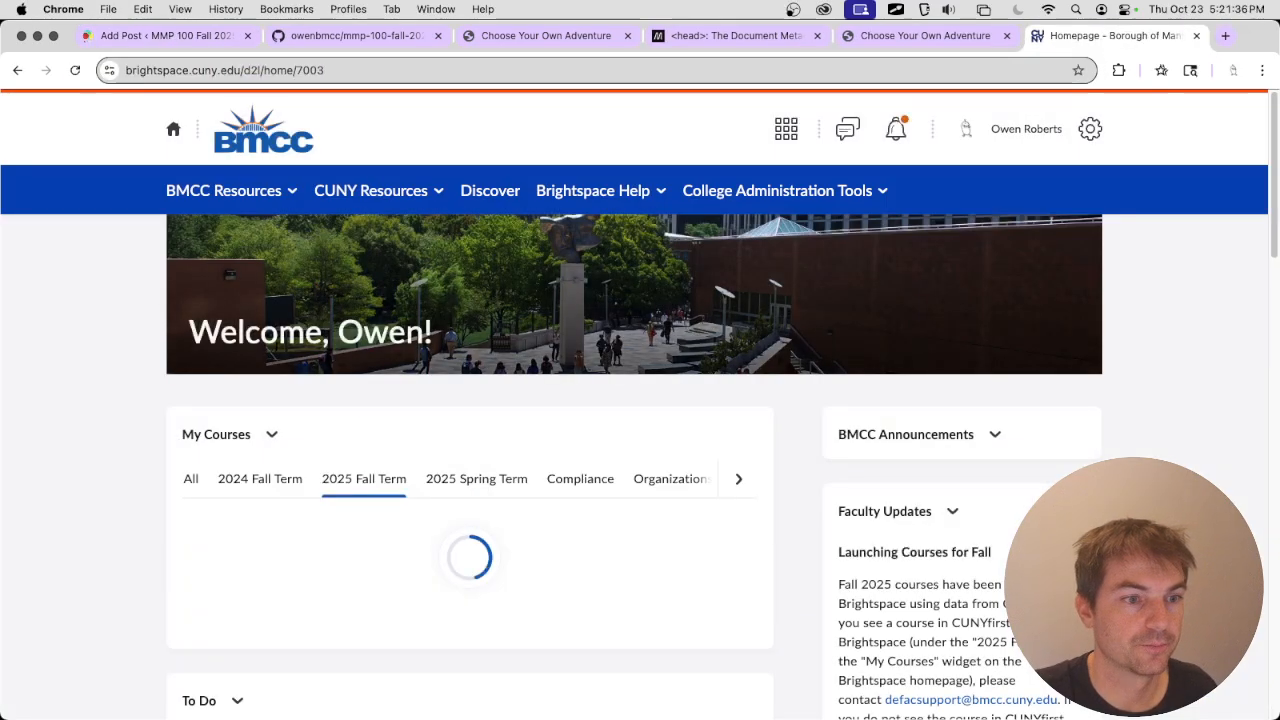
click(285, 549)
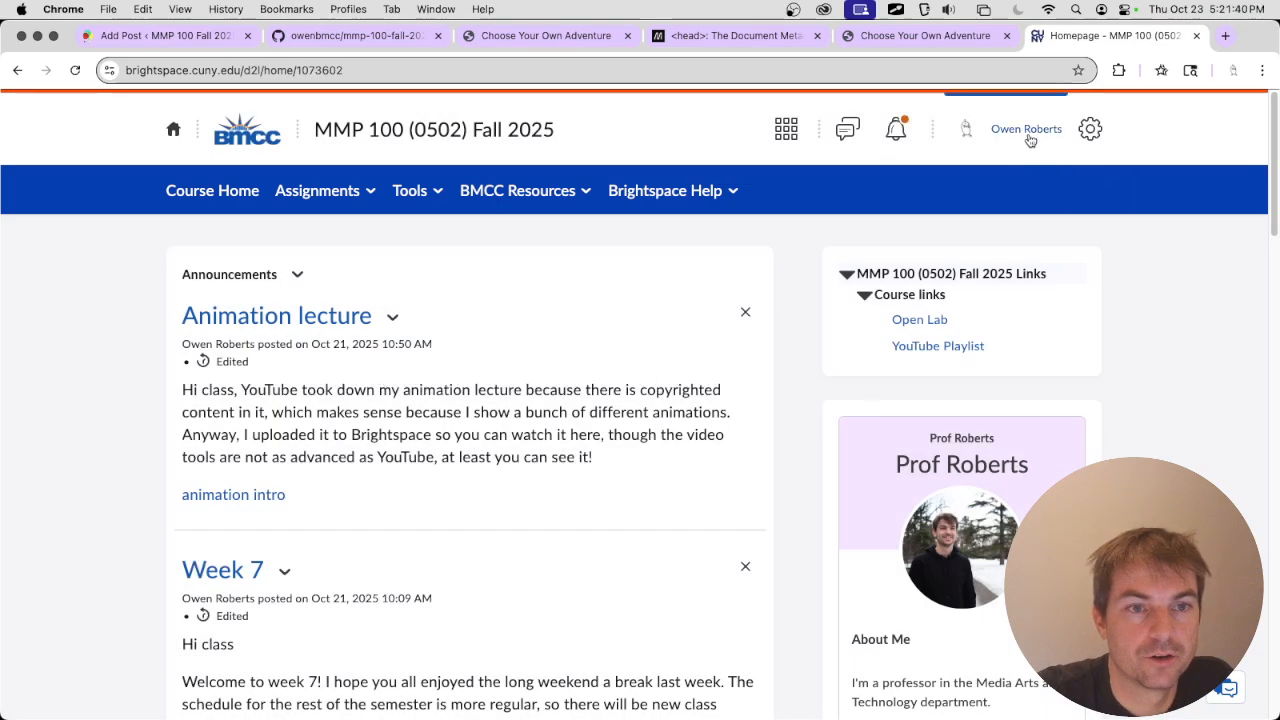
- View the course as a learner and open the assignment "Blog post 7: Simple website"
click(1030, 135)
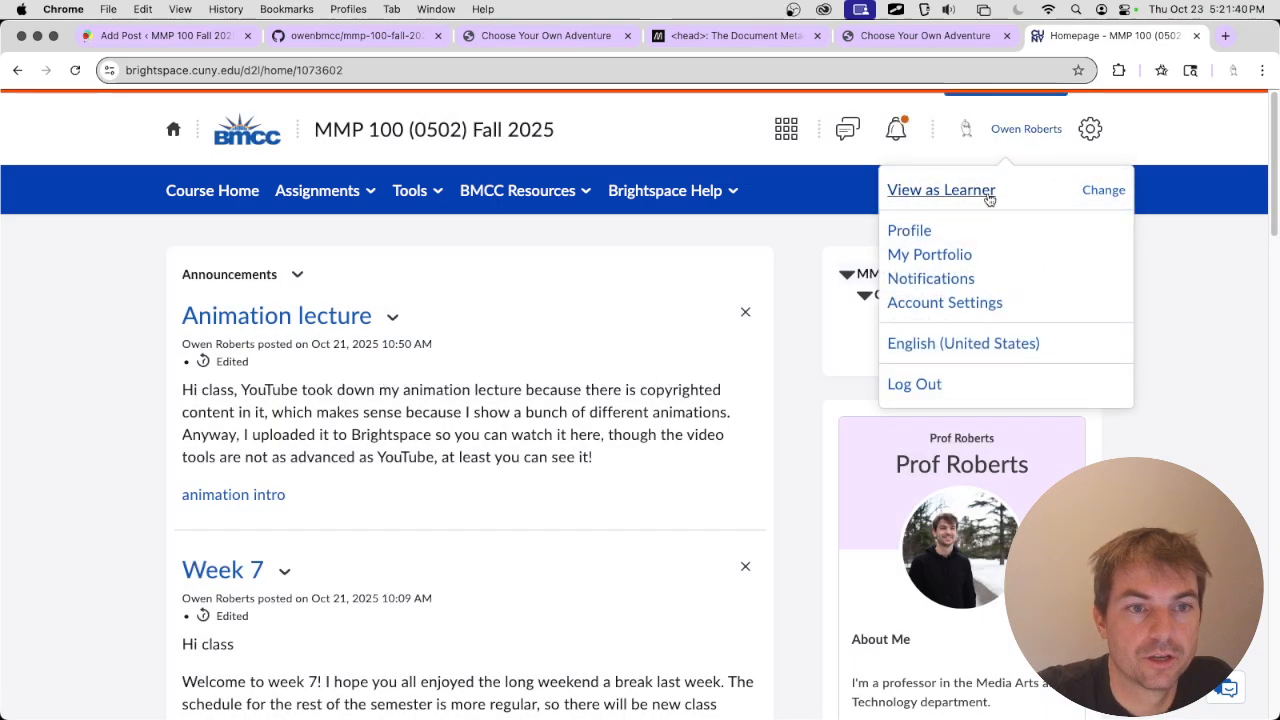
click(943, 186)
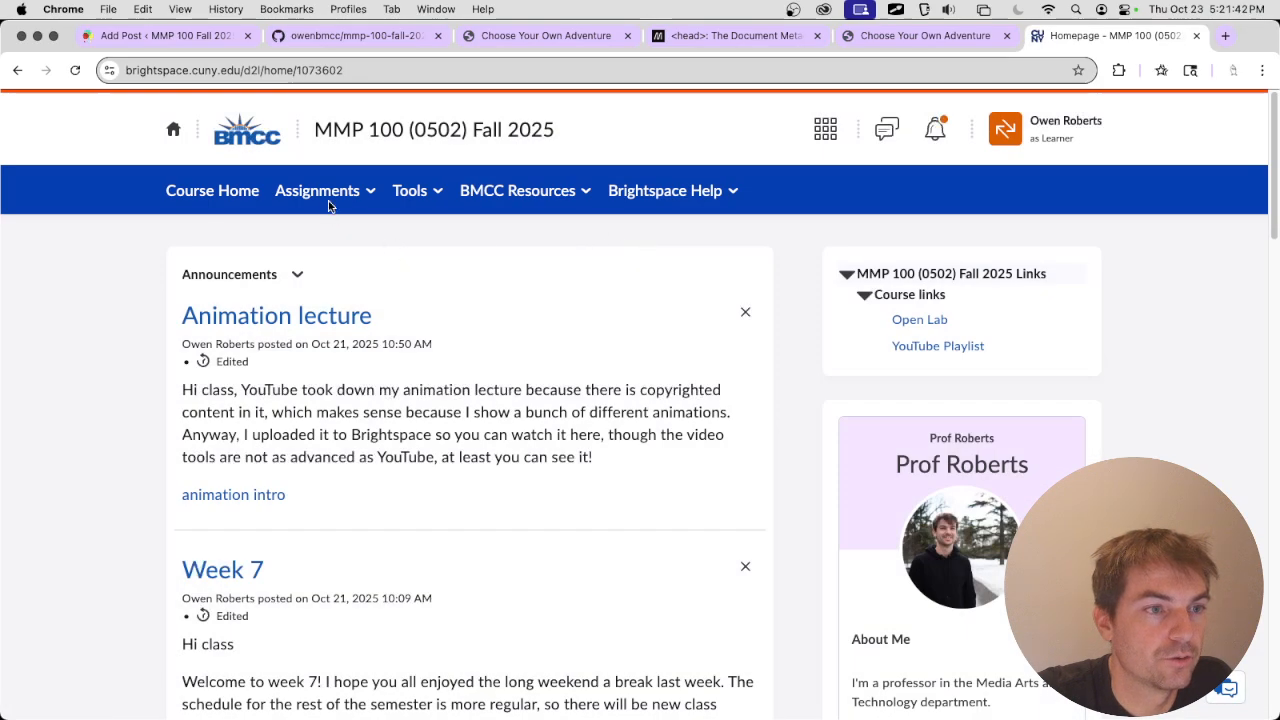
click(326, 191)
click(318, 235)
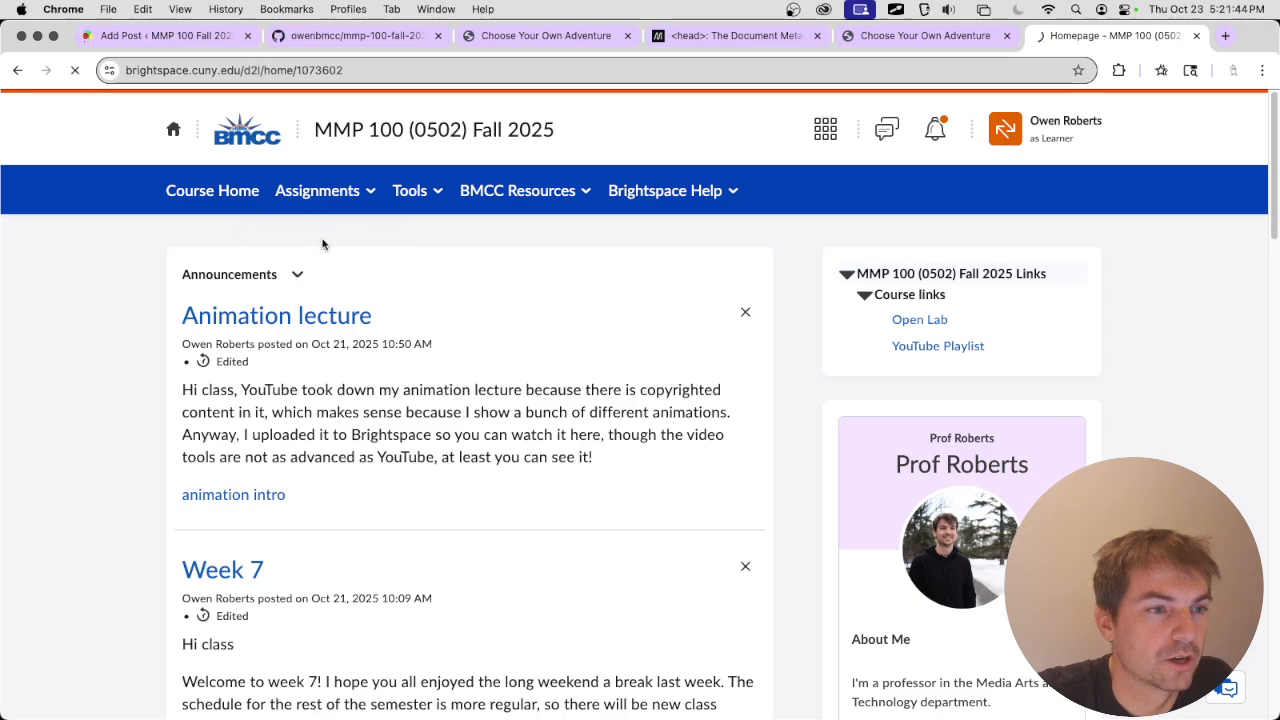
scroll(360, 250, down, 5)
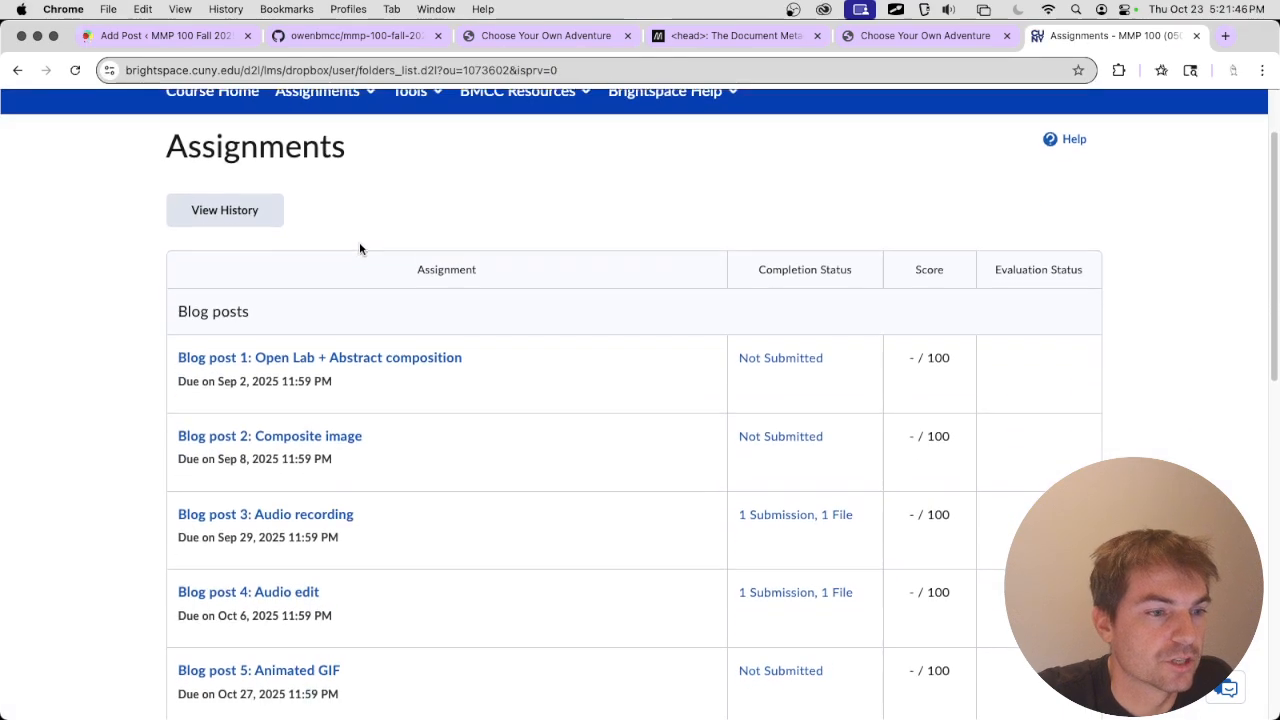
scroll(361, 249, down, 3)
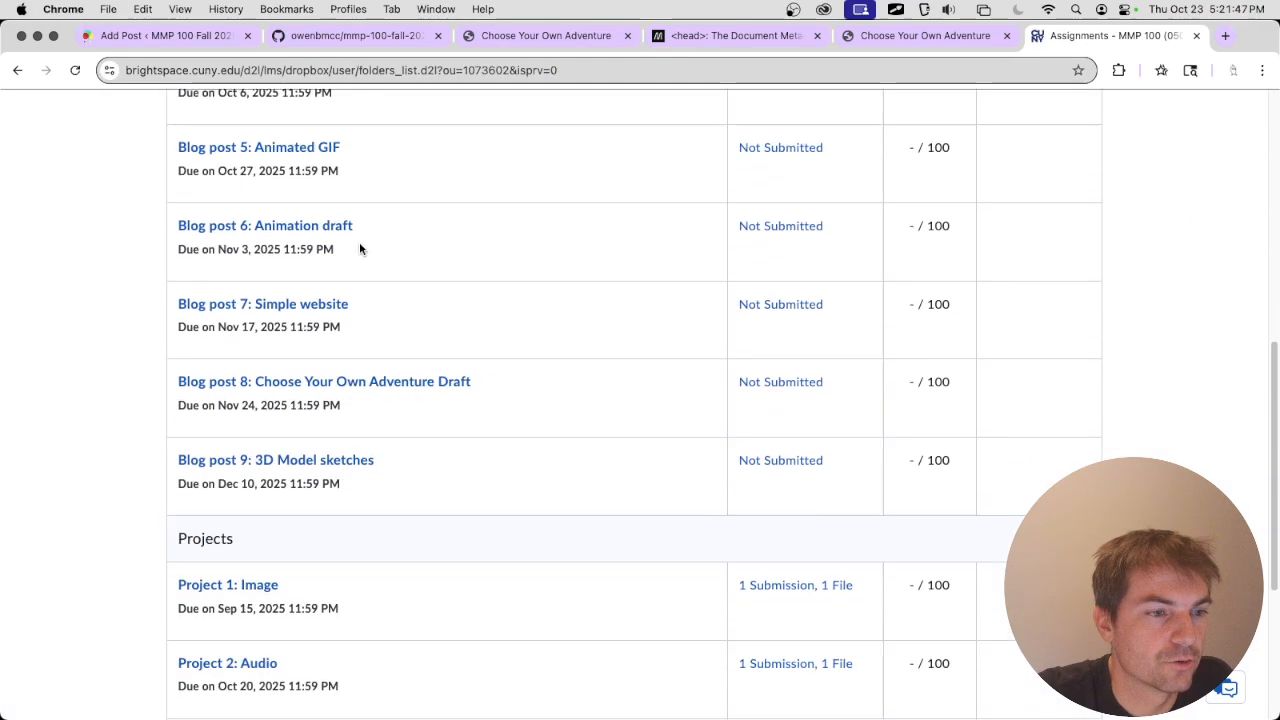
click(302, 312)
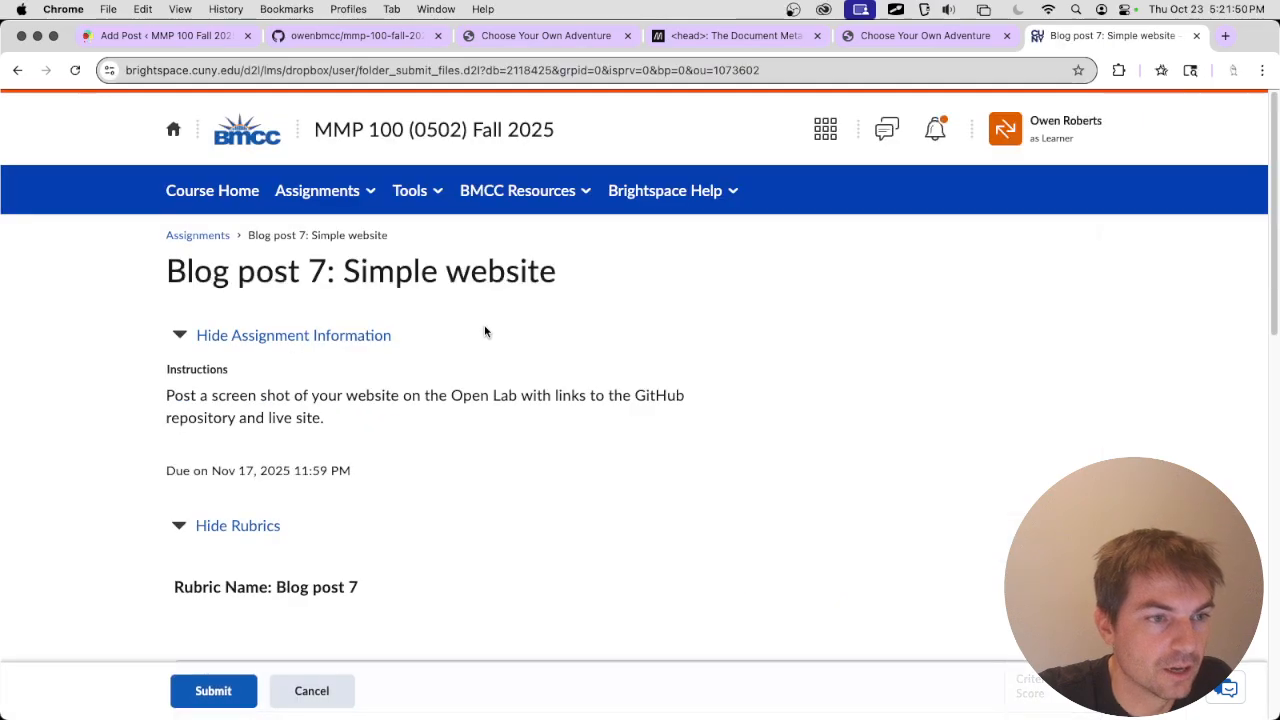
- Review the Blog post 7 rubric, paste the copied Website first draft post address as the text submission, and submit it
scroll(470, 320, down, 4)
scroll(468, 318, down, 4)
scroll(500, 290, up, 2)
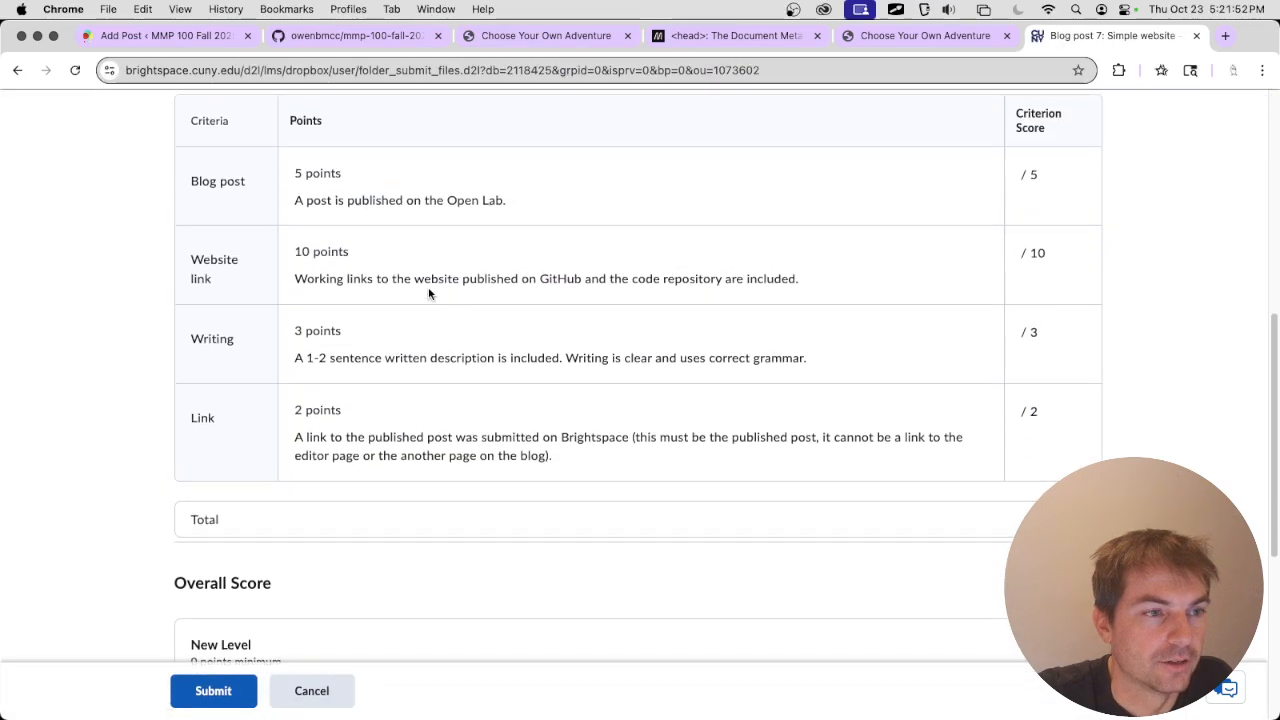
scroll(521, 266, down, 4)
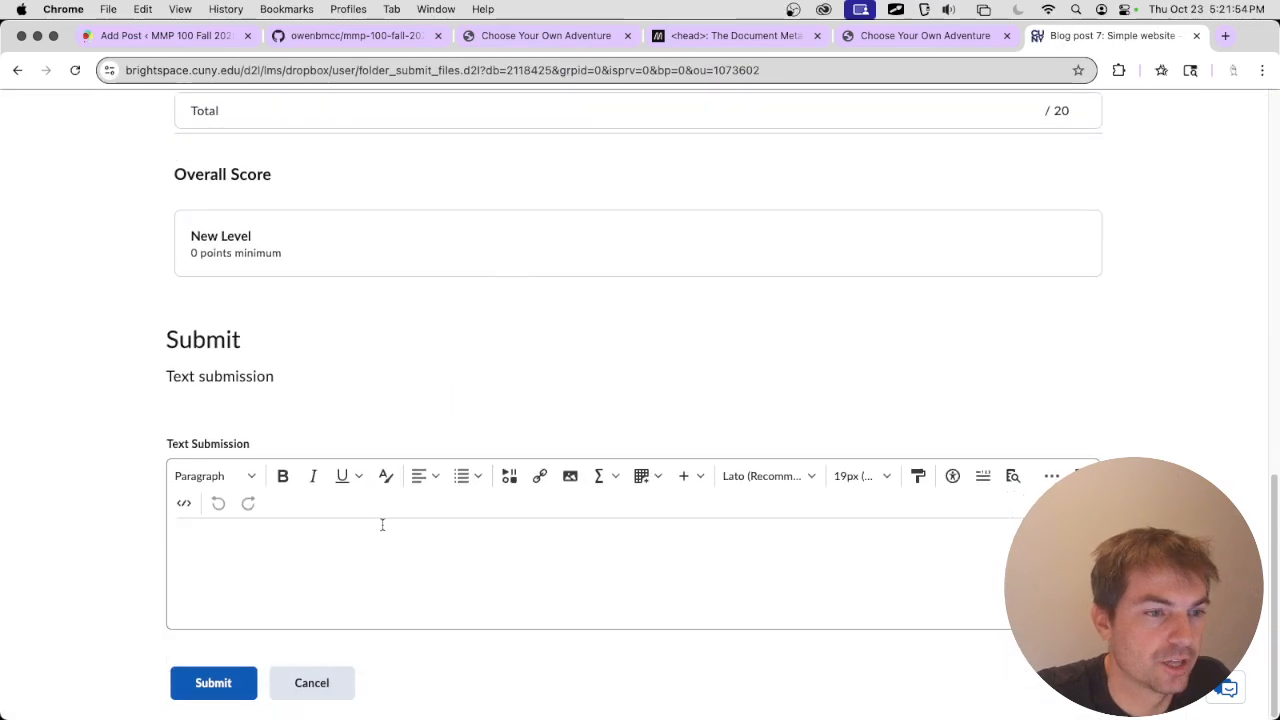
key(super+v)
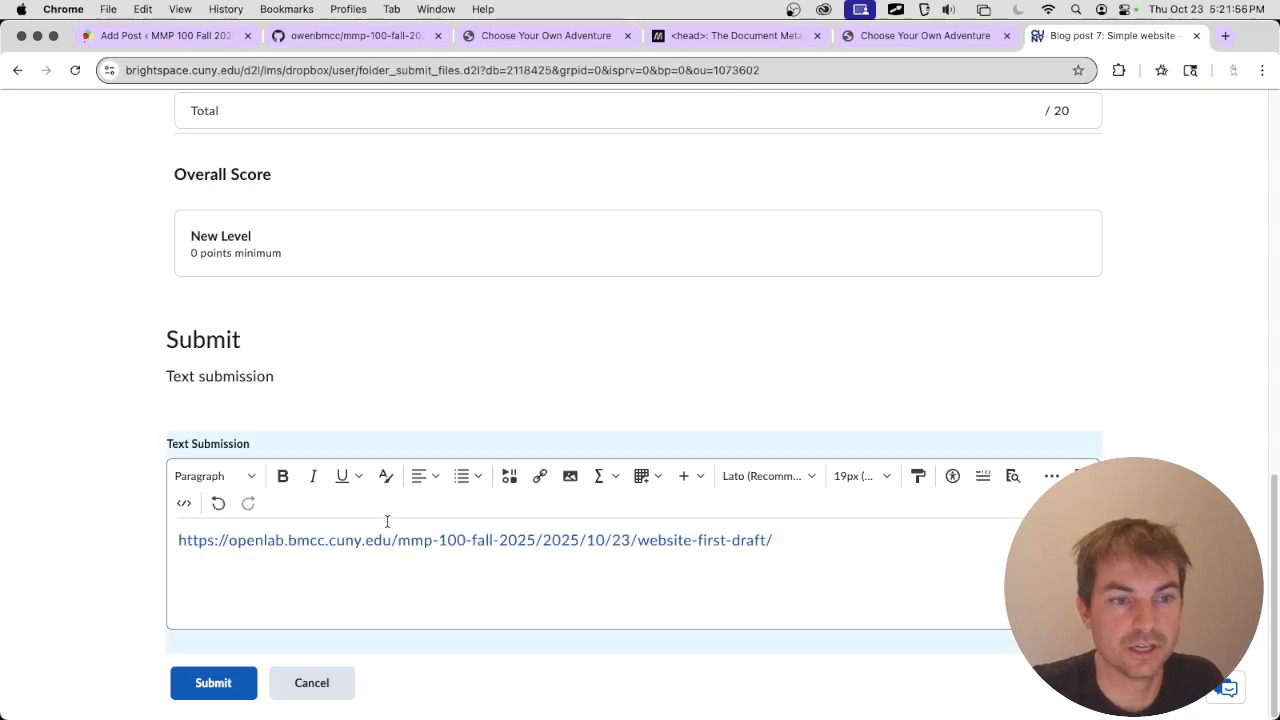
click(210, 682)
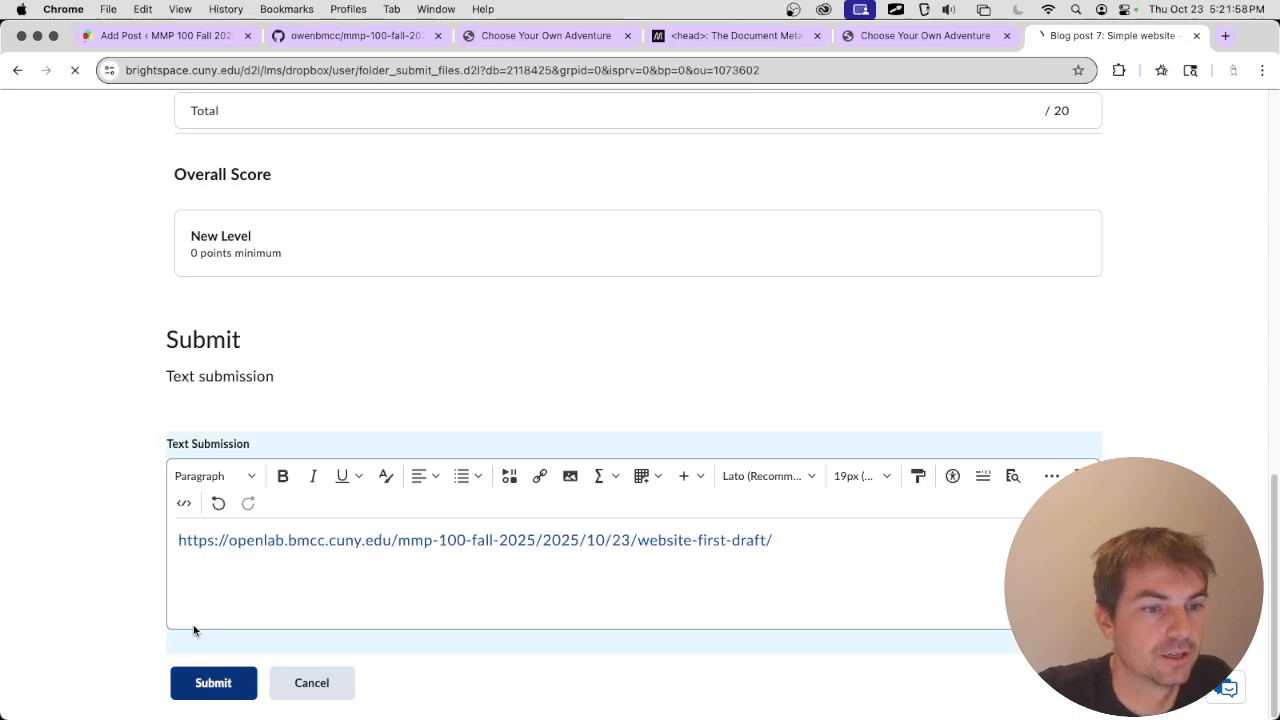